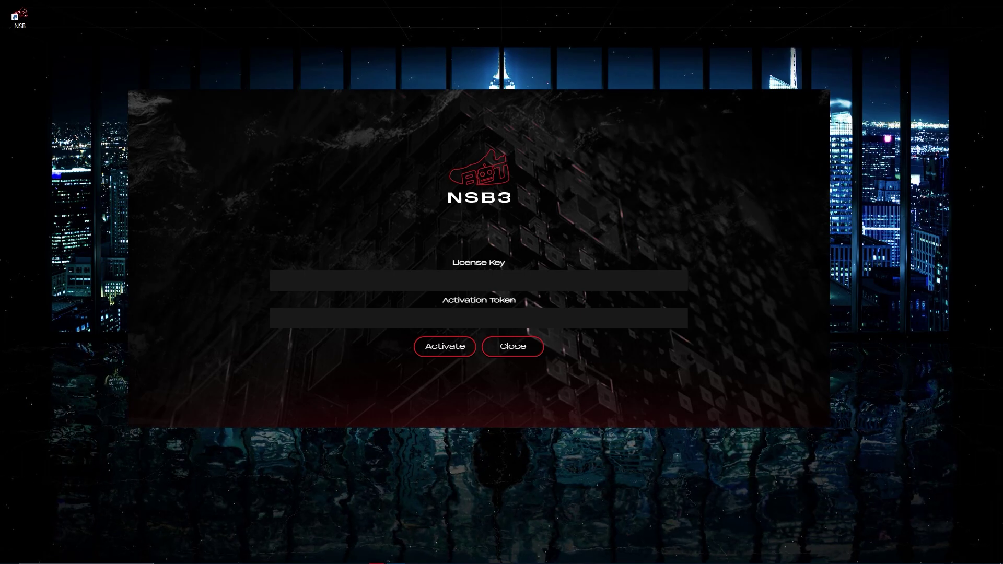
Paste the licence key and the activation token into their activation fields.
{"action": "left_click", "coordinate": [646, 279]}
{"action": "key", "text": "ctrl+v"}
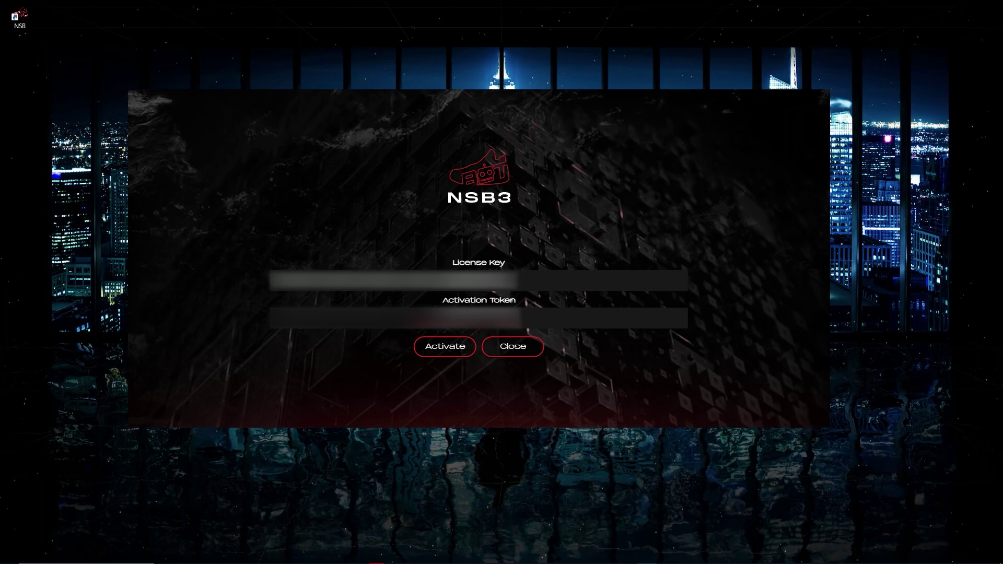
{"action": "left_click", "coordinate": [530, 327]}
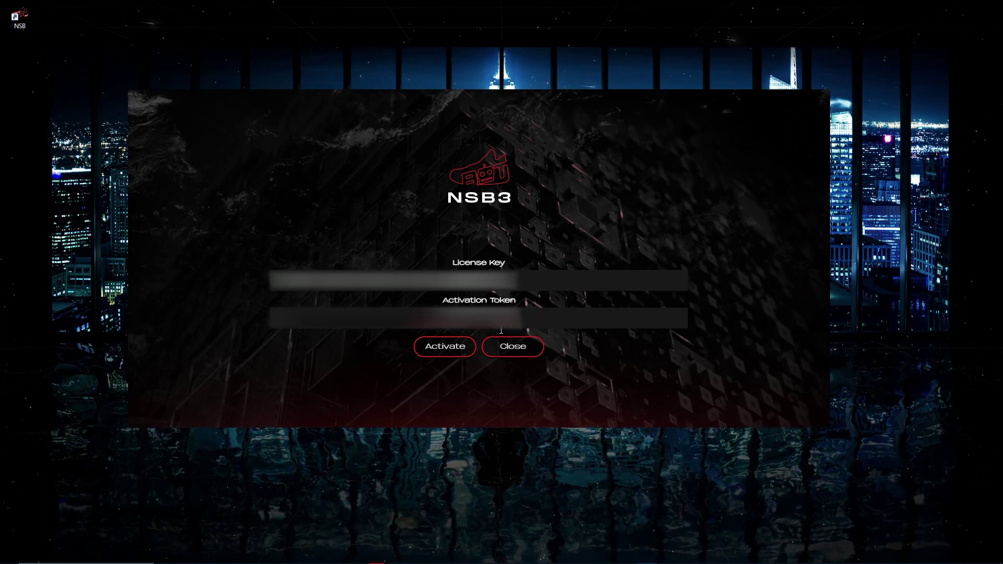
{"action": "key", "text": "ctrl+v"}
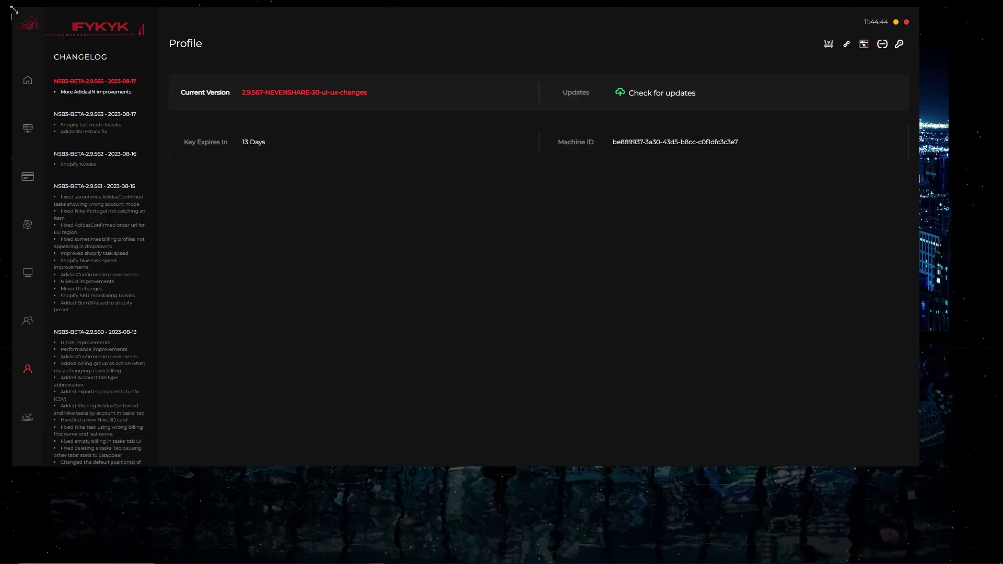
Stretch the NSB3 window to fill the screen and show the checkout analytics page.
{"action": "left_click_drag", "start_coordinate": [15, 8], "coordinate": [4, 4]}
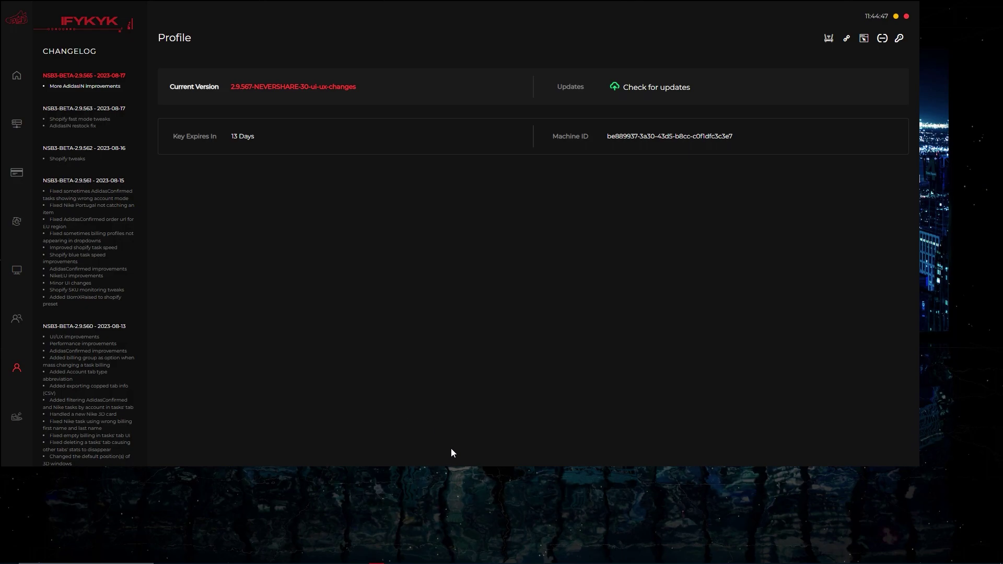
{"action": "left_click_drag", "start_coordinate": [434, 467], "coordinate": [425, 545]}
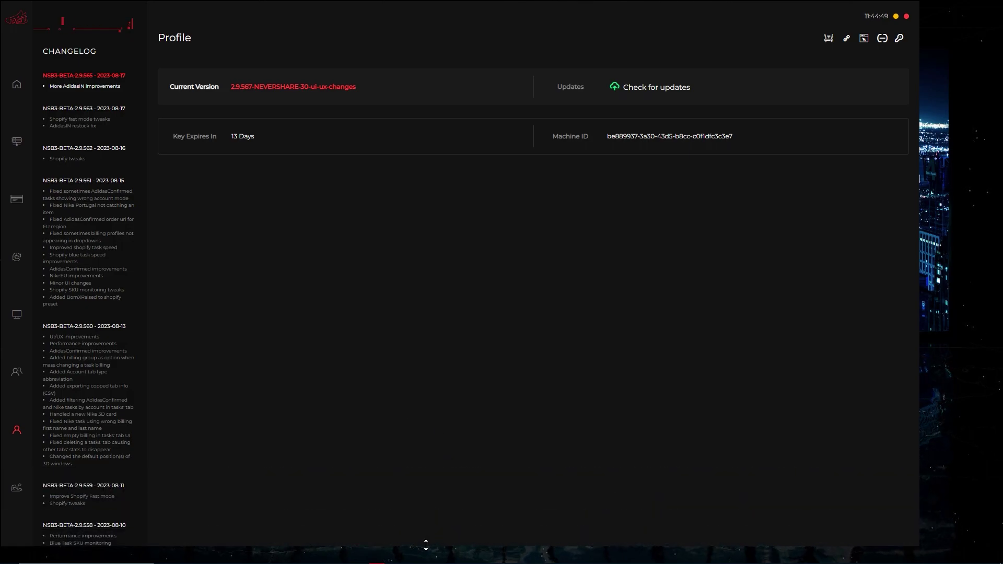
{"action": "left_click_drag", "start_coordinate": [920, 222], "coordinate": [997, 208]}
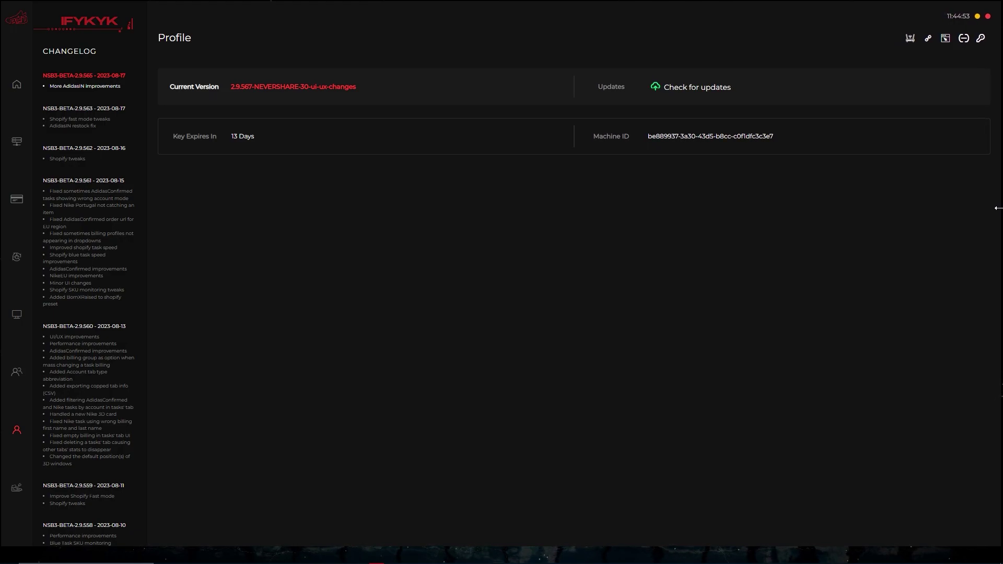
{"action": "left_click_drag", "start_coordinate": [529, 547], "coordinate": [527, 557]}
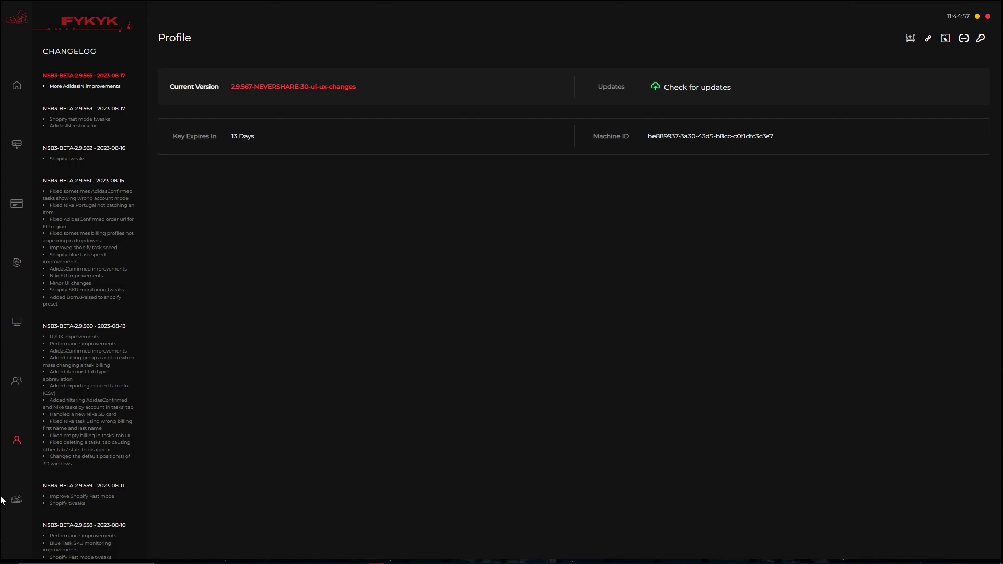
{"action": "left_click", "coordinate": [16, 502]}
{"action": "left_click", "coordinate": [928, 40]}
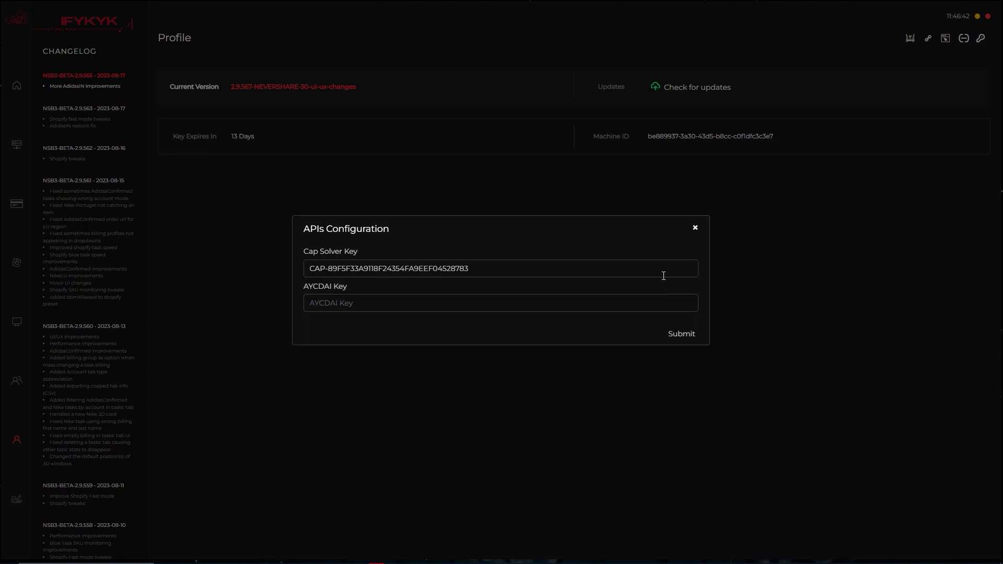
{"action": "left_click", "coordinate": [696, 229]}
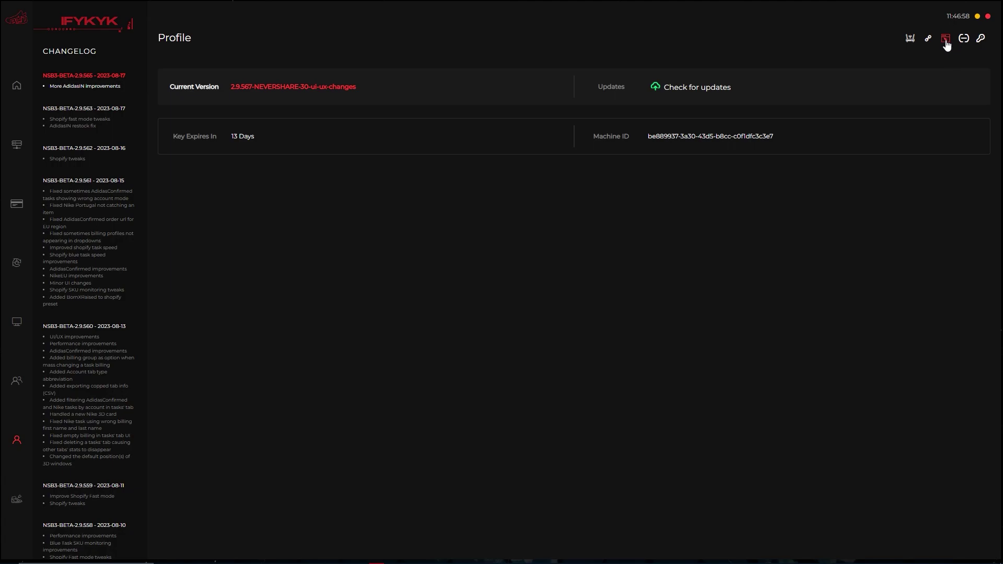
{"action": "left_click", "coordinate": [946, 41]}
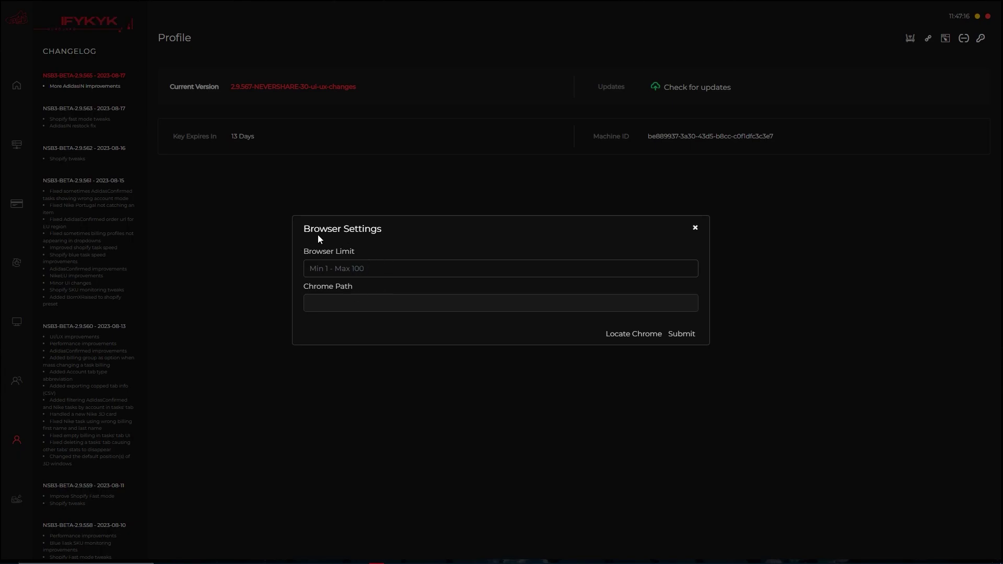
{"action": "left_click", "coordinate": [695, 228]}
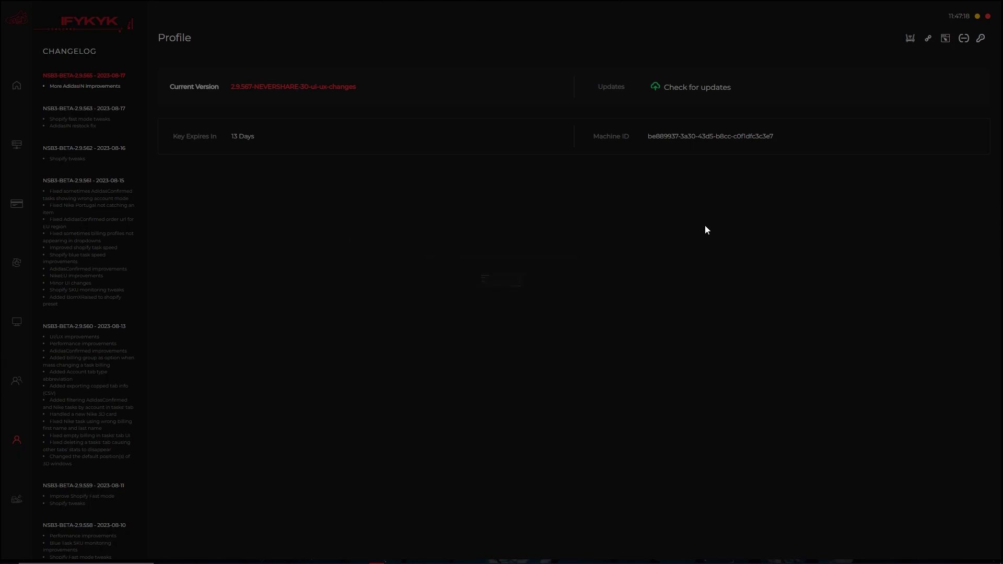
{"action": "left_click", "coordinate": [964, 40]}
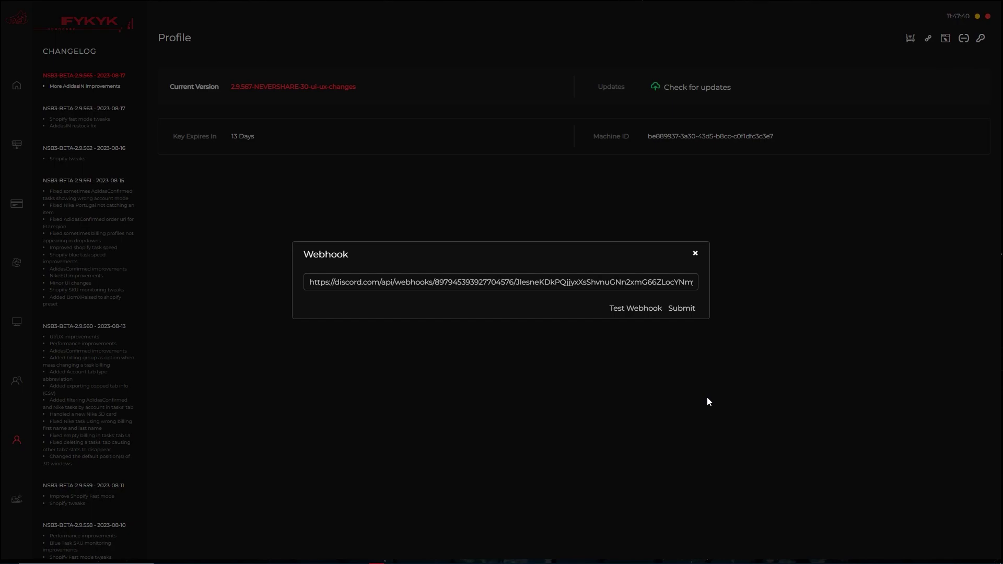
{"action": "left_click", "coordinate": [696, 254]}
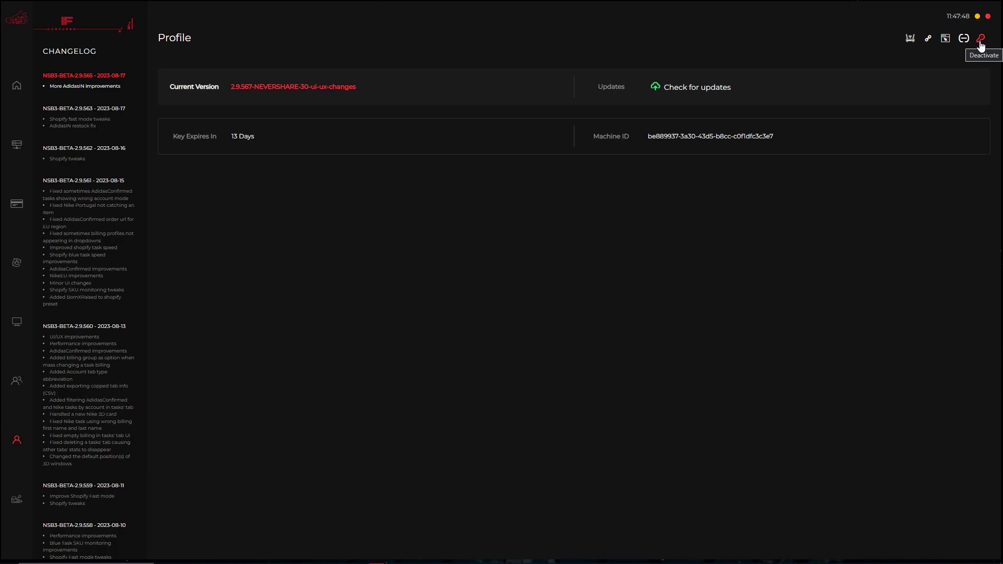
Create a new account group named 'Video Test NSB Accounts' on the Accounts page.
{"action": "left_click", "coordinate": [17, 382]}
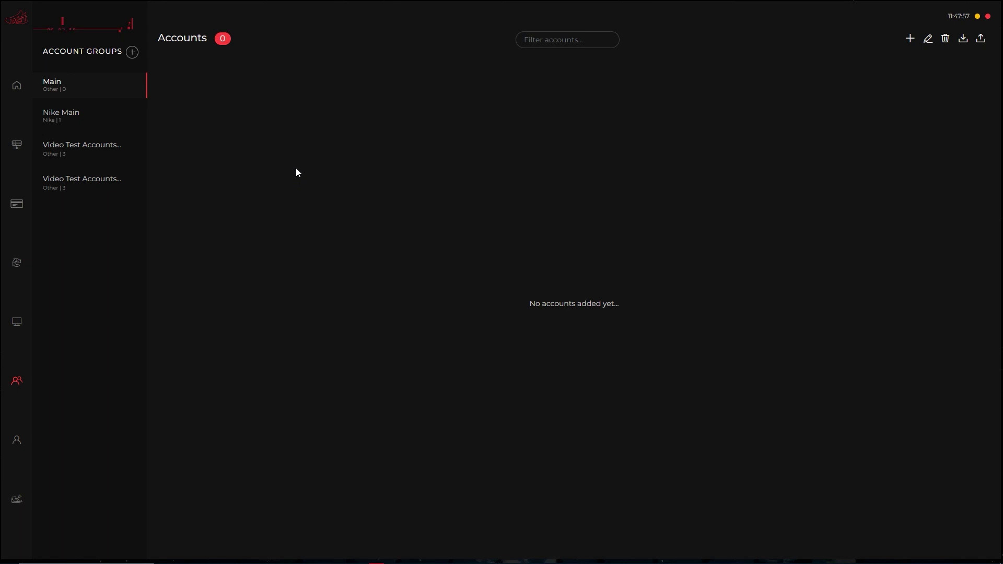
{"action": "left_click", "coordinate": [130, 53]}
{"action": "left_click", "coordinate": [349, 277]}
{"action": "type", "text": "Video Test NSB Accounts"}
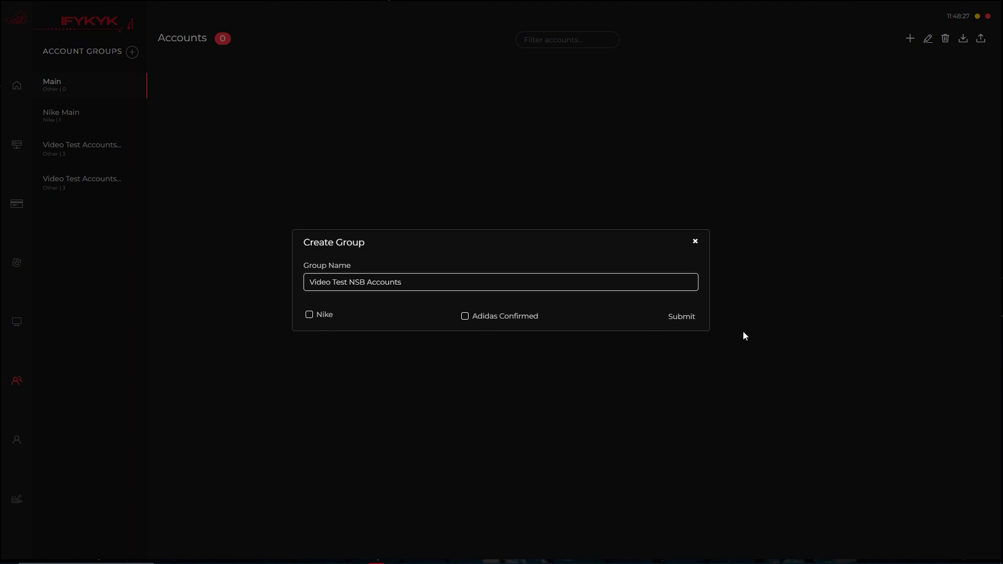
{"action": "left_click", "coordinate": [673, 317]}
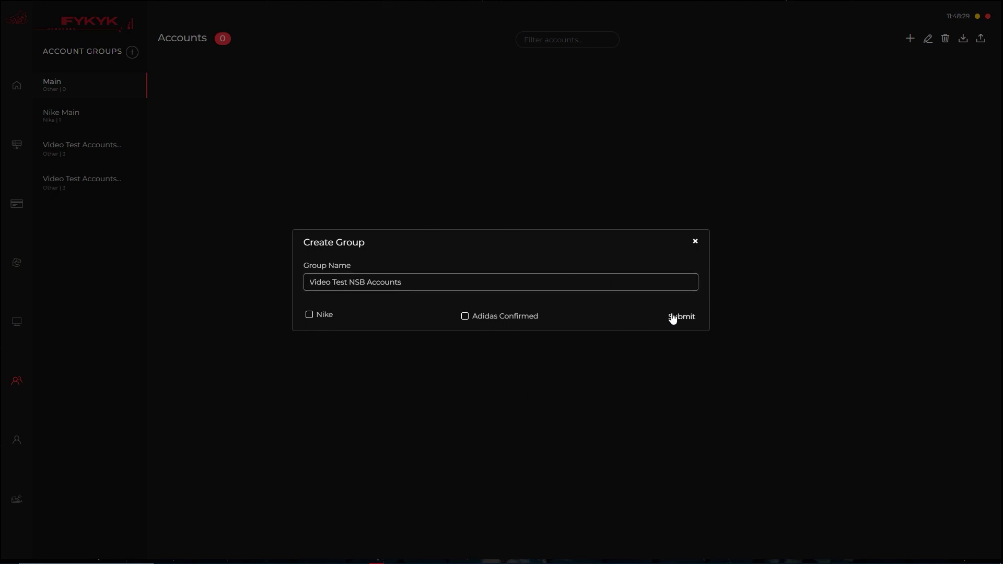
{"action": "left_click", "coordinate": [95, 224]}
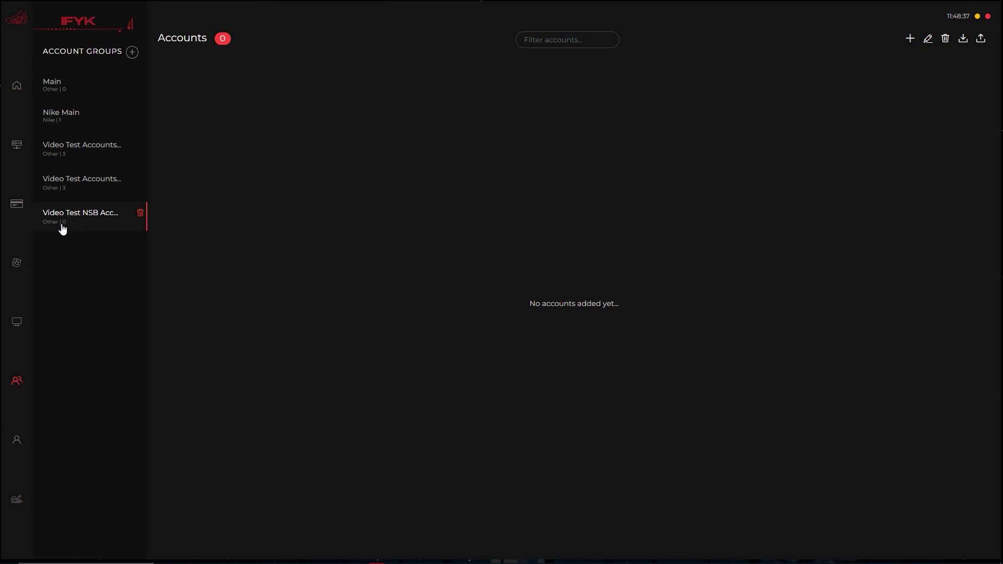
{"action": "double_click", "coordinate": [83, 215]}
Open and dismiss the account list form, then view the bulk edit options.
{"action": "left_click", "coordinate": [911, 39]}
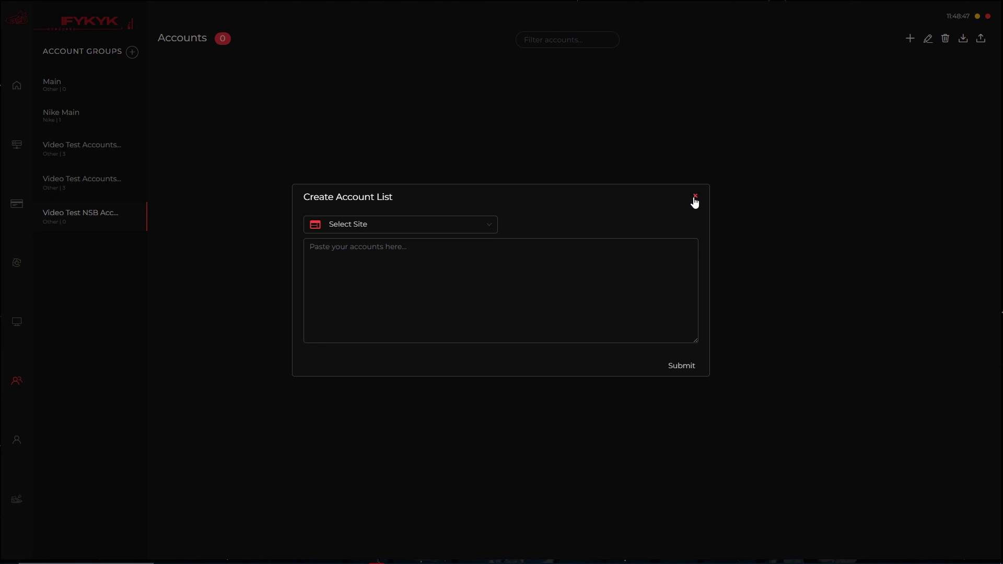
{"action": "left_click", "coordinate": [695, 196]}
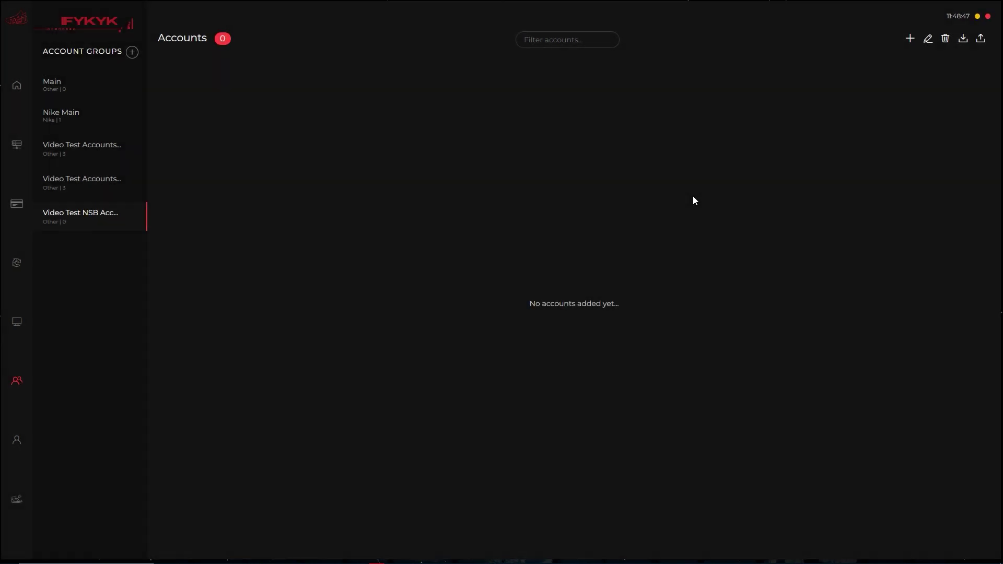
{"action": "left_click", "coordinate": [929, 44]}
Reopen the account list form and choose AddictMiami as the site.
{"action": "left_click", "coordinate": [910, 38]}
{"action": "left_click", "coordinate": [379, 224]}
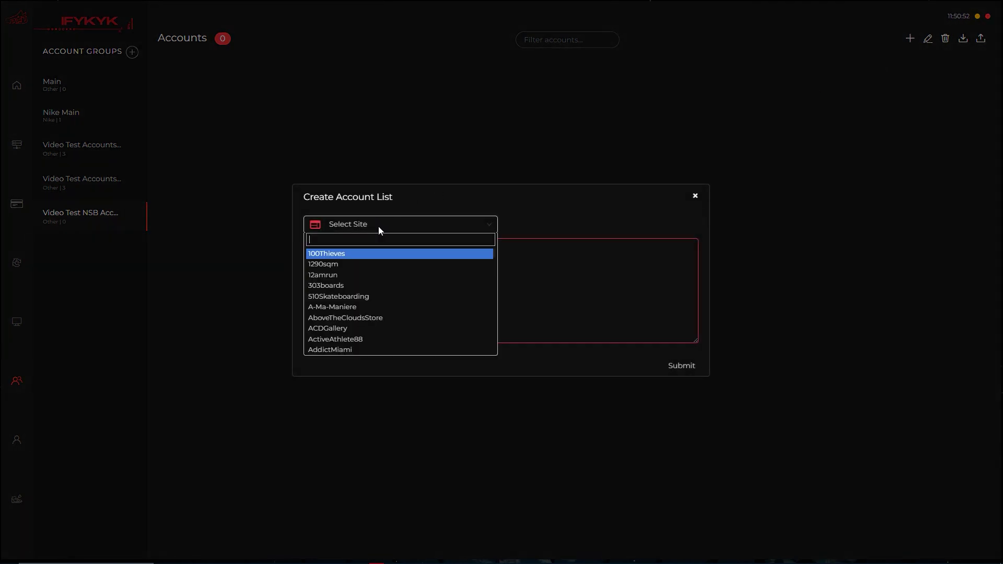
{"action": "scroll", "coordinate": [353, 302], "scroll_direction": "down", "scroll_amount": 1}
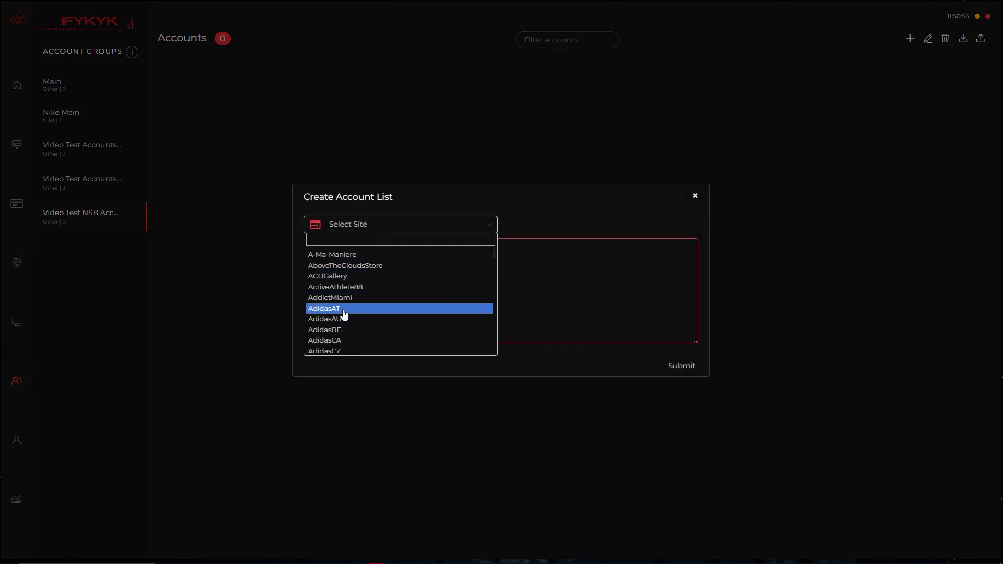
{"action": "left_click", "coordinate": [343, 300]}
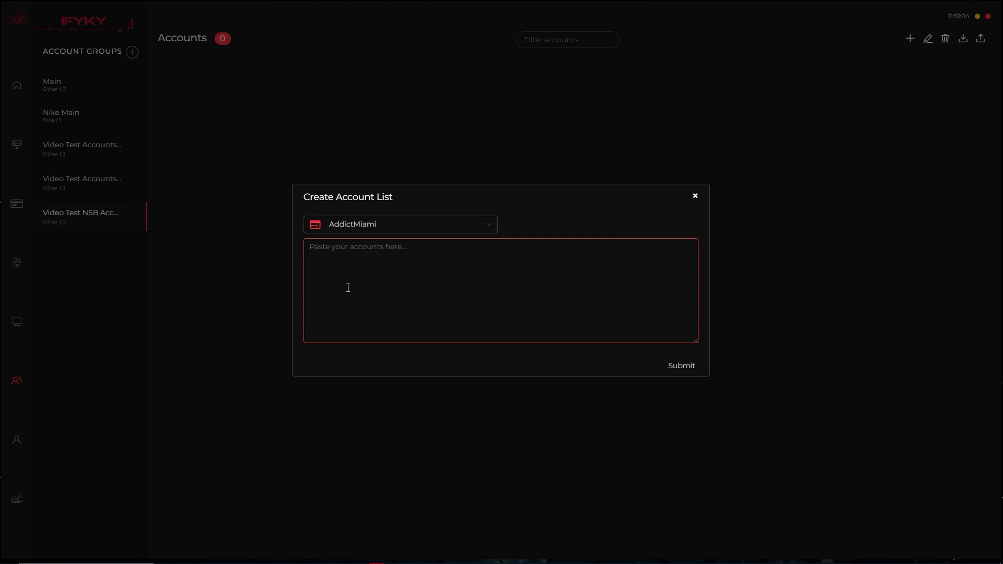
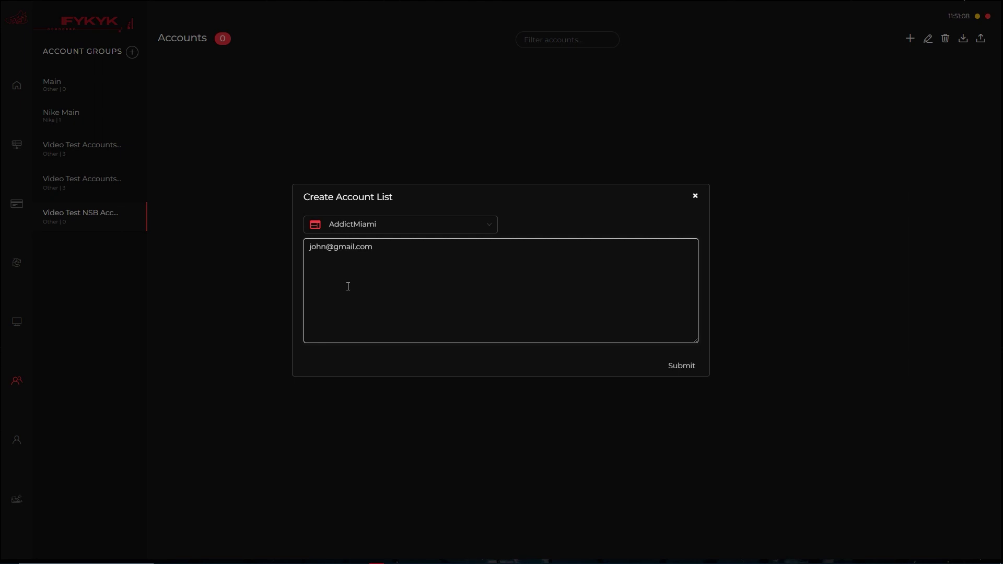
Enter the account's email:password line and add it to the group.
{"action": "left_click", "coordinate": [328, 247]}
{"action": "left_click", "coordinate": [696, 284]}
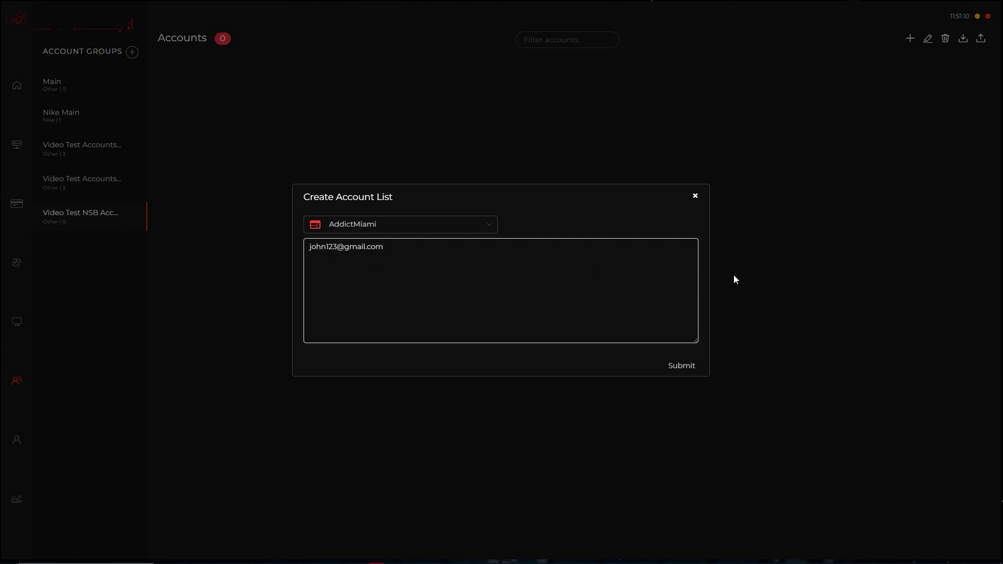
{"action": "key", "text": "Left"}
{"action": "key", "text": "Left"}
{"action": "key", "text": "Left"}
{"action": "key", "text": "Left"}
{"action": "key", "text": "Left"}
{"action": "key", "text": "Left"}
{"action": "key", "text": "Left"}
{"action": "key", "text": "Left"}
{"action": "key", "text": "shift+Home"}
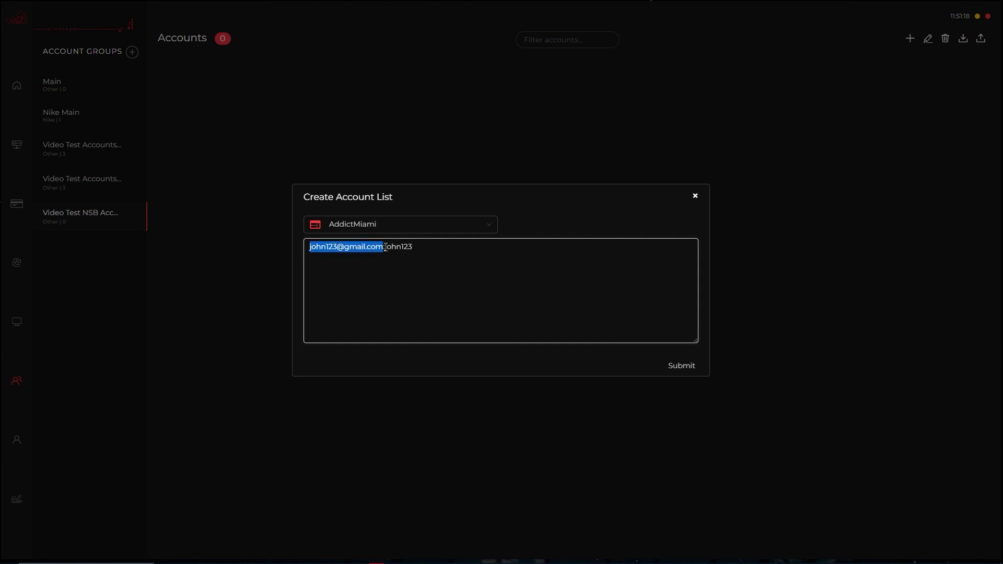
{"action": "left_click", "coordinate": [441, 250]}
{"action": "key", "text": "shift+Home"}
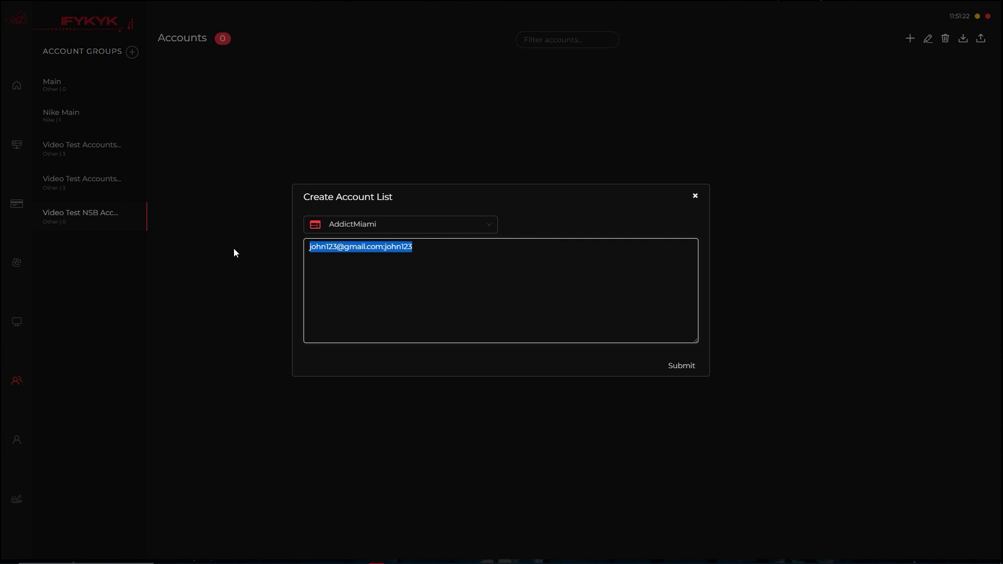
{"action": "left_click", "coordinate": [407, 253]}
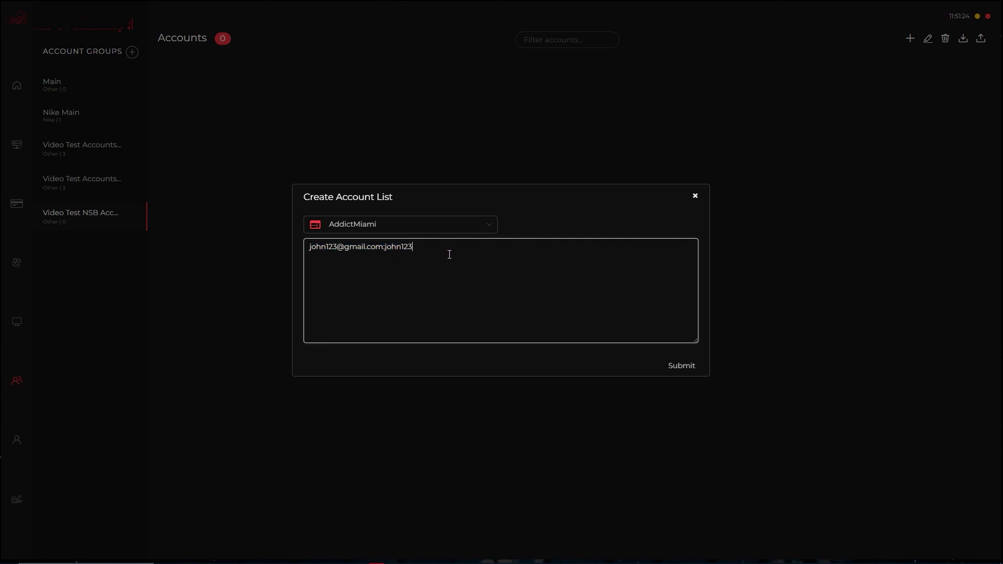
{"action": "left_click", "coordinate": [681, 368]}
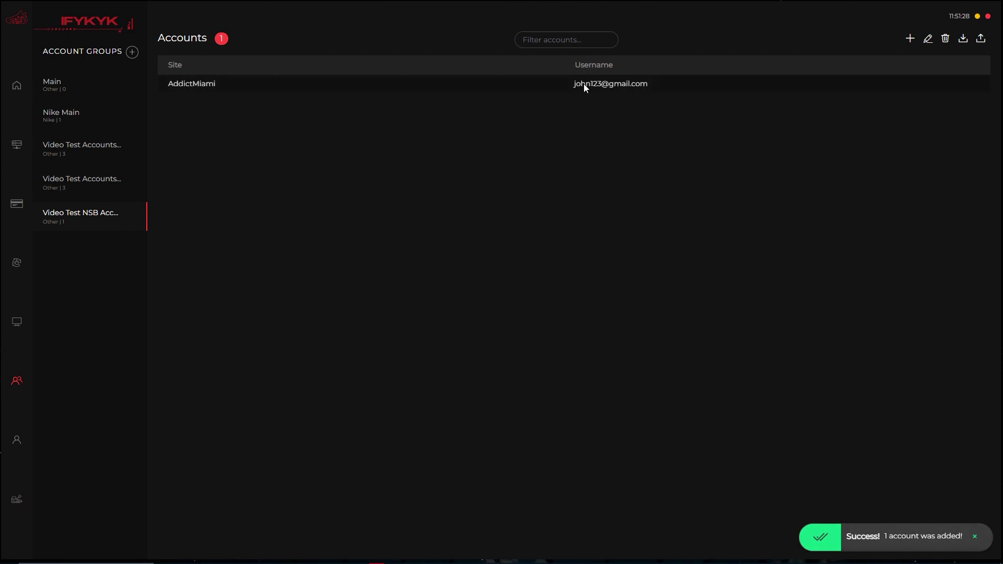
{"action": "right_click", "coordinate": [315, 86]}
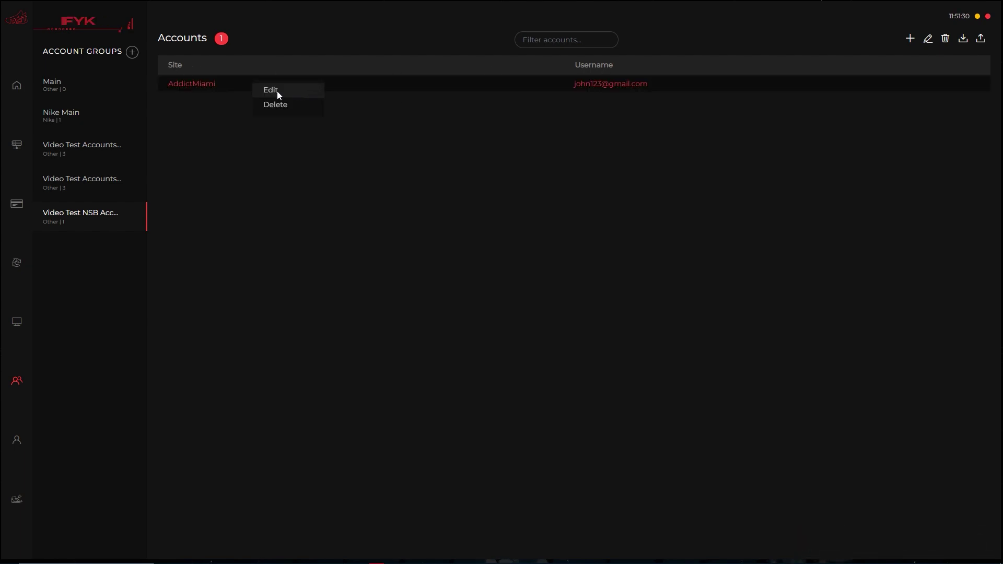
{"action": "left_click", "coordinate": [280, 105]}
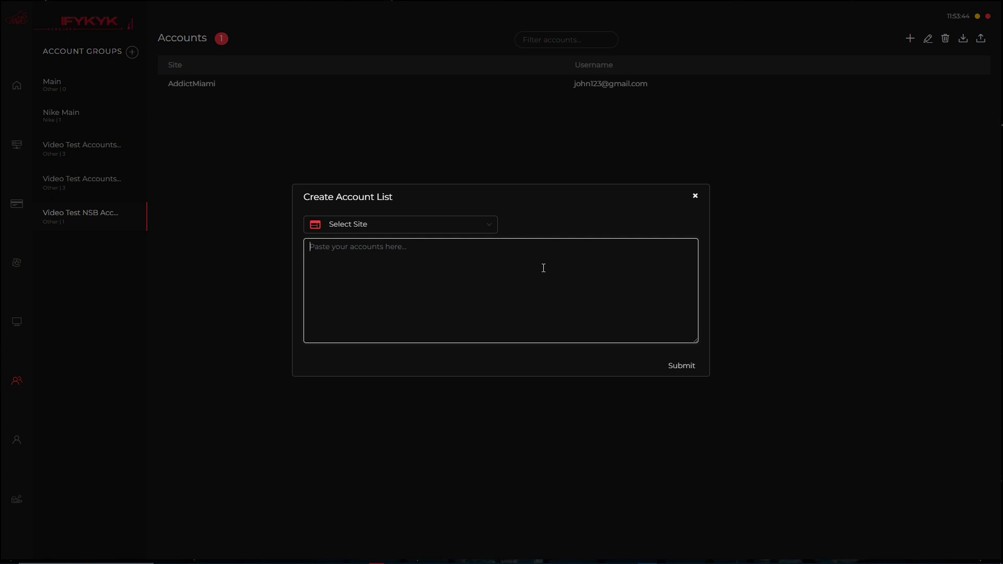
{"action": "key", "text": "ctrl+v"}
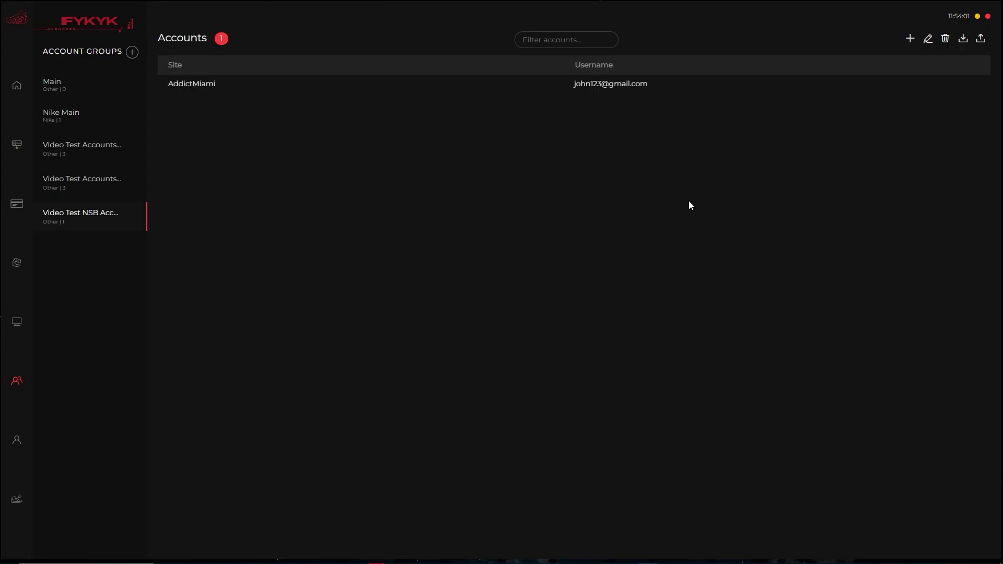
Import the accounts from the nike accounts.json file.
{"action": "left_click", "coordinate": [971, 39]}
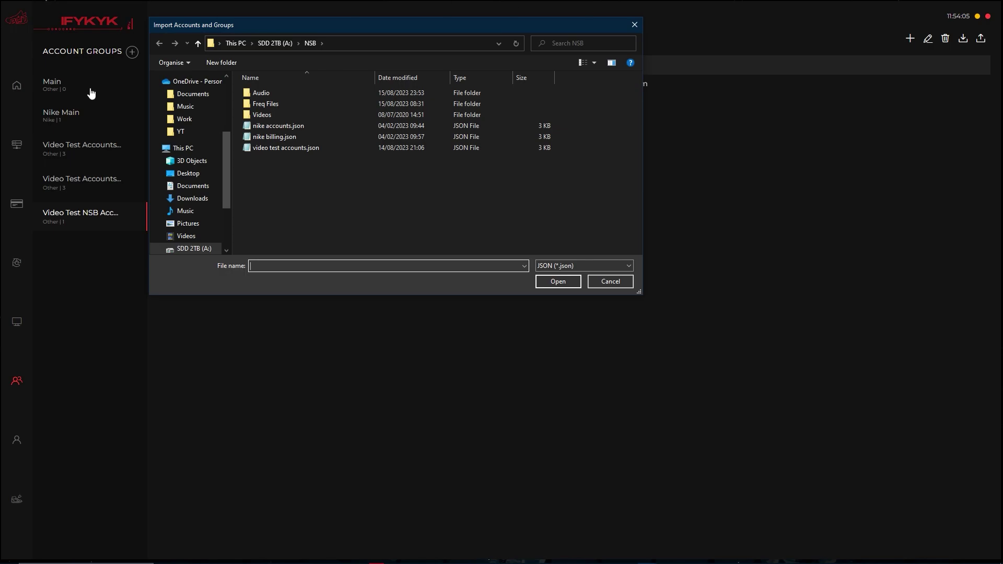
{"action": "double_click", "coordinate": [276, 125]}
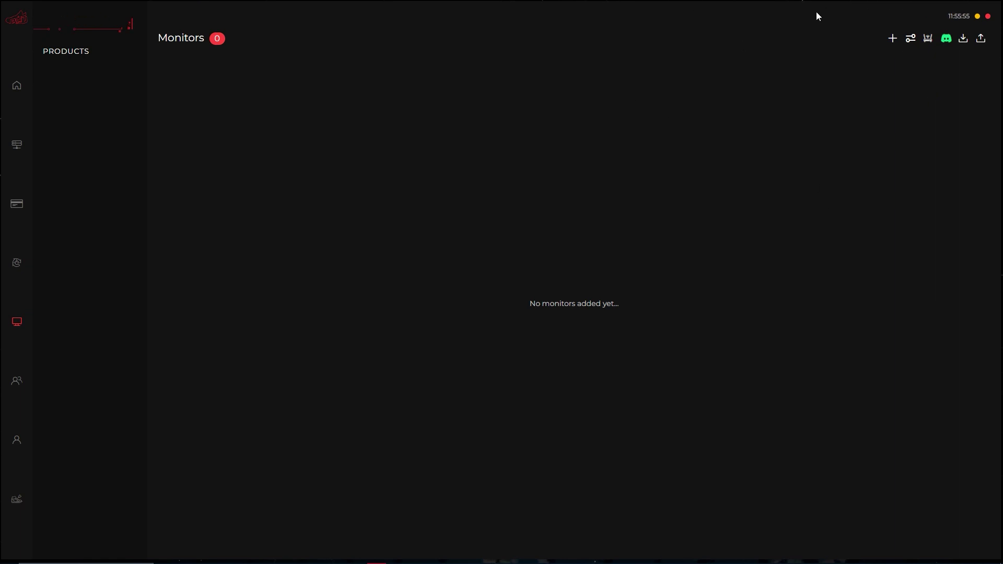
Start a new Discord monitor with Hidden Society as the server.
{"action": "left_click", "coordinate": [892, 38]}
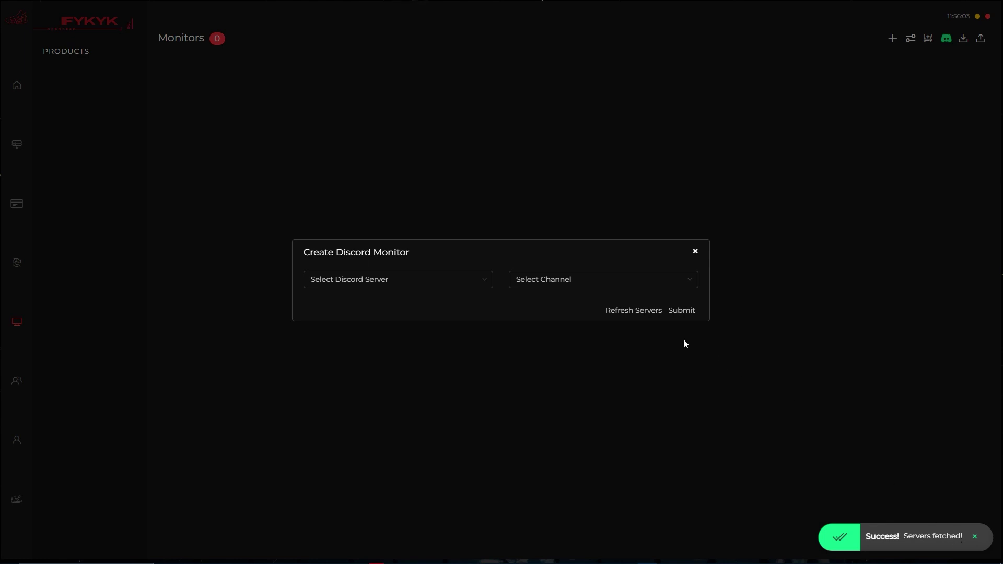
{"action": "left_click", "coordinate": [478, 281]}
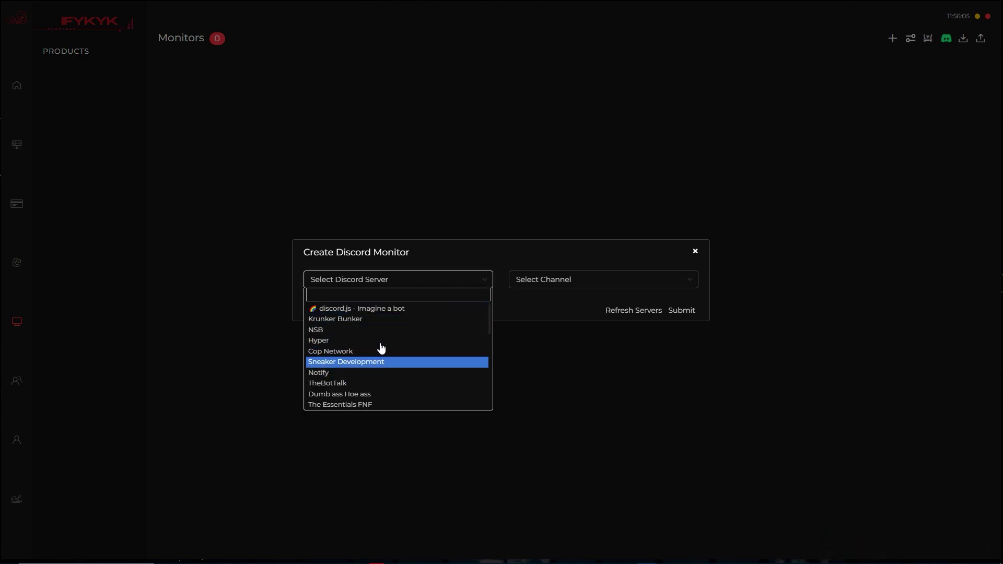
{"action": "scroll", "coordinate": [436, 369], "scroll_direction": "down", "scroll_amount": 2}
{"action": "type", "text": "hidd"}
{"action": "key", "text": "Return"}
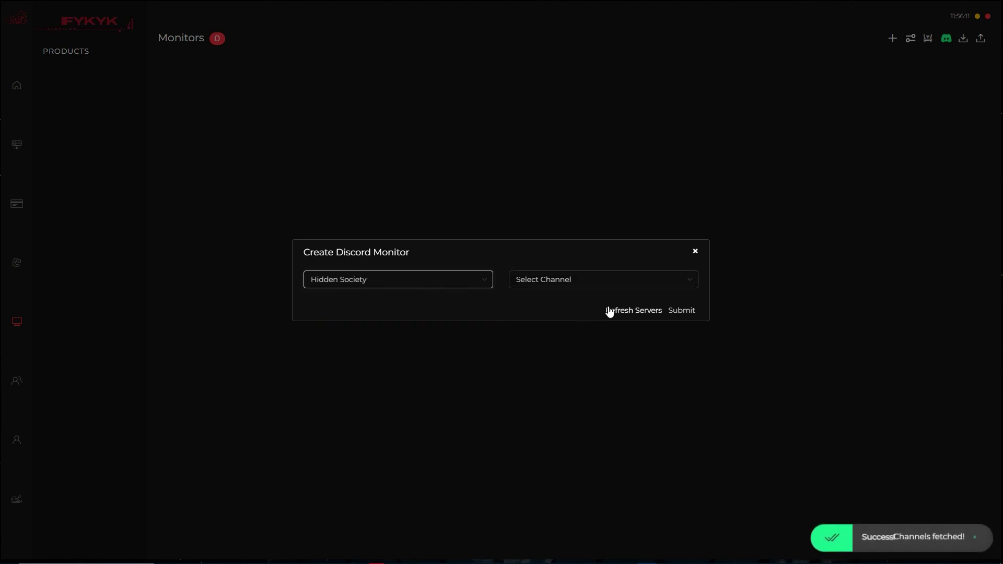
Choose the shopify-filtered-1 channel and create the monitor.
{"action": "left_click", "coordinate": [685, 282]}
{"action": "scroll", "coordinate": [603, 376], "scroll_direction": "down", "scroll_amount": 8}
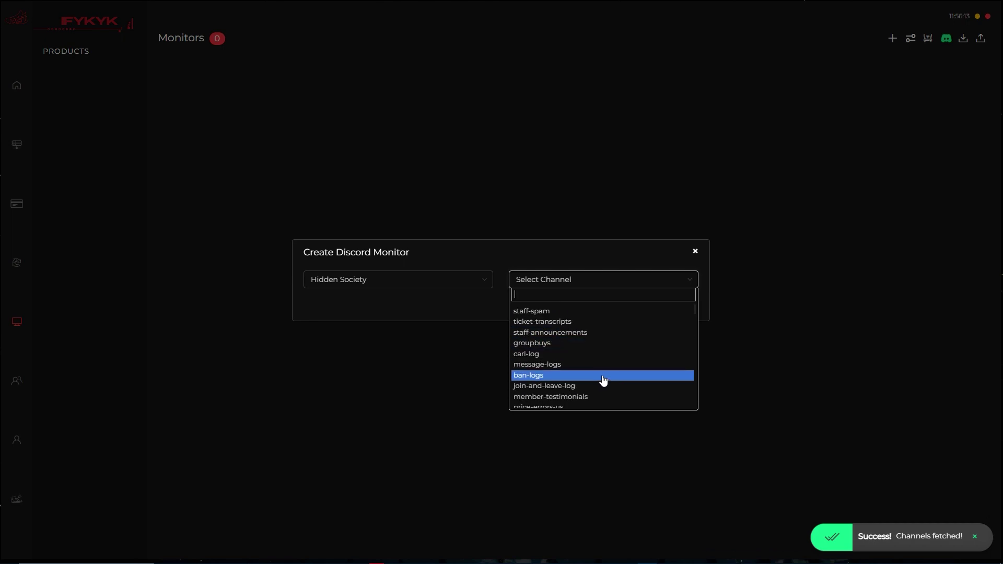
{"action": "scroll", "coordinate": [597, 354], "scroll_direction": "down", "scroll_amount": 5}
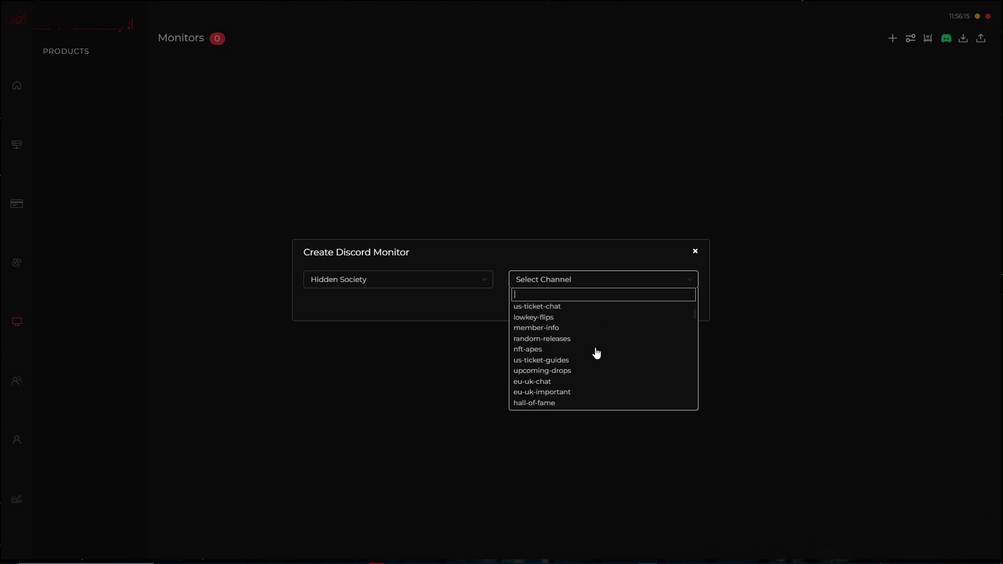
{"action": "scroll", "coordinate": [577, 352], "scroll_direction": "down", "scroll_amount": 4}
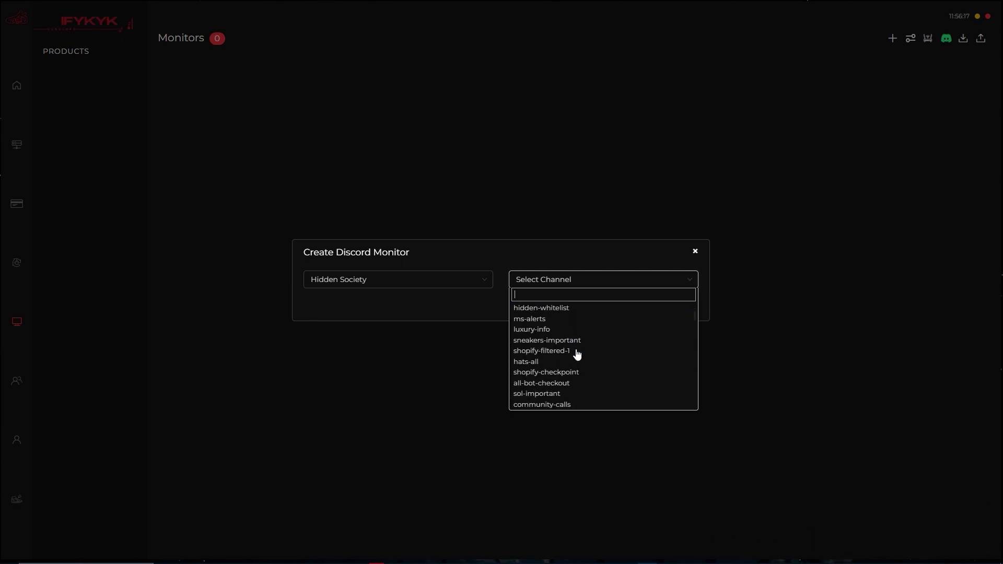
{"action": "scroll", "coordinate": [572, 355], "scroll_direction": "up", "scroll_amount": 3}
{"action": "left_click", "coordinate": [569, 352]}
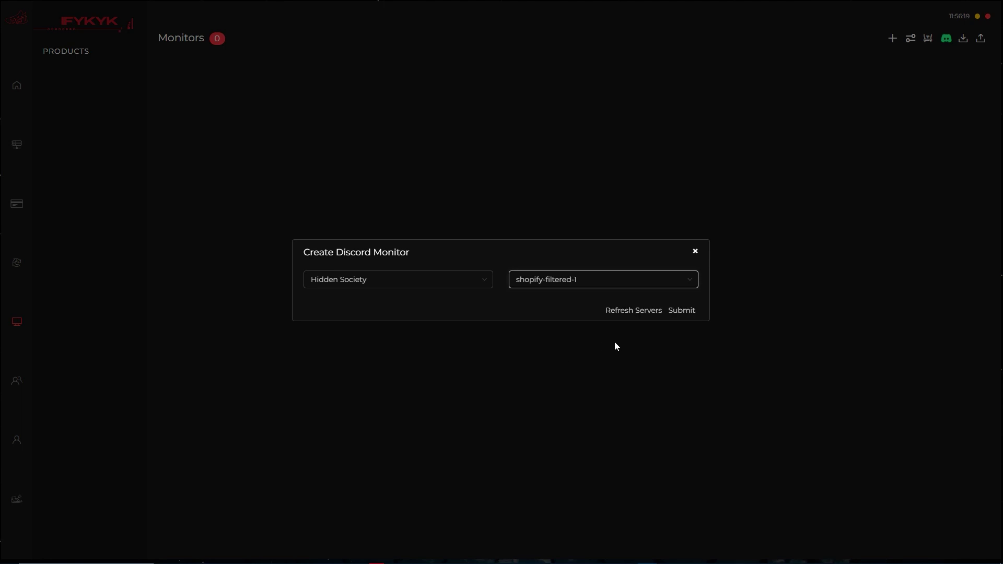
{"action": "left_click", "coordinate": [681, 313]}
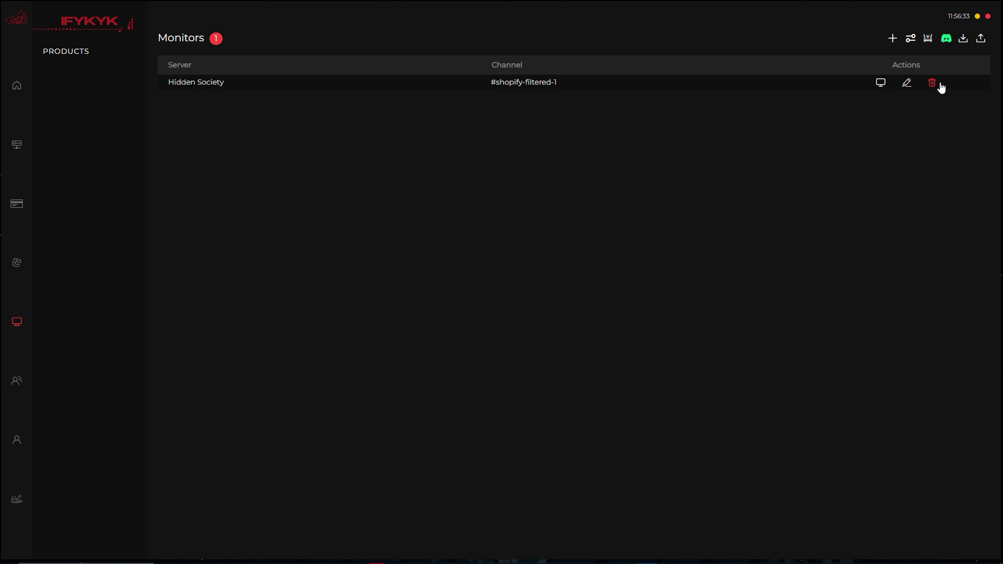
{"action": "left_click", "coordinate": [881, 84]}
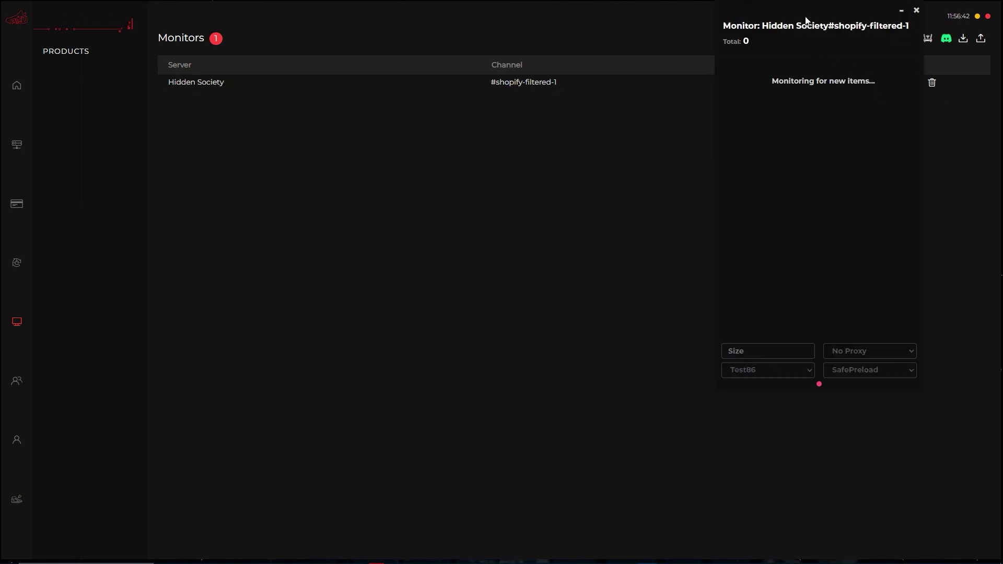
{"action": "left_click_drag", "start_coordinate": [806, 20], "coordinate": [499, 78]}
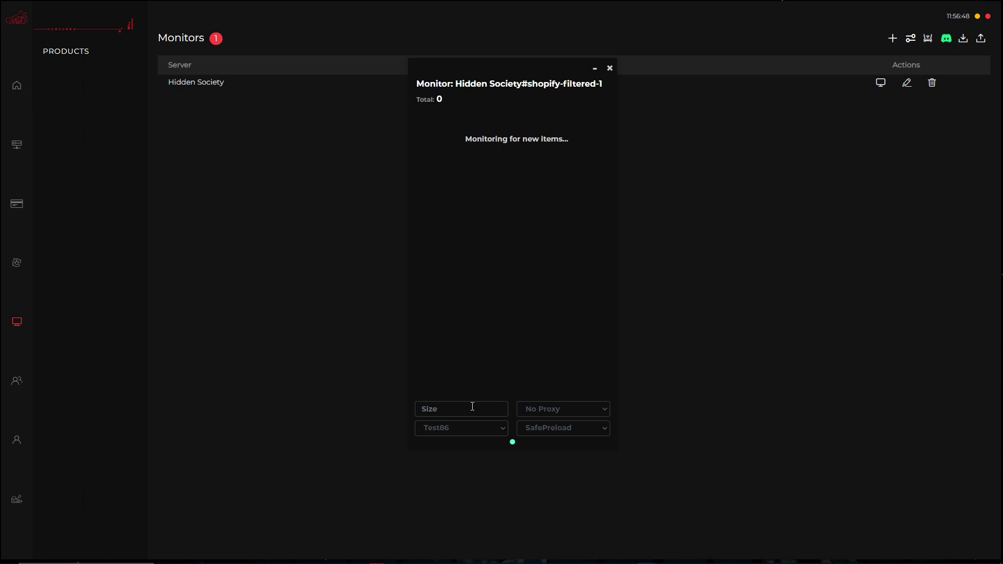
{"action": "left_click", "coordinate": [573, 412]}
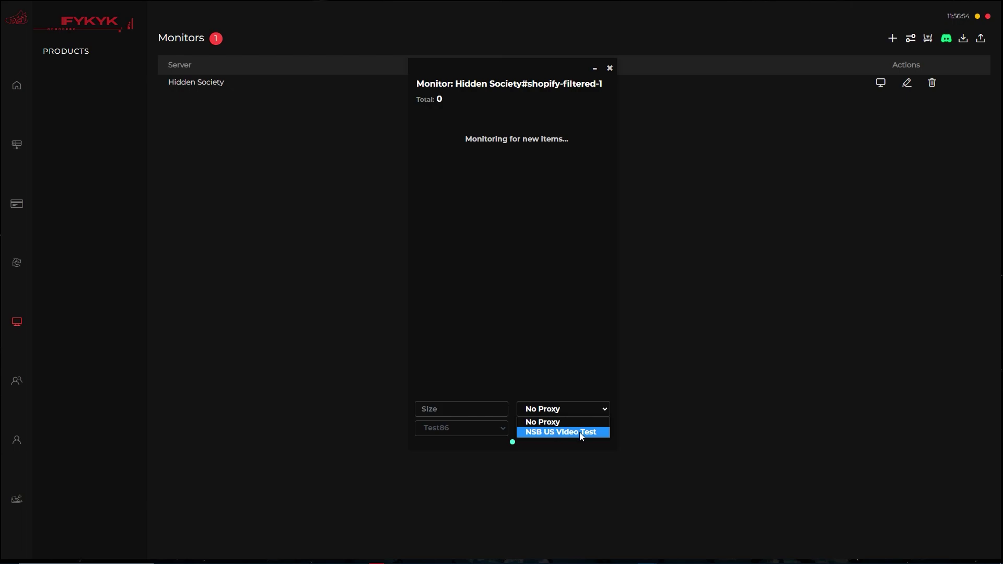
{"action": "left_click", "coordinate": [540, 421]}
{"action": "left_click", "coordinate": [477, 429]}
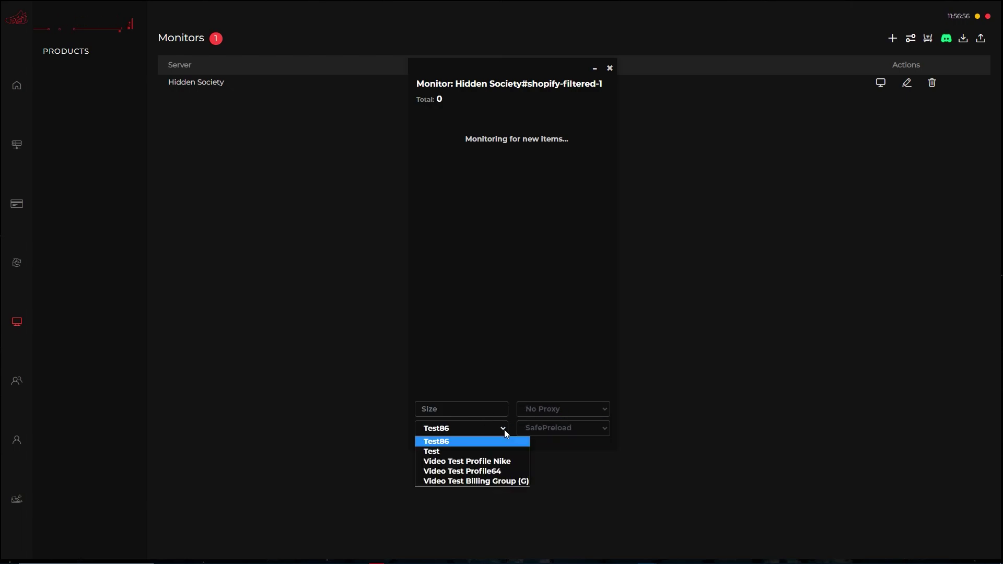
{"action": "left_click", "coordinate": [489, 442]}
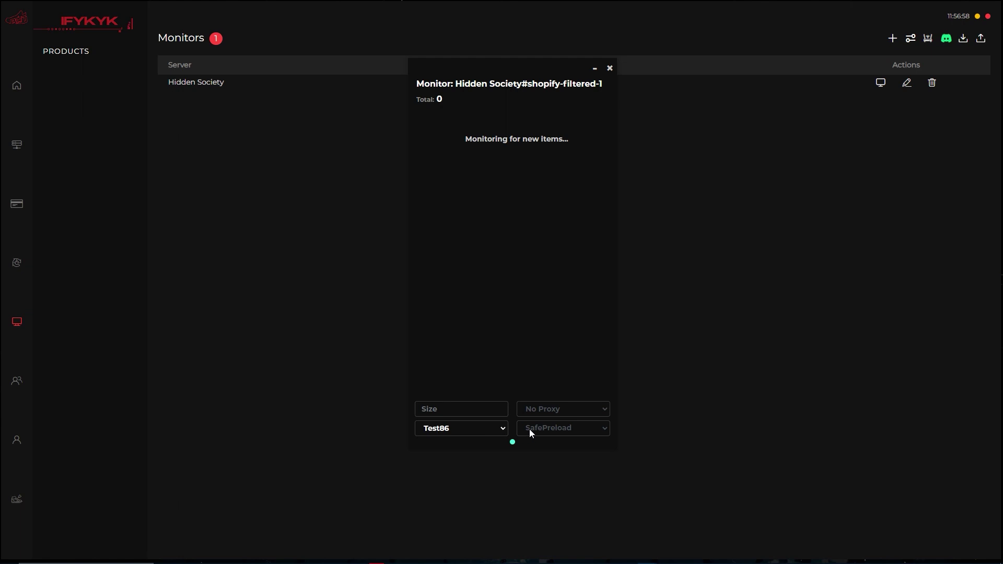
{"action": "left_click", "coordinate": [544, 430]}
{"action": "left_click", "coordinate": [491, 440]}
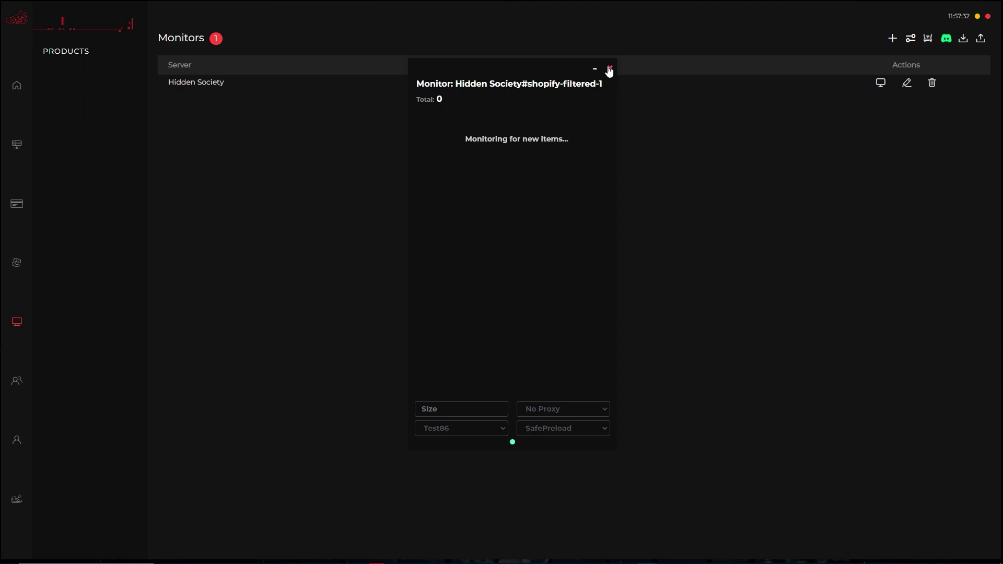
{"action": "left_click", "coordinate": [609, 68]}
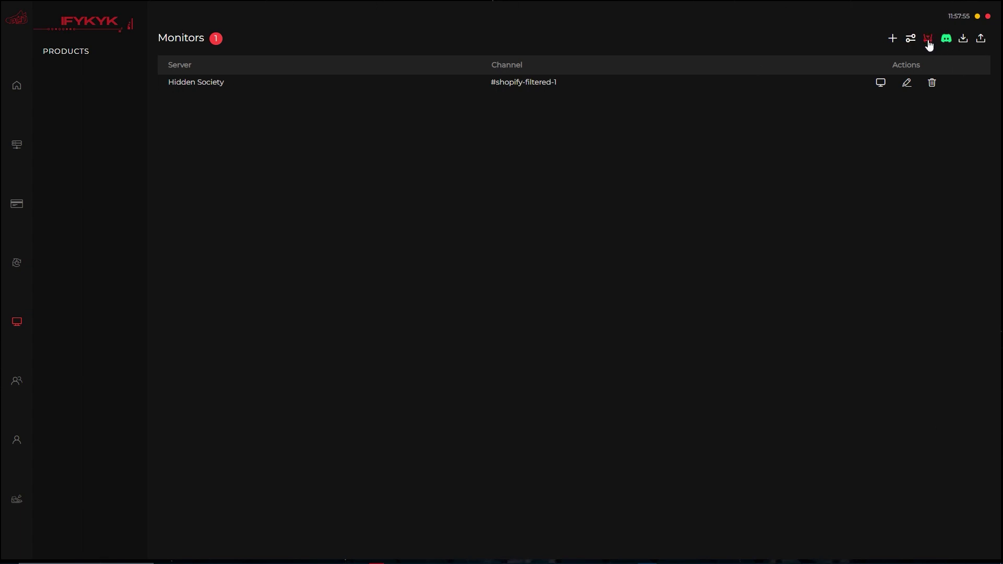
Open the Discord login proxy settings, close them unsaved, and click the Discord toolbar icon.
{"action": "left_click", "coordinate": [928, 41]}
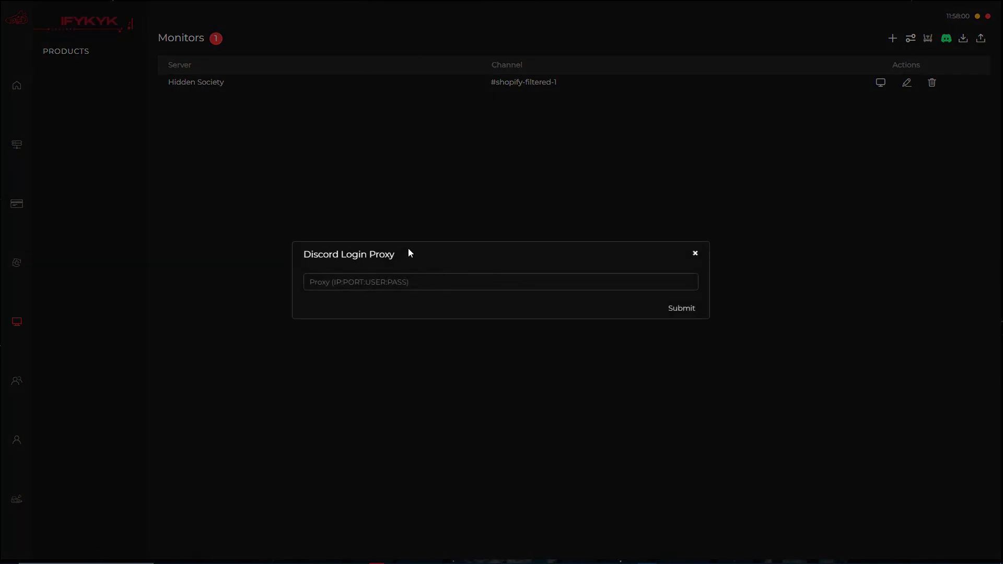
{"action": "left_click", "coordinate": [696, 254]}
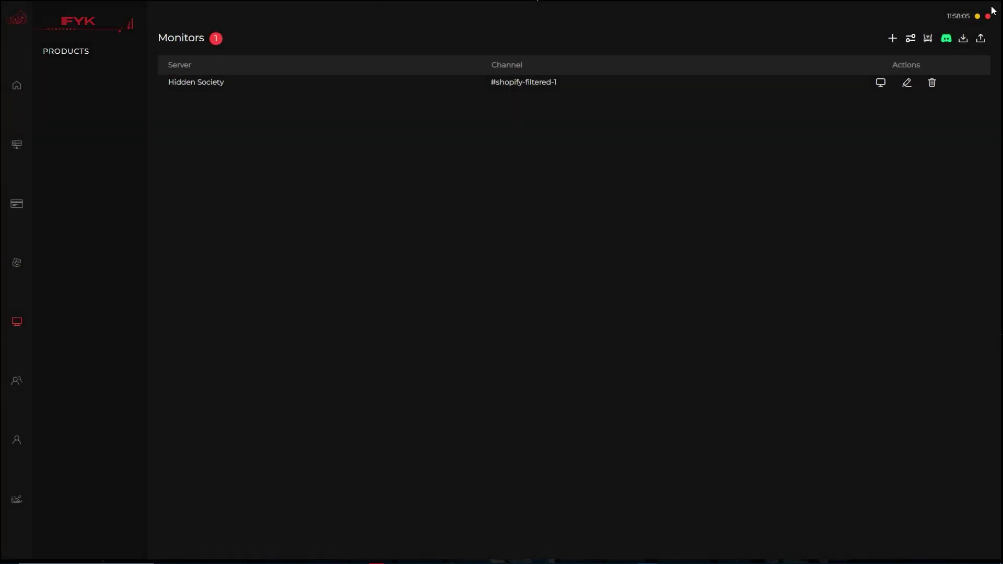
{"action": "left_click", "coordinate": [947, 41]}
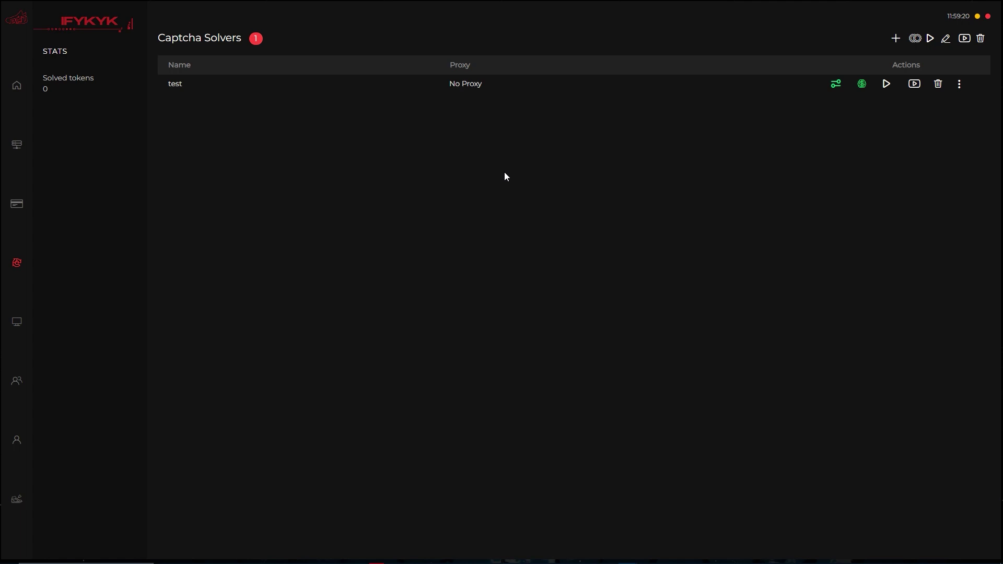
Add a captcha solver named 'Video Test NSB'.
{"action": "left_click", "coordinate": [897, 39]}
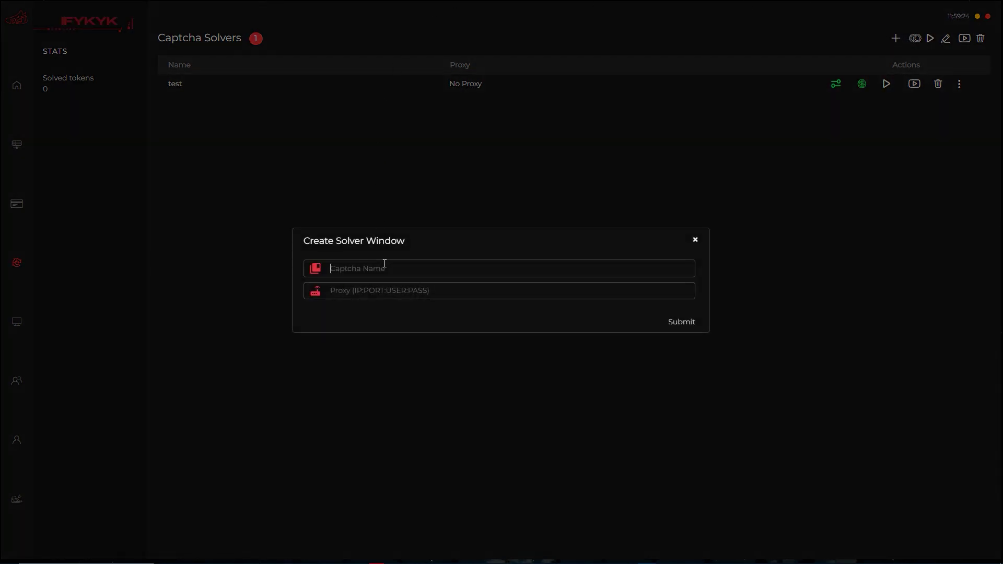
{"action": "type", "text": "Video Test NSB"}
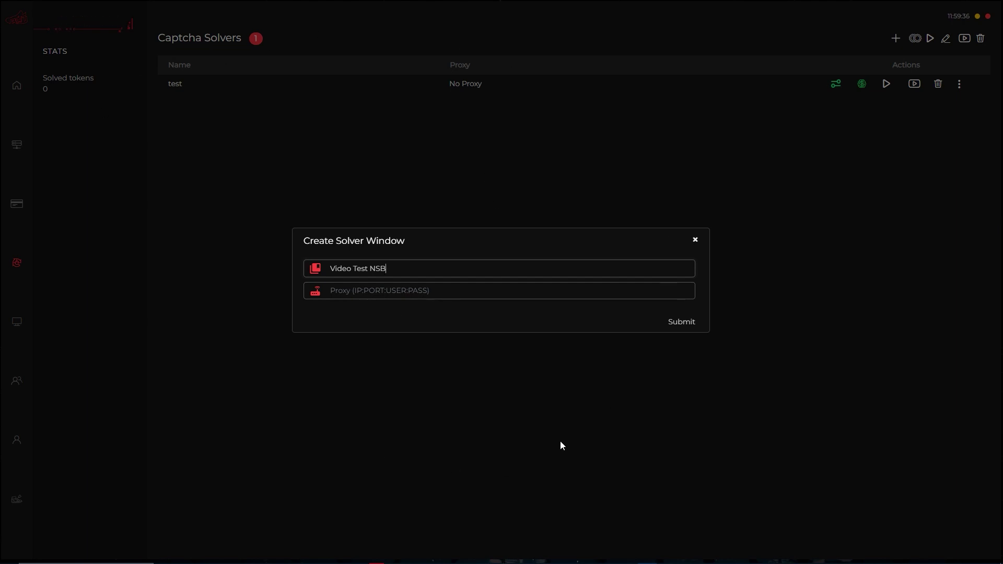
{"action": "left_click", "coordinate": [681, 323]}
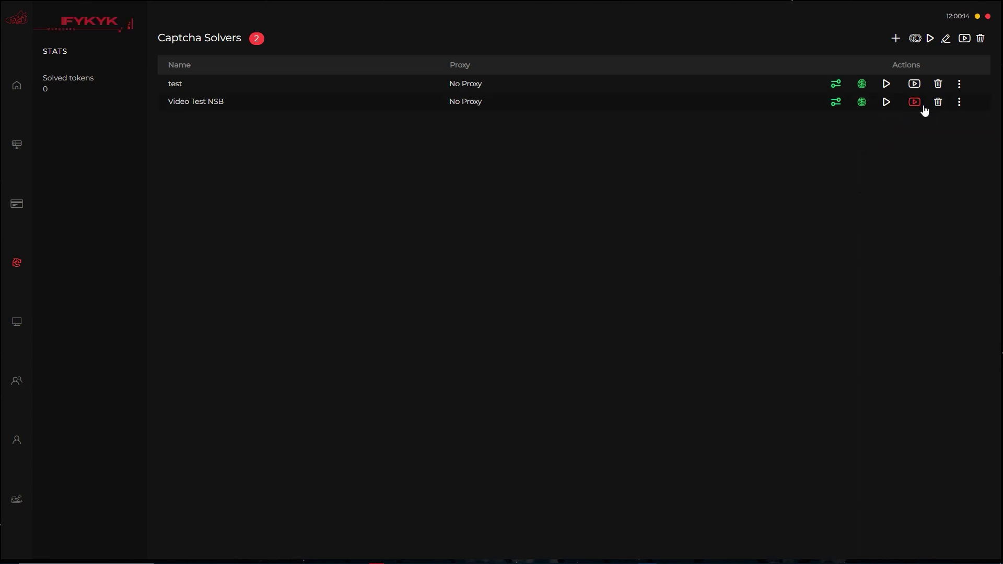
Open the Video Test NSB solver's YouTube window, scroll its feed and shift it slightly left.
{"action": "left_click", "coordinate": [959, 105]}
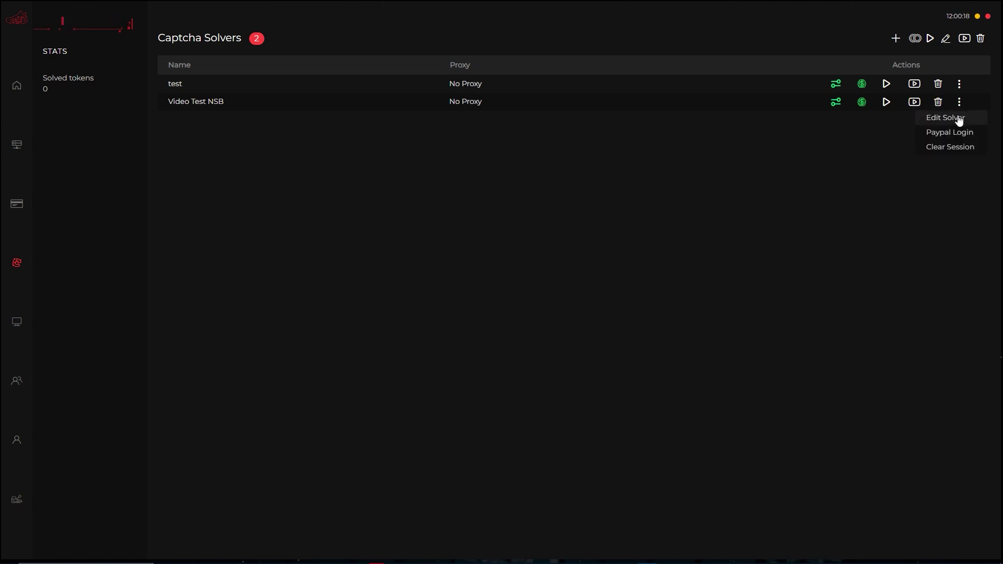
{"action": "left_click", "coordinate": [882, 158]}
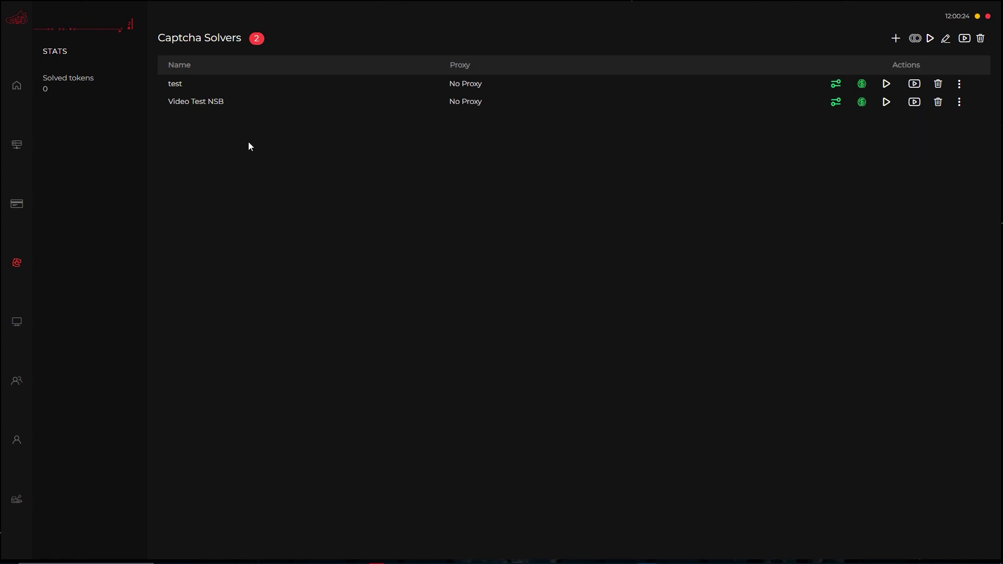
{"action": "left_click", "coordinate": [914, 101]}
{"action": "left_click_drag", "start_coordinate": [472, 139], "coordinate": [420, 108]}
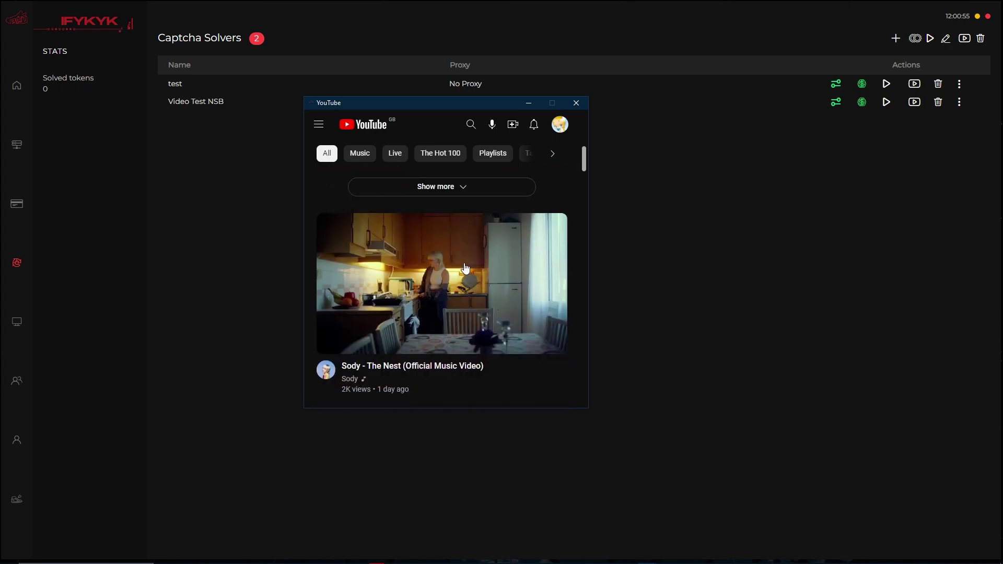
{"action": "left_click_drag", "start_coordinate": [411, 103], "coordinate": [452, 130]}
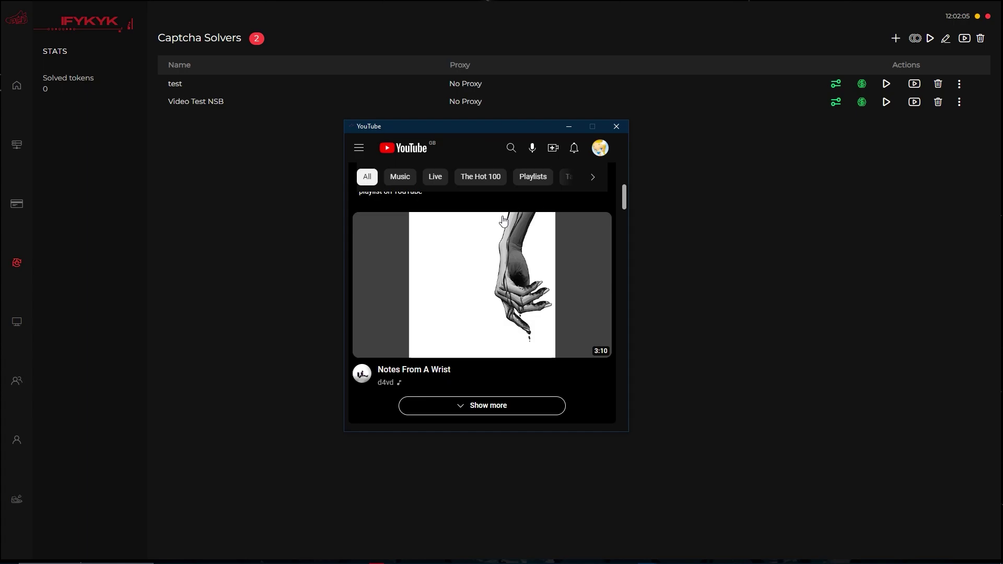
{"action": "scroll", "coordinate": [516, 211], "scroll_direction": "down", "scroll_amount": 7}
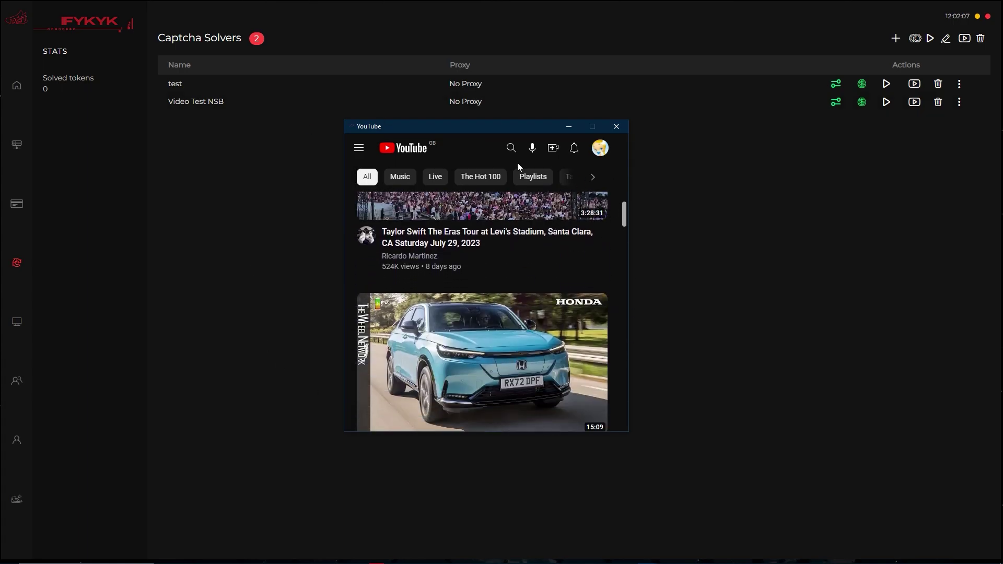
{"action": "left_click_drag", "start_coordinate": [456, 126], "coordinate": [434, 125]}
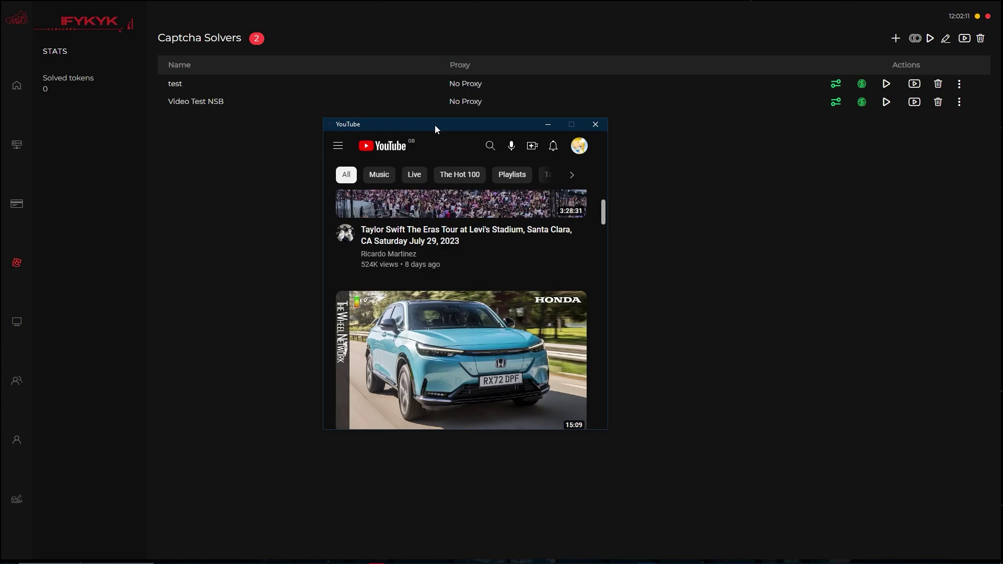
Close the YouTube window, then open and close the Video Test NSB solver window.
{"action": "left_click", "coordinate": [600, 126]}
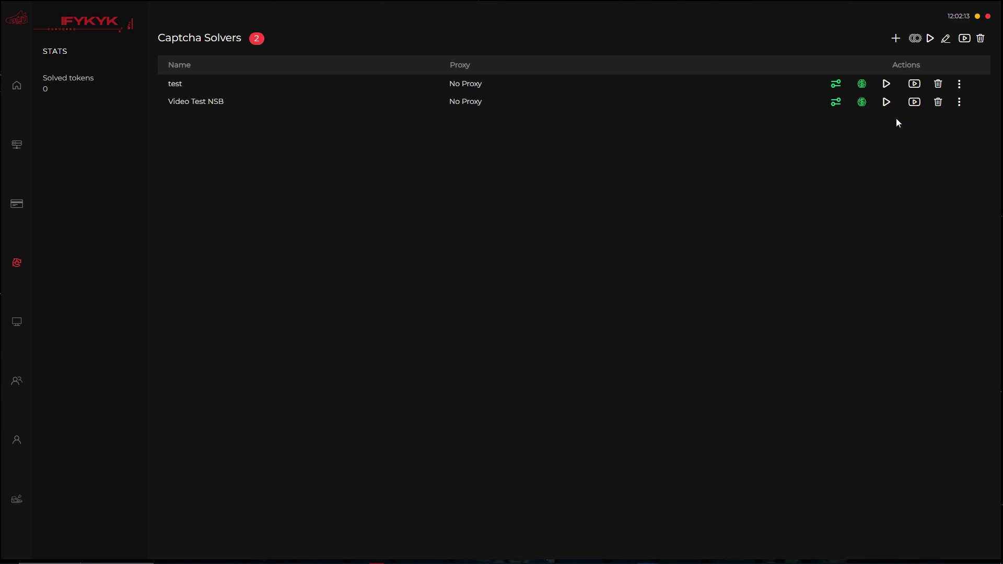
{"action": "left_click", "coordinate": [886, 103]}
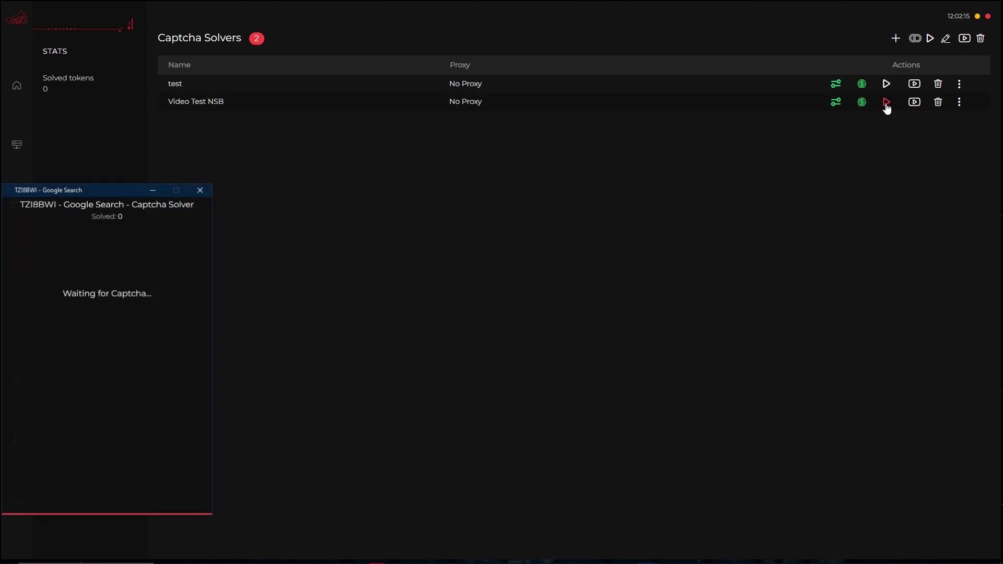
{"action": "left_click_drag", "start_coordinate": [132, 191], "coordinate": [531, 108]}
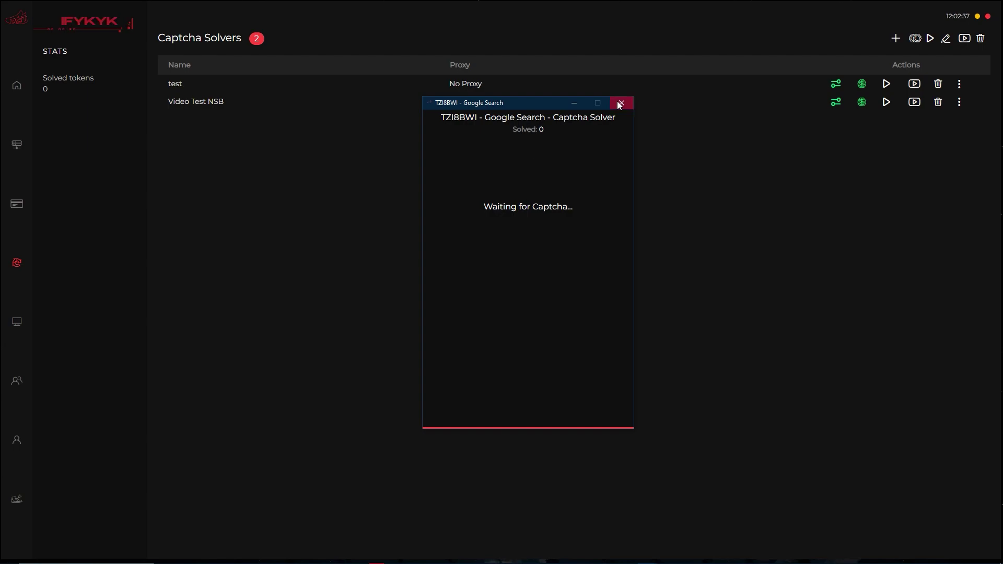
{"action": "left_click", "coordinate": [620, 103]}
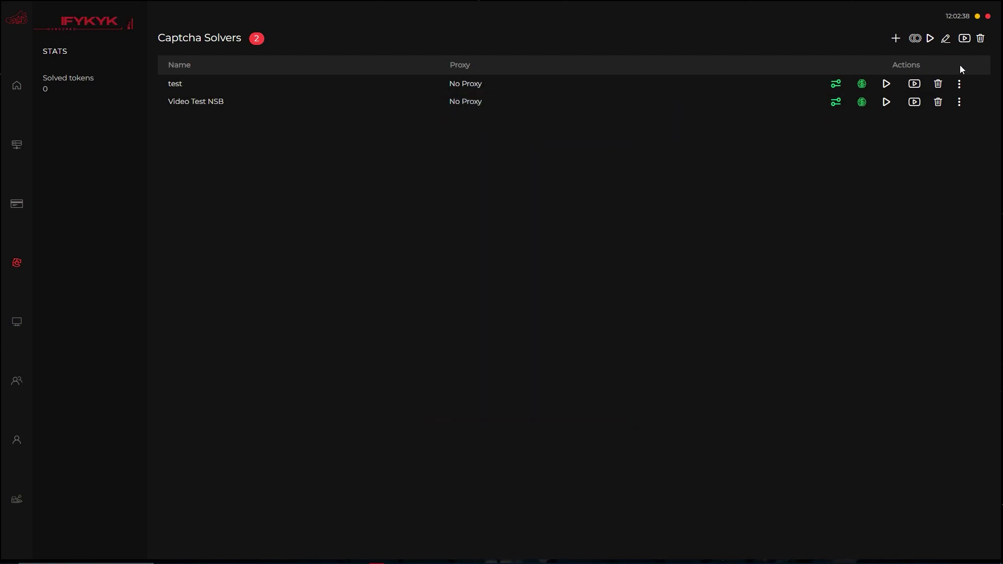
Open the AYCD AutoSolve integration dialog, try its fields, and close it without connecting.
{"action": "left_click", "coordinate": [914, 39]}
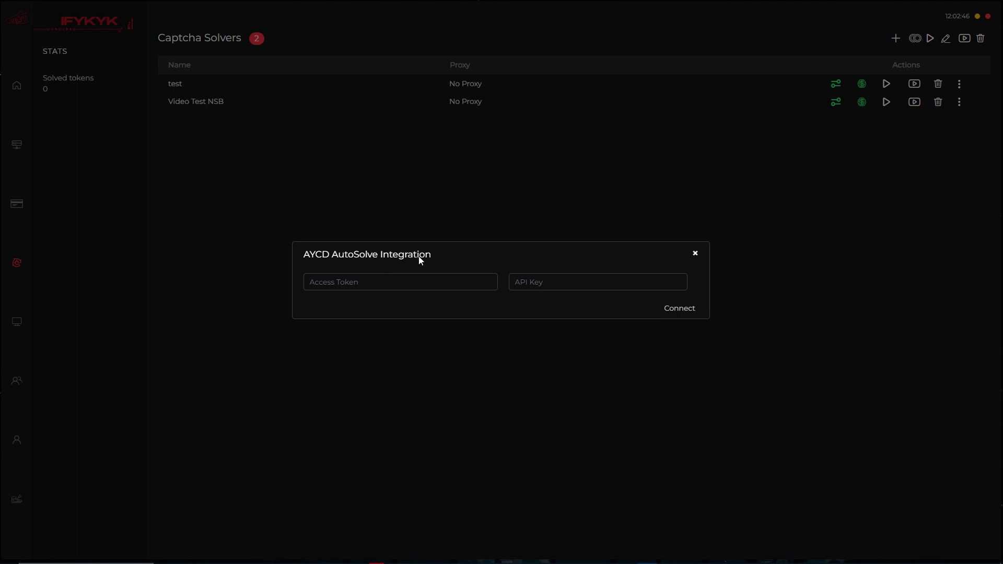
{"action": "left_click", "coordinate": [333, 280]}
{"action": "left_click", "coordinate": [526, 283]}
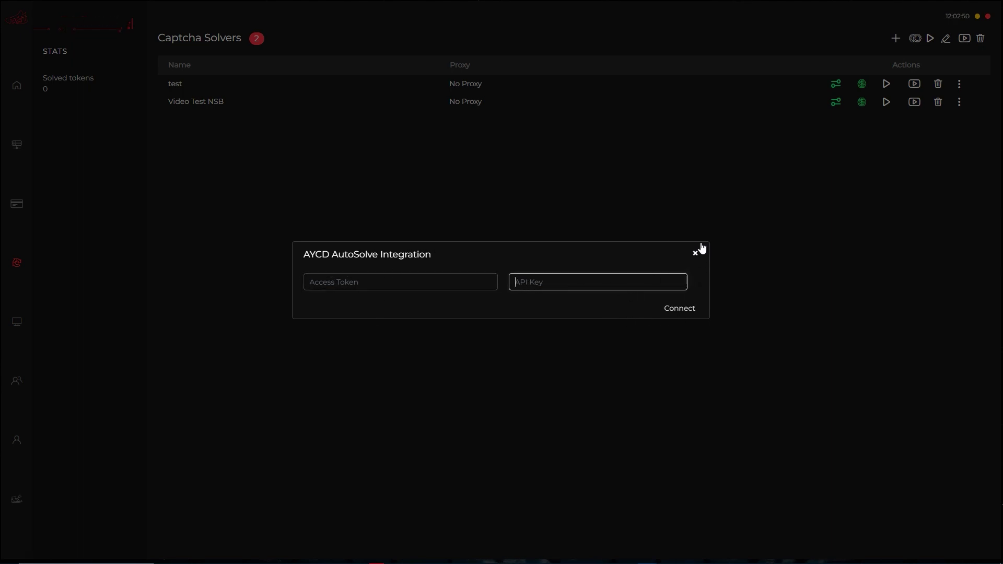
{"action": "left_click", "coordinate": [696, 250]}
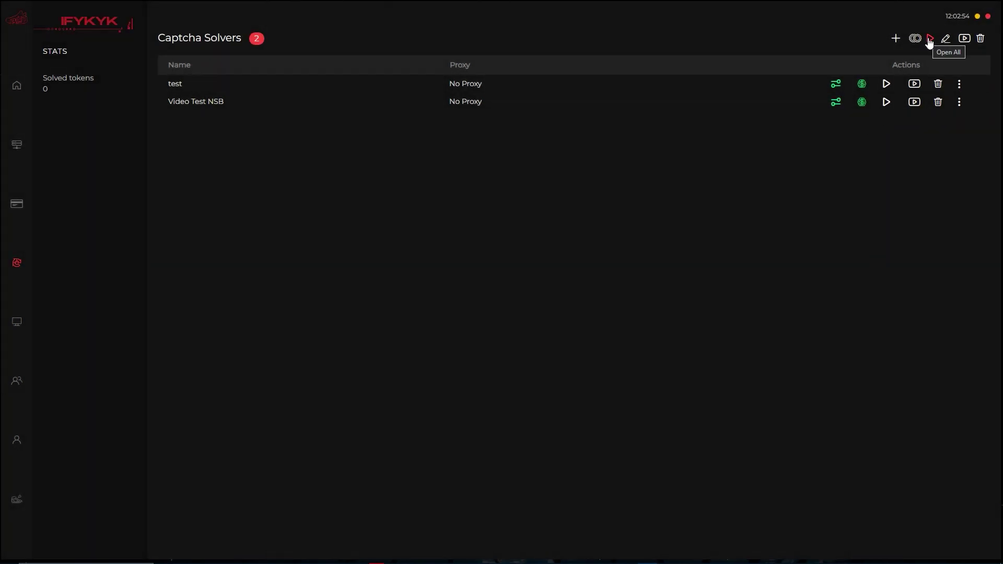
Reveal the Turn All On/Off solver options, then go to the Billing Profiles page.
{"action": "left_click", "coordinate": [945, 41]}
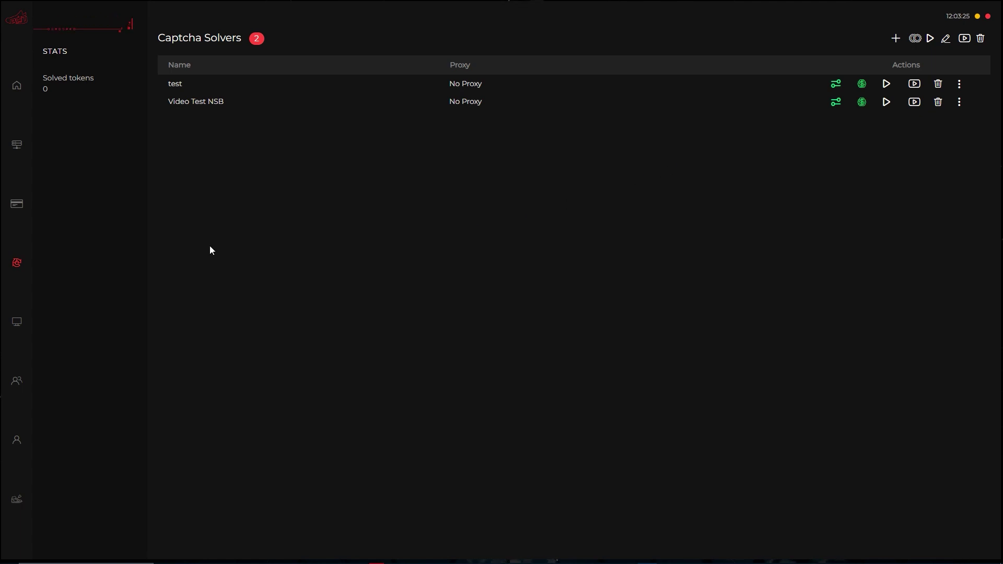
{"action": "left_click", "coordinate": [17, 206]}
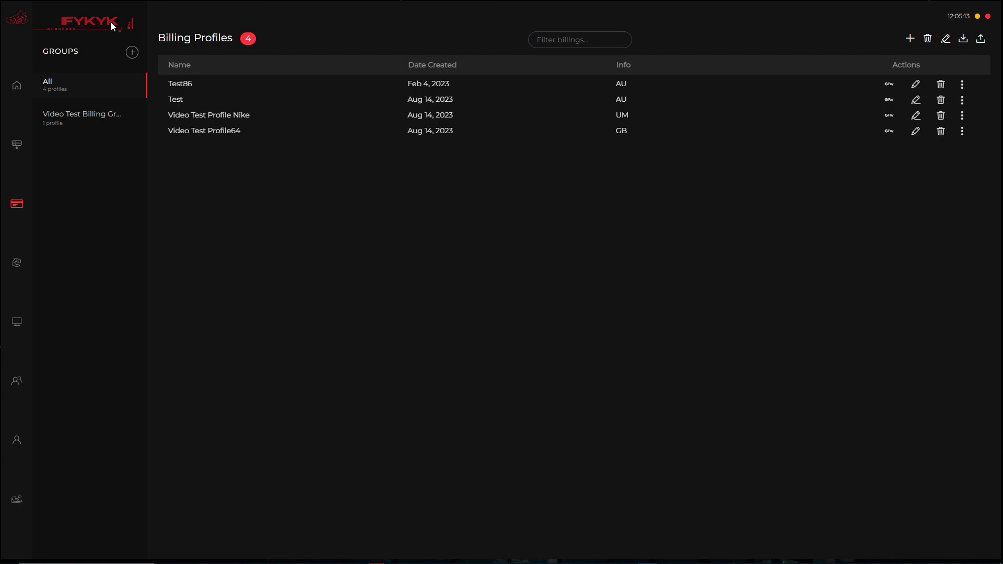
Start a new billing profile named 'nsb video test' with billing copied from shipping.
{"action": "mouse_move", "coordinate": [55, 118]}
{"action": "left_click", "coordinate": [910, 38]}
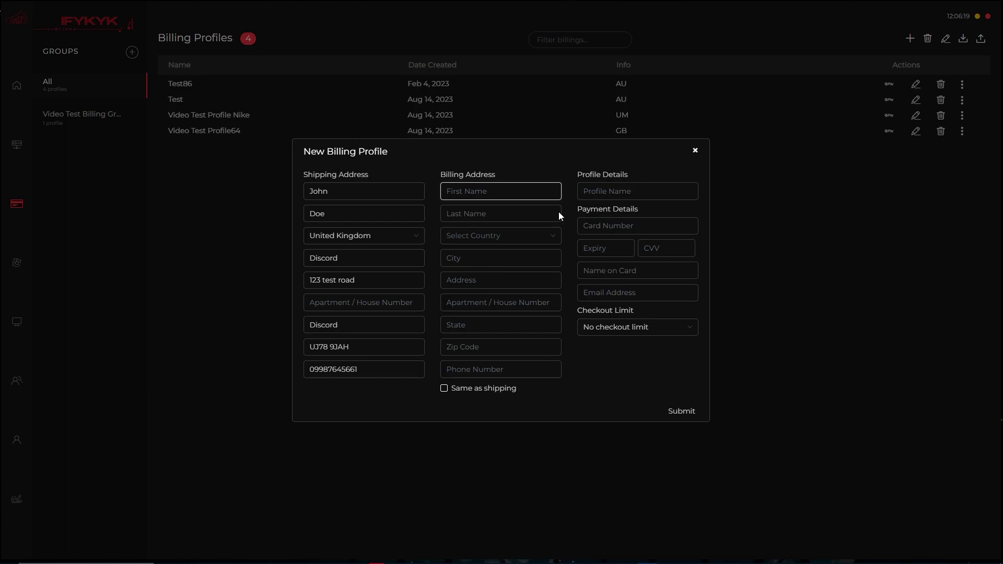
{"action": "left_click", "coordinate": [446, 389]}
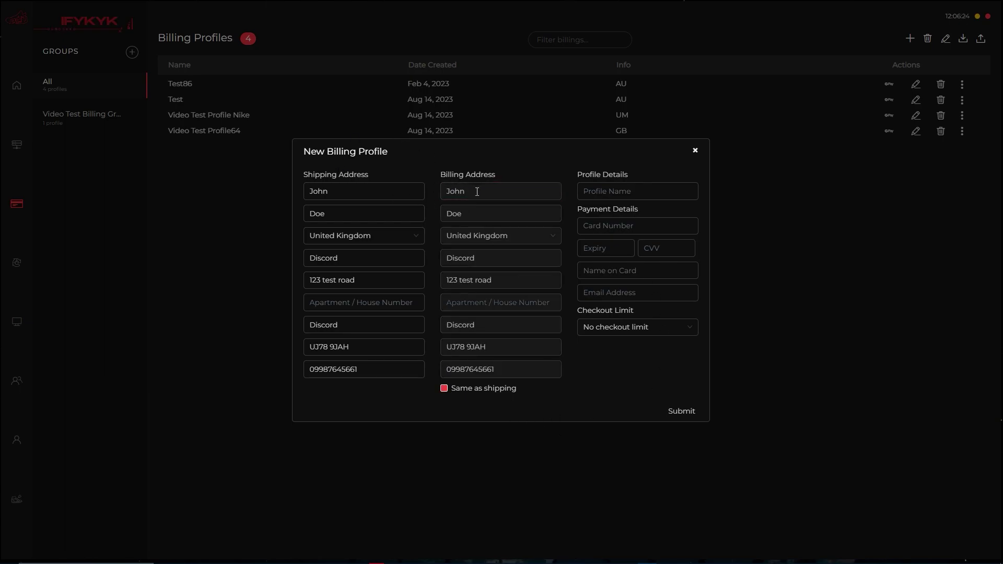
{"action": "left_click", "coordinate": [632, 198]}
{"action": "type", "text": "d"}
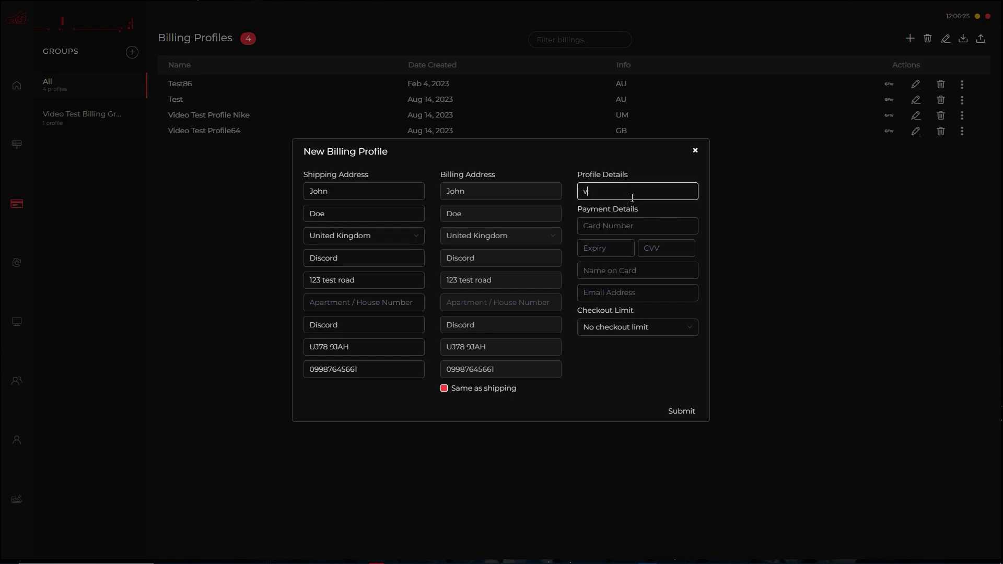
{"action": "key", "text": "BackSpace"}
{"action": "type", "text": "nsb video test"}
Enter the card number, expiry 12 / 24 and the CVV.
{"action": "left_click", "coordinate": [630, 225]}
{"action": "type", "text": "4444 4"}
{"action": "type", "text": "4"}
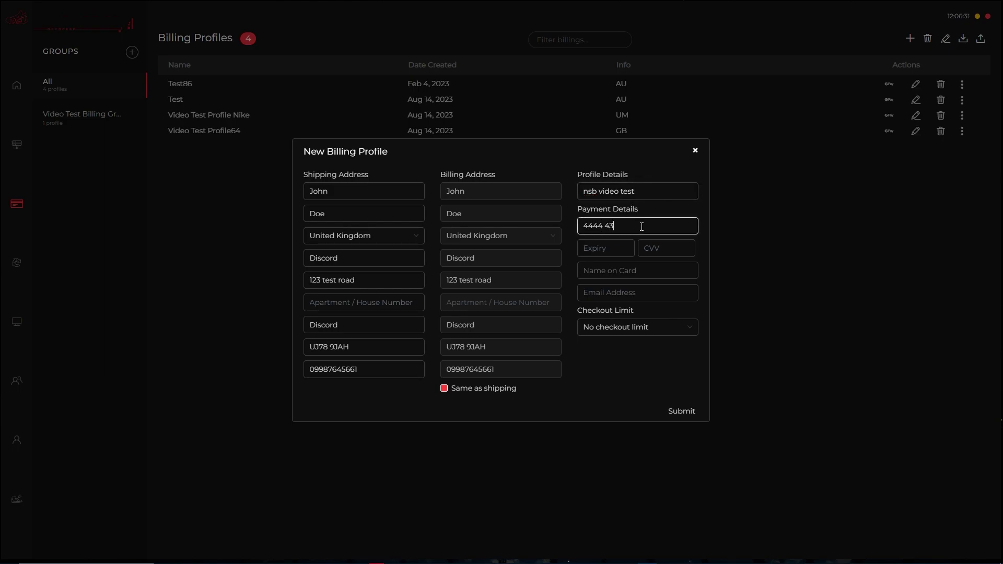
{"action": "key", "text": "BackSpace"}
{"action": "key", "text": "BackSpace"}
{"action": "type", "text": "3333 2222 1111"}
{"action": "left_click", "coordinate": [608, 246]}
{"action": "type", "text": "12 / 24"}
{"action": "left_click", "coordinate": [673, 253]}
{"action": "type", "text": "123"}
Fill in the cardholder's name and e-mail address.
{"action": "left_click", "coordinate": [659, 276]}
{"action": "type", "text": "John Doe"}
{"action": "key", "text": "Tab"}
{"action": "type", "text": "johndoe@"}
{"action": "key", "text": "BackSpace"}
{"action": "key", "text": "BackSpace"}
{"action": "key", "text": "BackSpace"}
{"action": "key", "text": "BackSpace"}
{"action": "type", "text": "@gmail.com"}
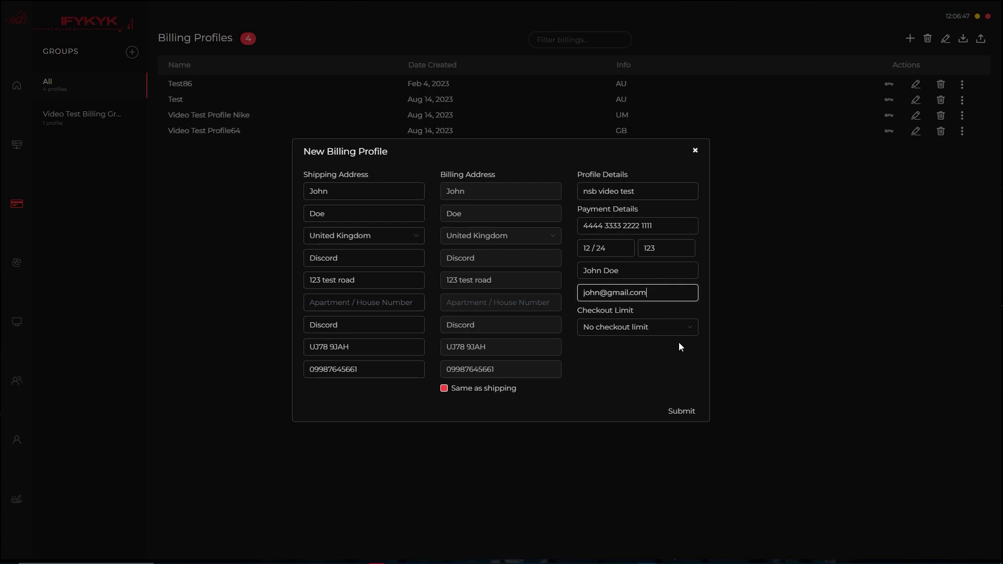
Keep No checkout limit and submit the new profile.
{"action": "left_click", "coordinate": [645, 325]}
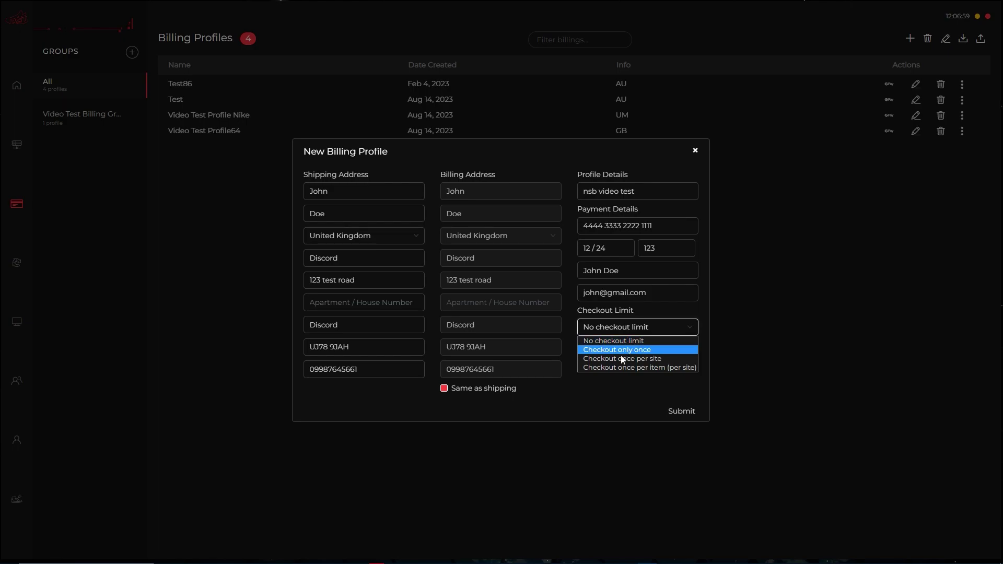
{"action": "left_click", "coordinate": [602, 341]}
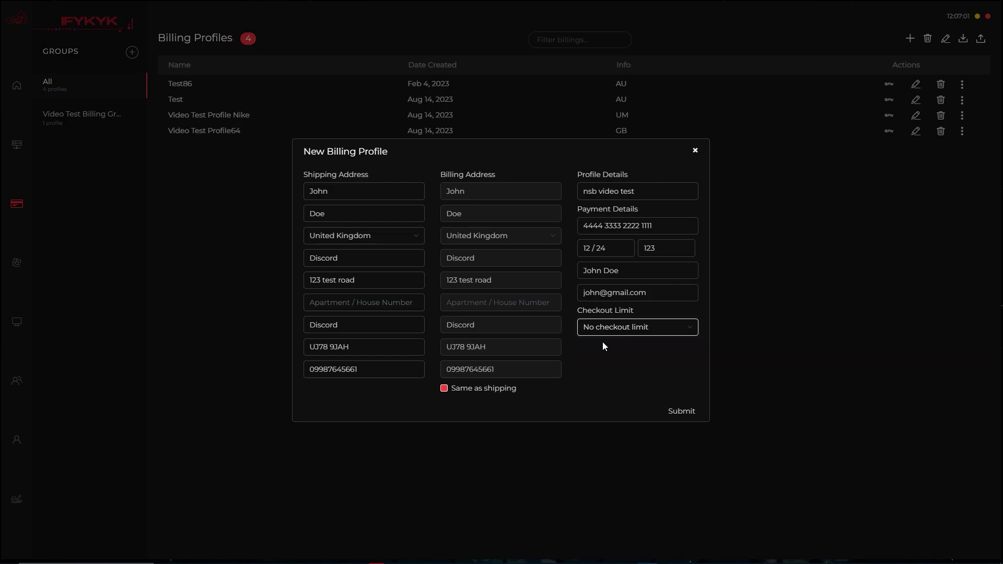
{"action": "left_click", "coordinate": [672, 410]}
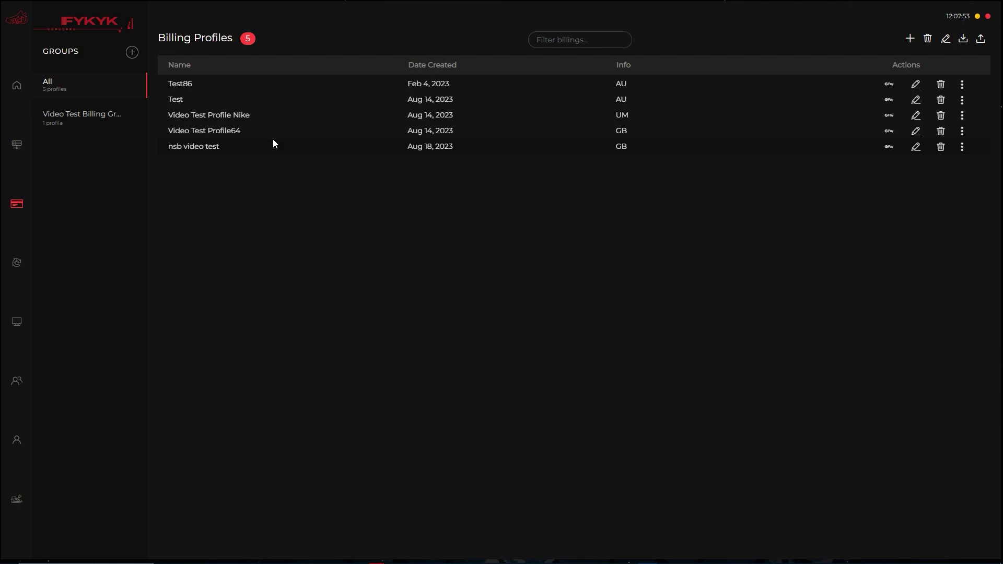
Begin a new billing group, then cancel it without choosing profiles.
{"action": "left_click", "coordinate": [132, 53]}
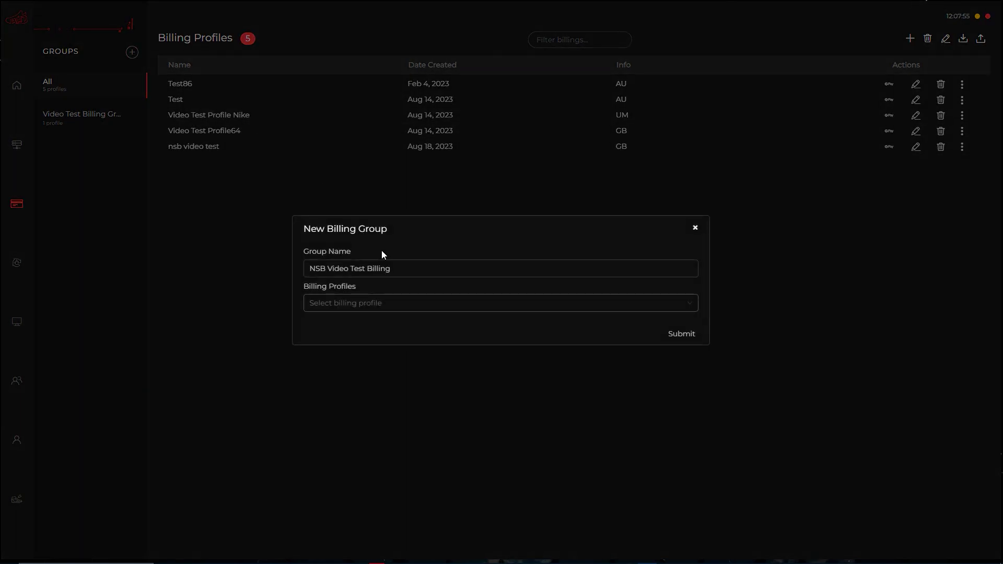
{"action": "left_click", "coordinate": [389, 307]}
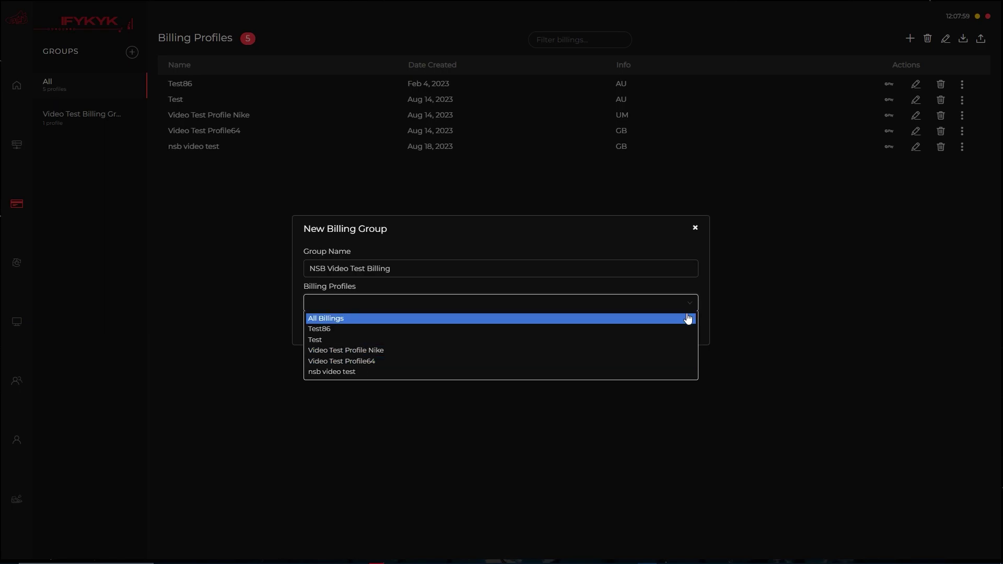
{"action": "left_click", "coordinate": [697, 230]}
{"action": "left_click", "coordinate": [696, 230]}
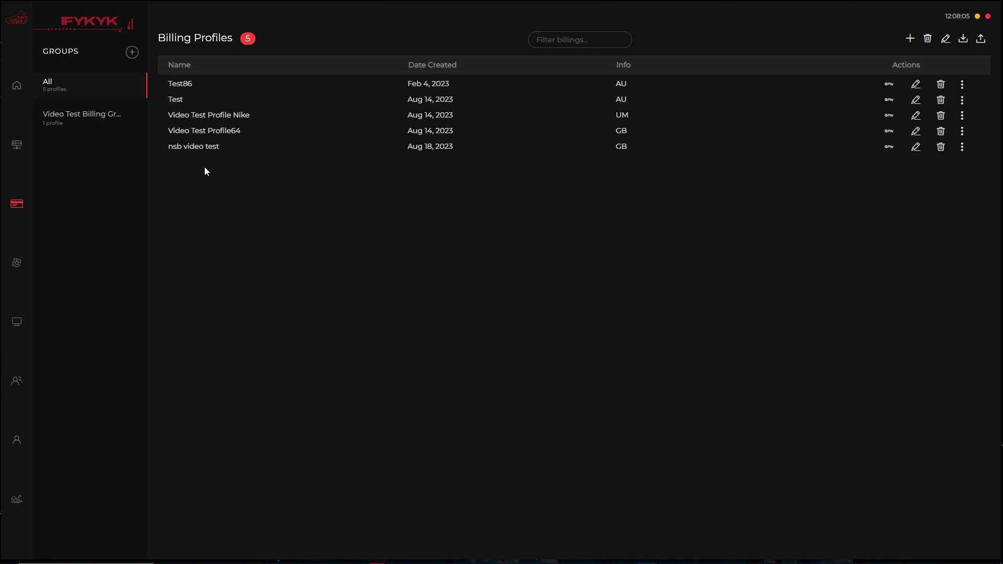
Group Video Test Profile64 and nsb video test into the NSB Video Test Billing group.
{"action": "left_click", "coordinate": [214, 149]}
{"action": "left_click", "coordinate": [224, 131]}
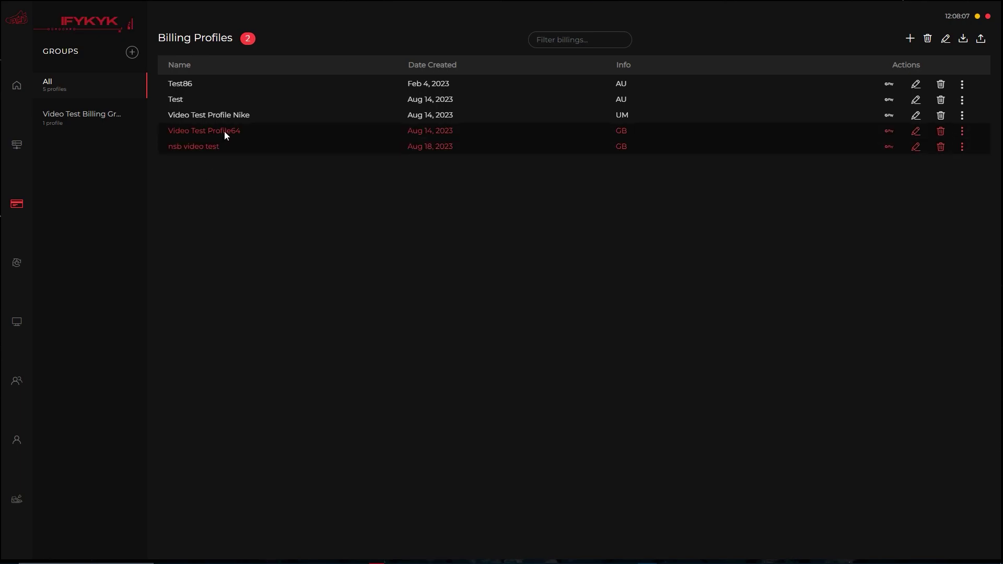
{"action": "left_click", "coordinate": [131, 53]}
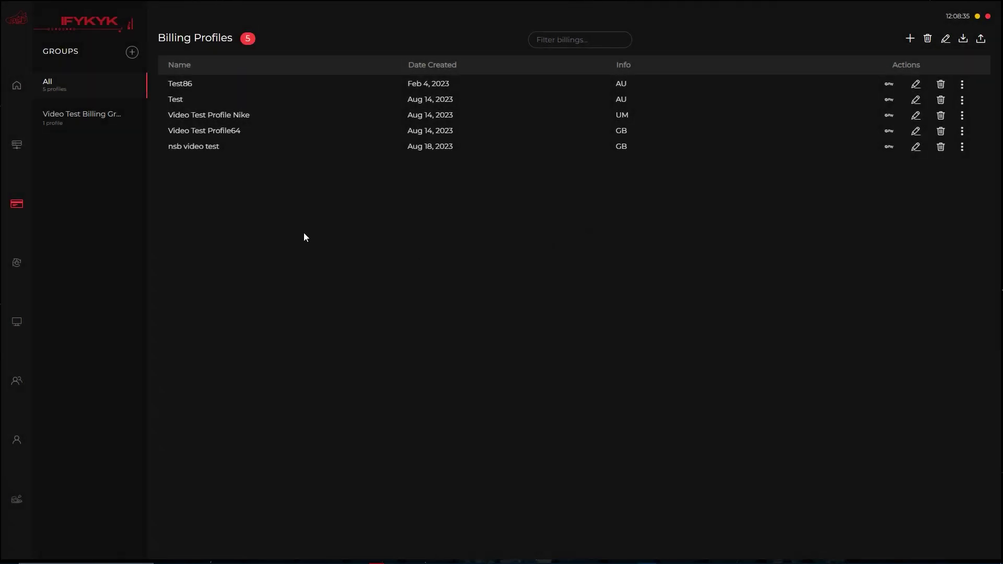
{"action": "left_click", "coordinate": [247, 129]}
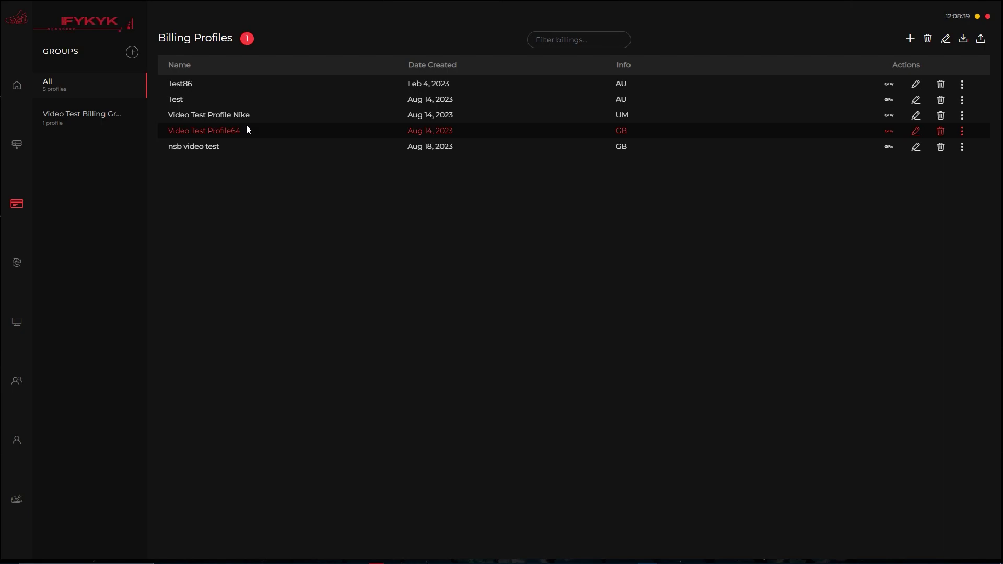
{"action": "left_click", "coordinate": [241, 148], "text": "ctrl"}
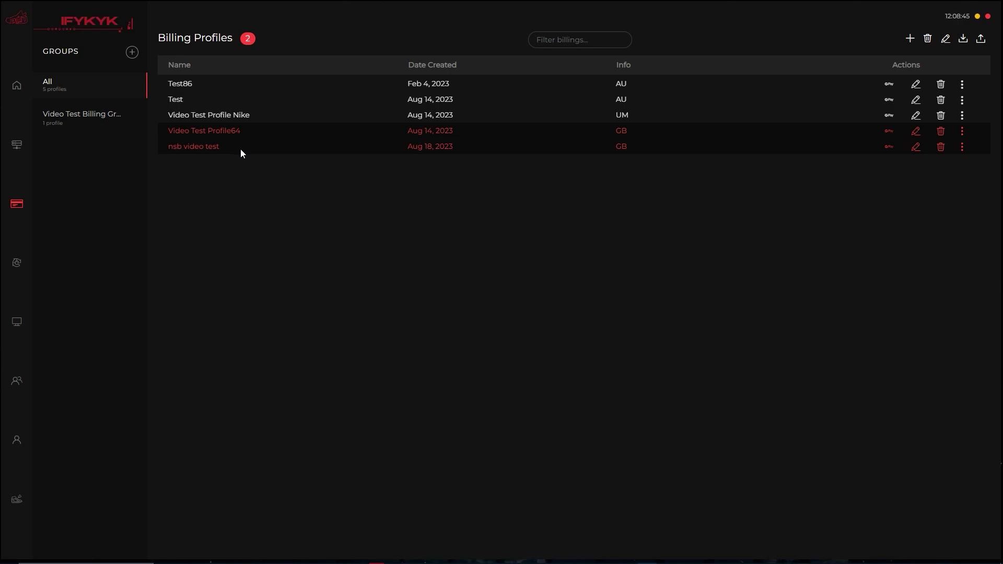
{"action": "left_click", "coordinate": [132, 51]}
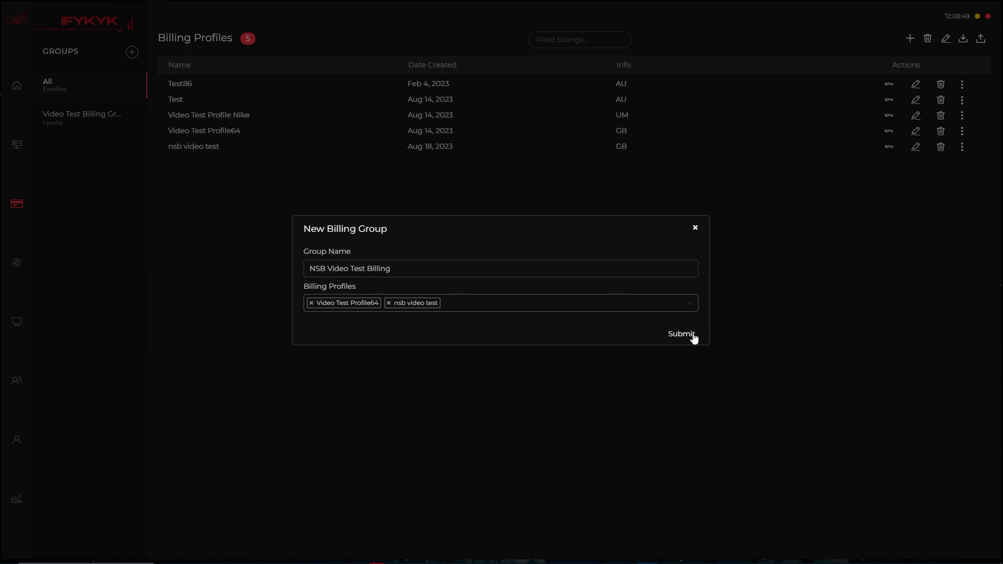
{"action": "left_click", "coordinate": [691, 337]}
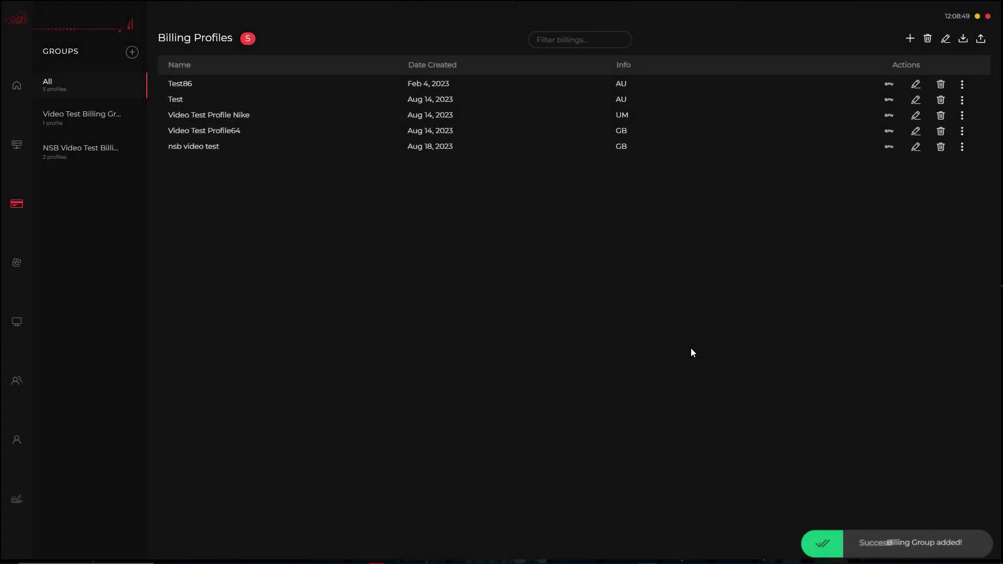
{"action": "left_click", "coordinate": [72, 158]}
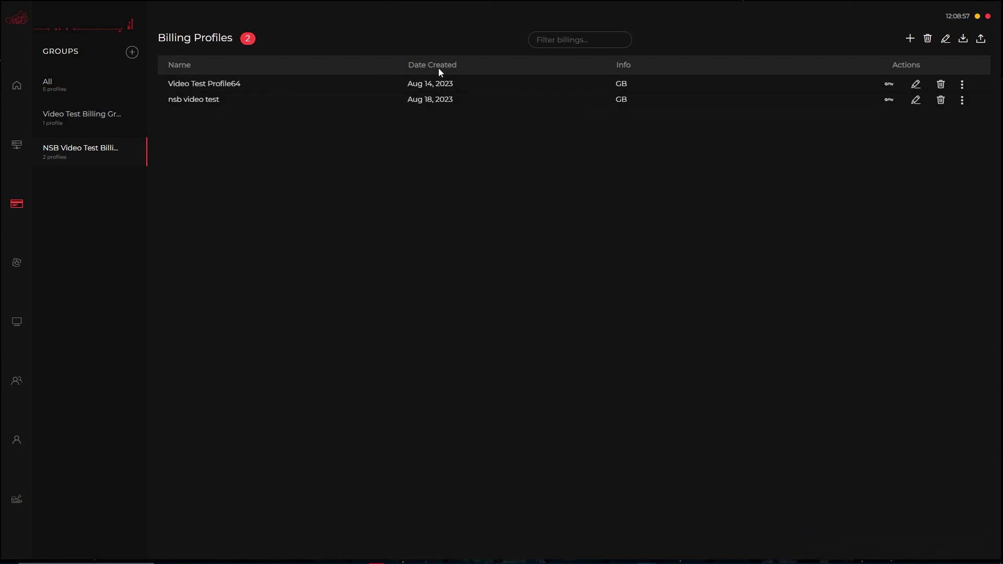
{"action": "left_click", "coordinate": [889, 100]}
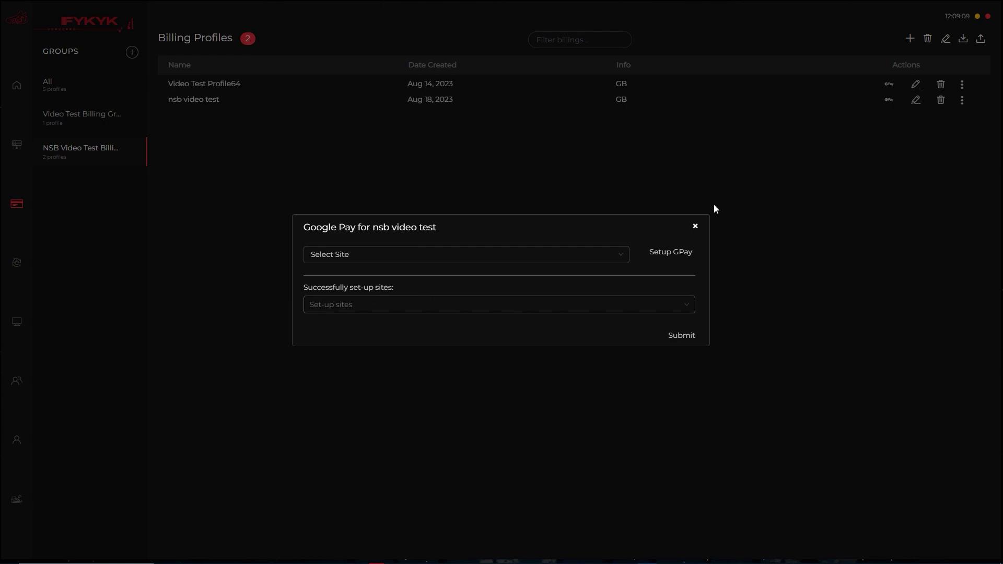
{"action": "left_click", "coordinate": [695, 226]}
{"action": "left_click", "coordinate": [916, 102]}
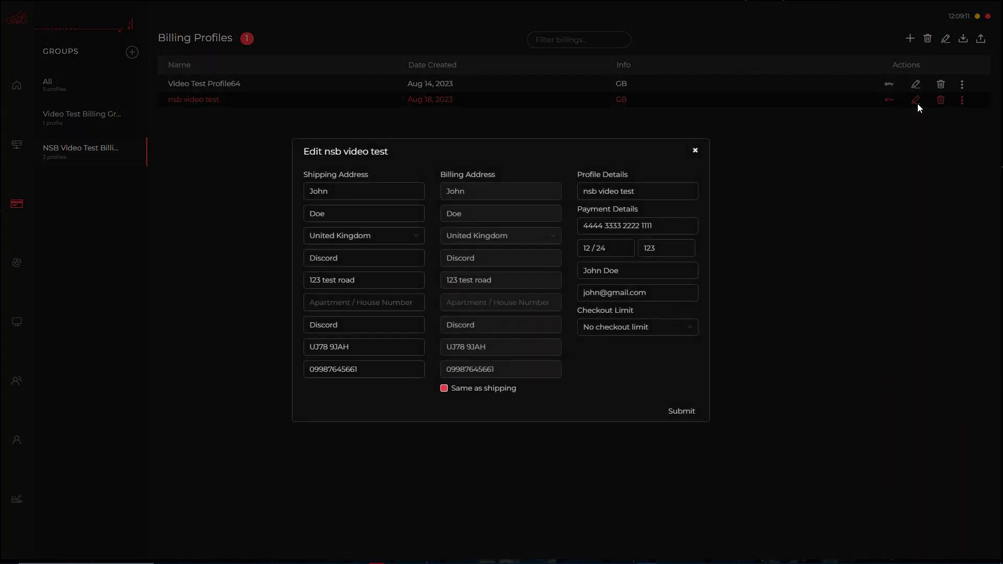
{"action": "left_click", "coordinate": [695, 151]}
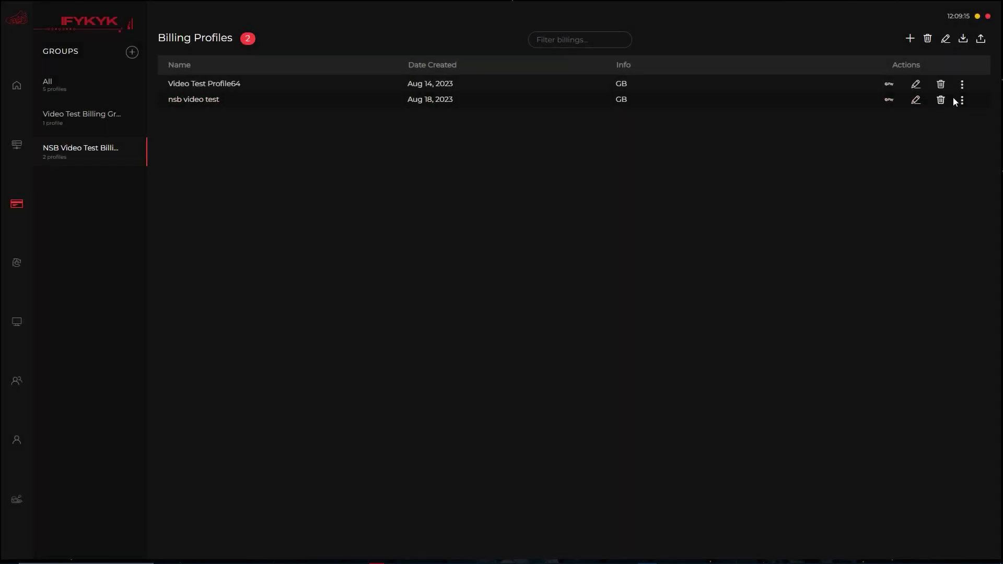
{"action": "left_click", "coordinate": [962, 100]}
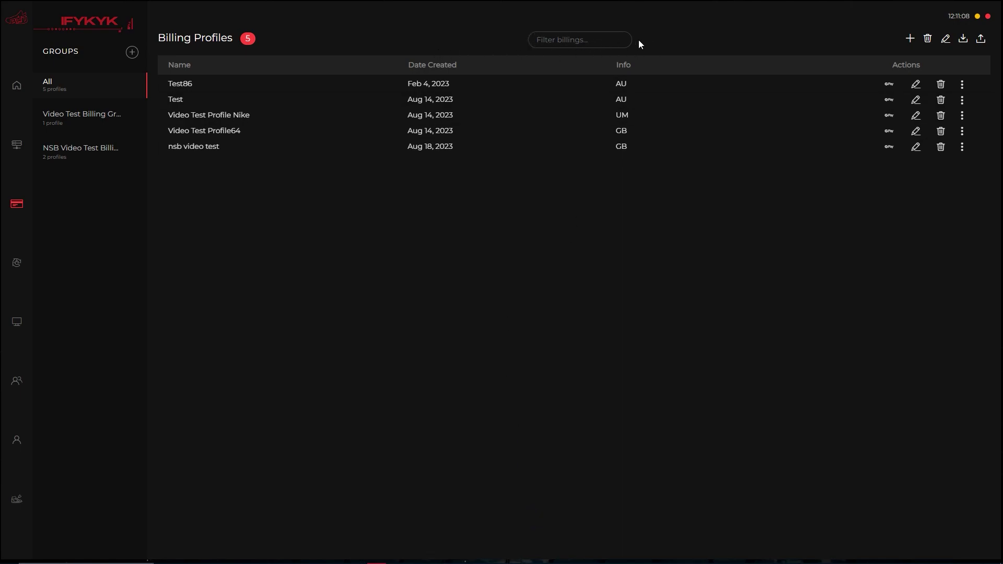
{"action": "left_click", "coordinate": [17, 152]}
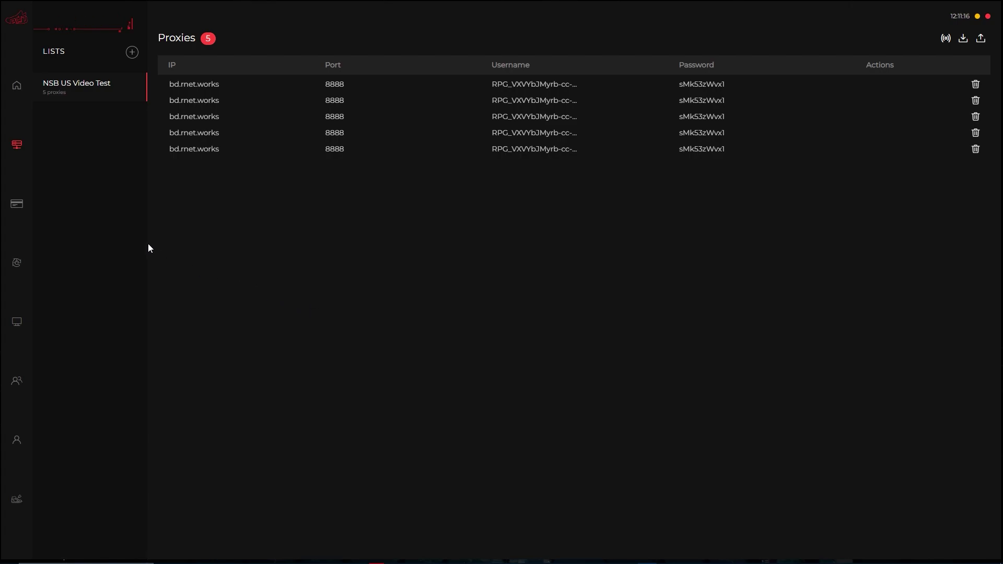
Create the 'Video Test NSB' proxy list from the five pasted proxies and reopen it.
{"action": "left_click", "coordinate": [132, 53]}
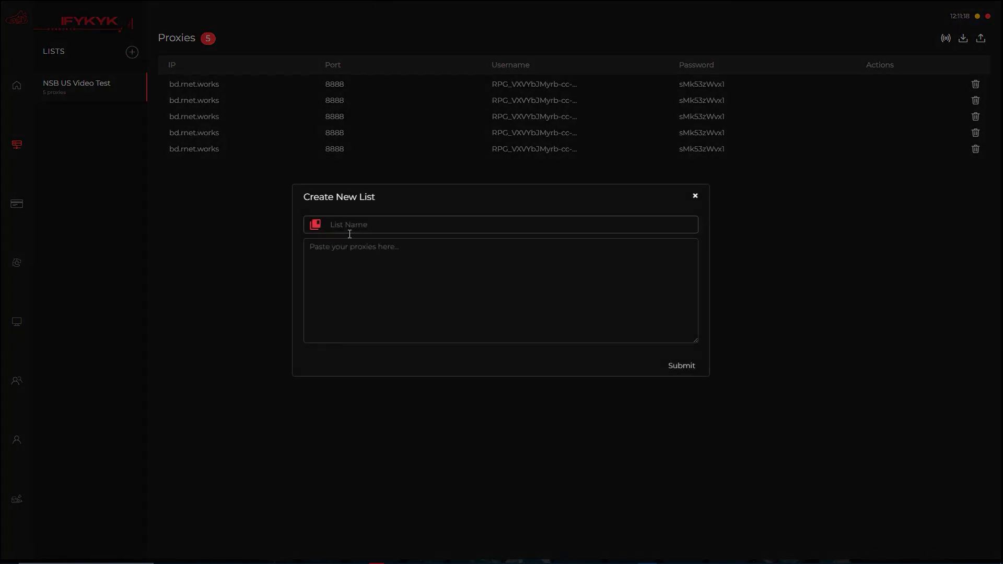
{"action": "type", "text": "Video Test NSB"}
{"action": "left_click", "coordinate": [419, 282]}
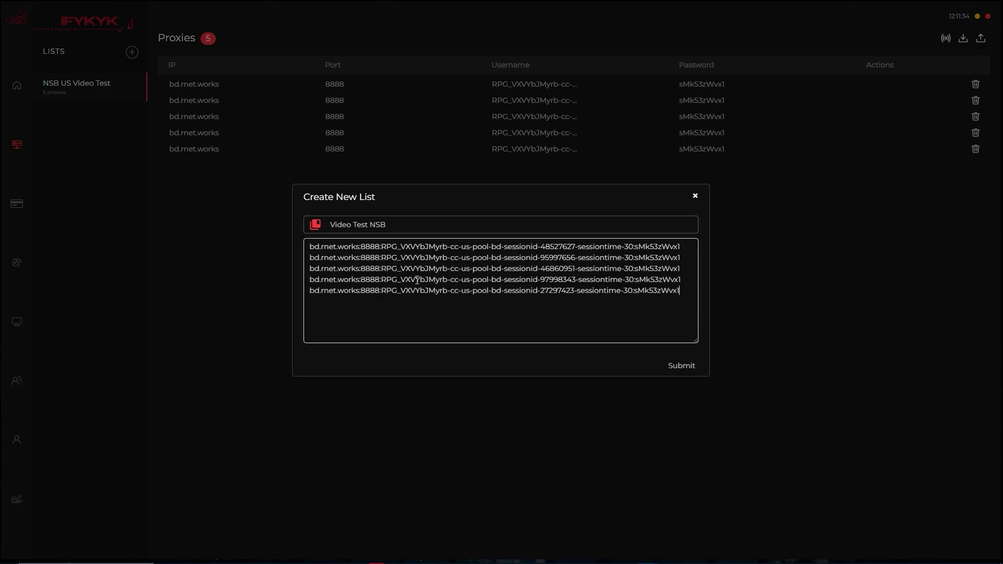
{"action": "left_click", "coordinate": [694, 369]}
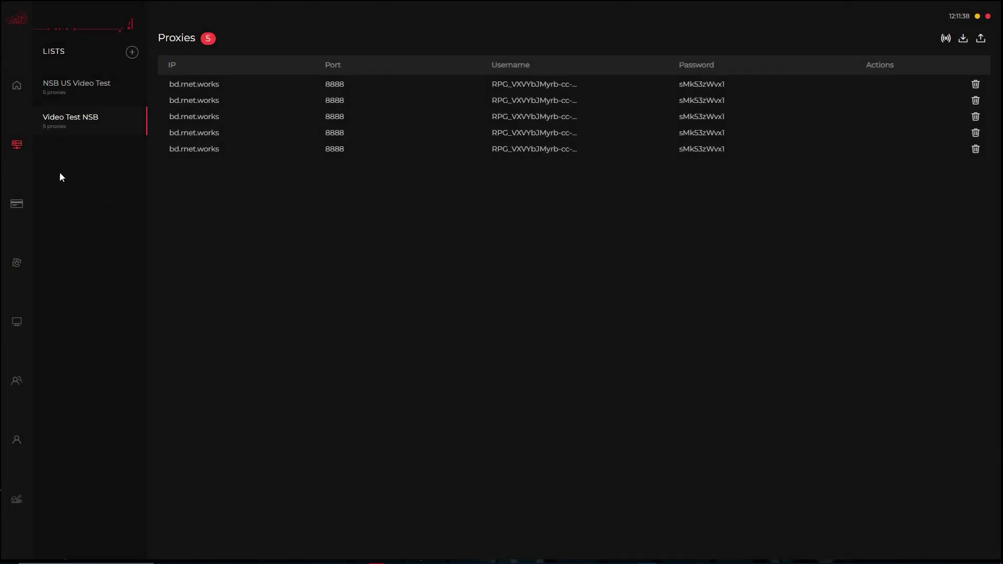
{"action": "left_click", "coordinate": [107, 93]}
{"action": "left_click", "coordinate": [81, 119]}
Test the Video Test NSB proxies against AdidasConfirmedUS.
{"action": "left_click", "coordinate": [946, 39]}
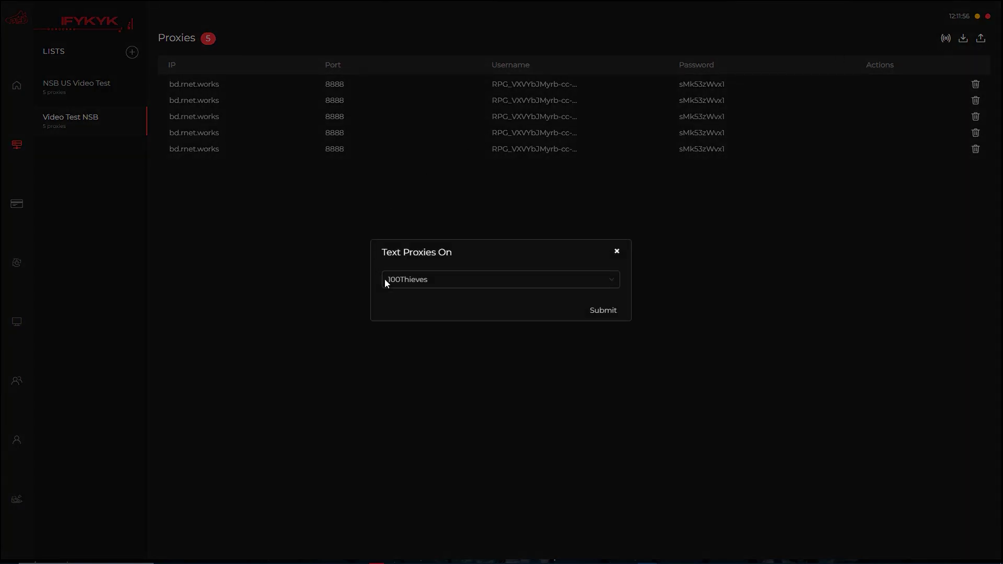
{"action": "left_click", "coordinate": [462, 280]}
{"action": "scroll", "coordinate": [506, 343], "scroll_direction": "down", "scroll_amount": 2}
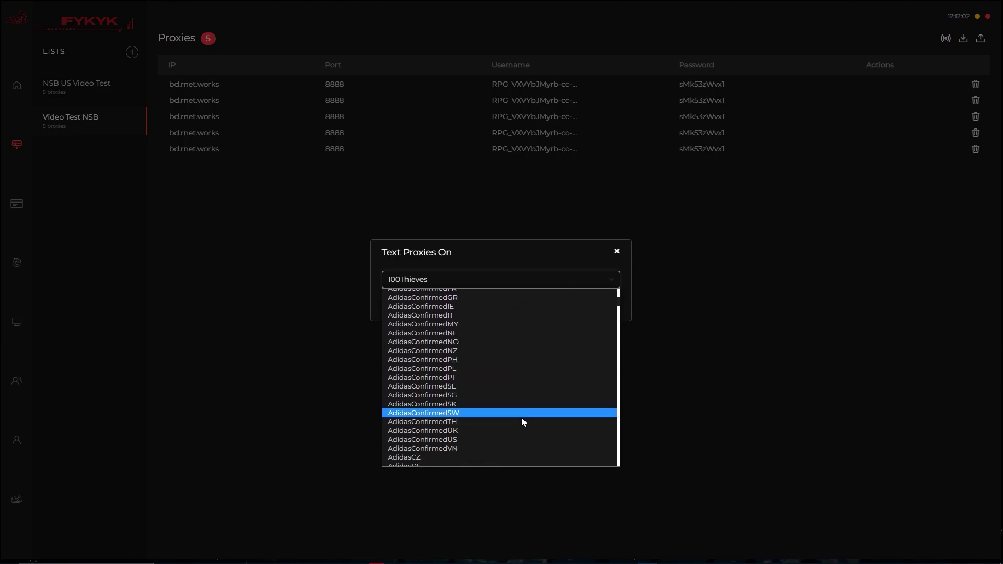
{"action": "key", "text": "Down"}
{"action": "key", "text": "Down"}
{"action": "key", "text": "Down"}
{"action": "key", "text": "Down"}
{"action": "key", "text": "Down"}
{"action": "key", "text": "Down"}
{"action": "key", "text": "Down"}
{"action": "key", "text": "Down"}
{"action": "key", "text": "Down"}
{"action": "key", "text": "Down"}
{"action": "key", "text": "Down"}
{"action": "key", "text": "Down"}
{"action": "key", "text": "Down"}
{"action": "key", "text": "Return"}
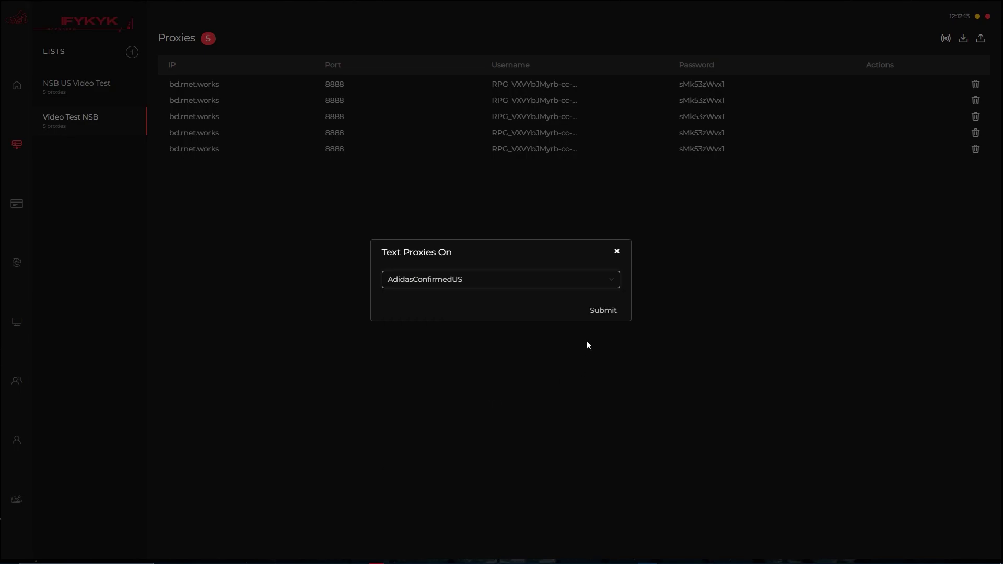
{"action": "left_click", "coordinate": [601, 314]}
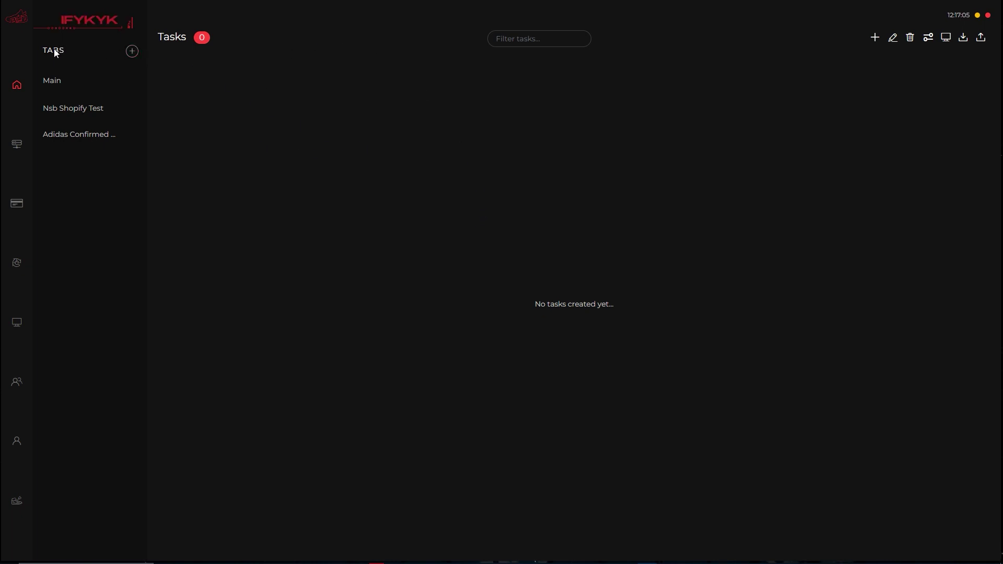
Add an 'NSB Video Test' task tab and begin a new task in it.
{"action": "left_click", "coordinate": [132, 52]}
{"action": "left_click", "coordinate": [336, 286]}
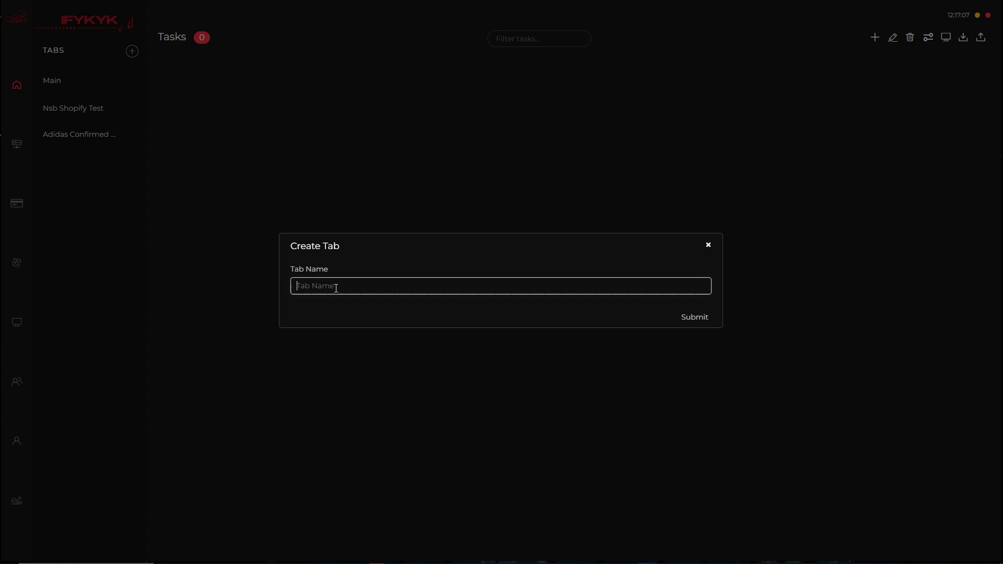
{"action": "type", "text": "NSB Video Test"}
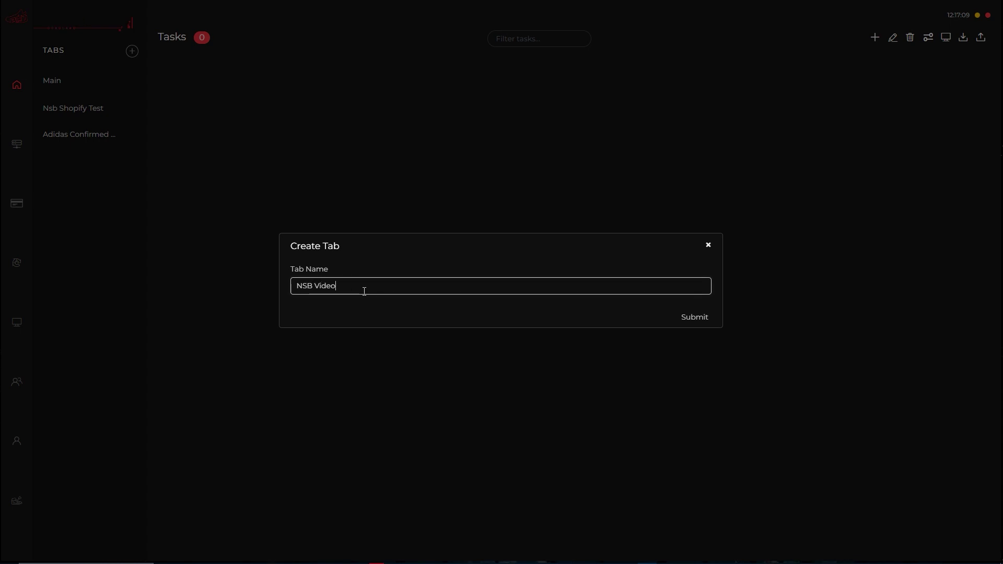
{"action": "left_click", "coordinate": [685, 317]}
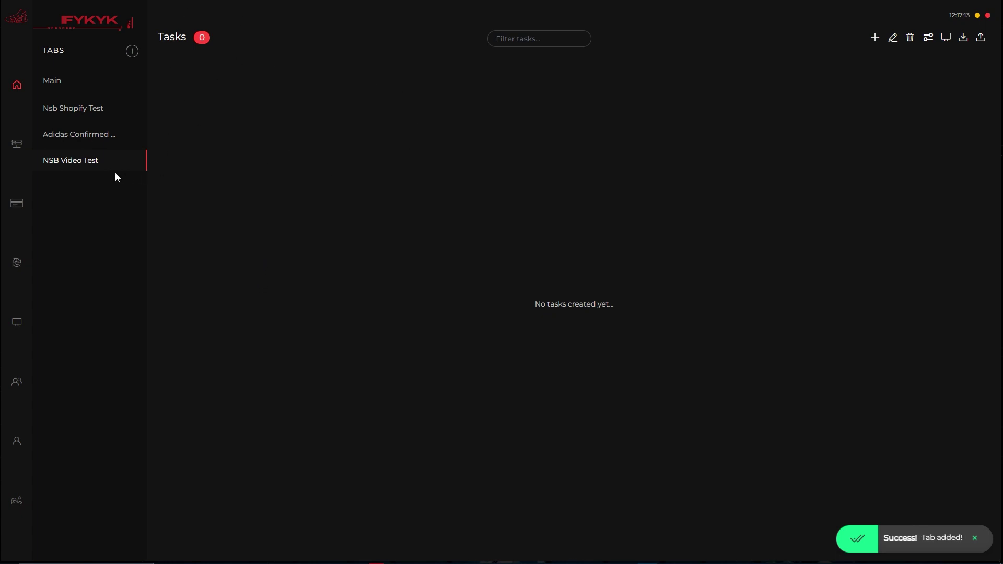
{"action": "left_click", "coordinate": [874, 37]}
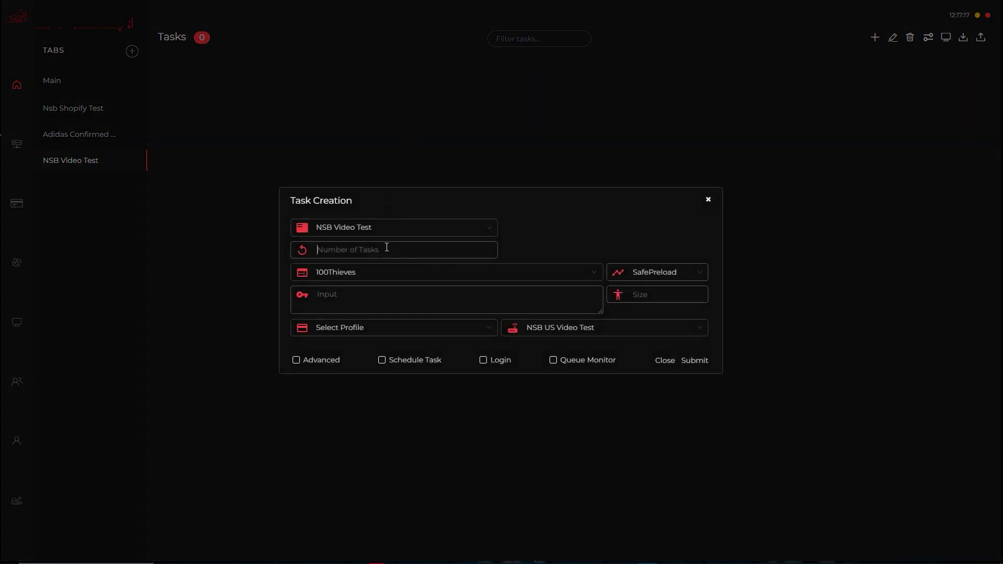
Set Number of Tasks to 1 and pick 100Thieves as the store by searching '100th'.
{"action": "left_click", "coordinate": [389, 246]}
{"action": "type", "text": "1"}
{"action": "left_click", "coordinate": [387, 272]}
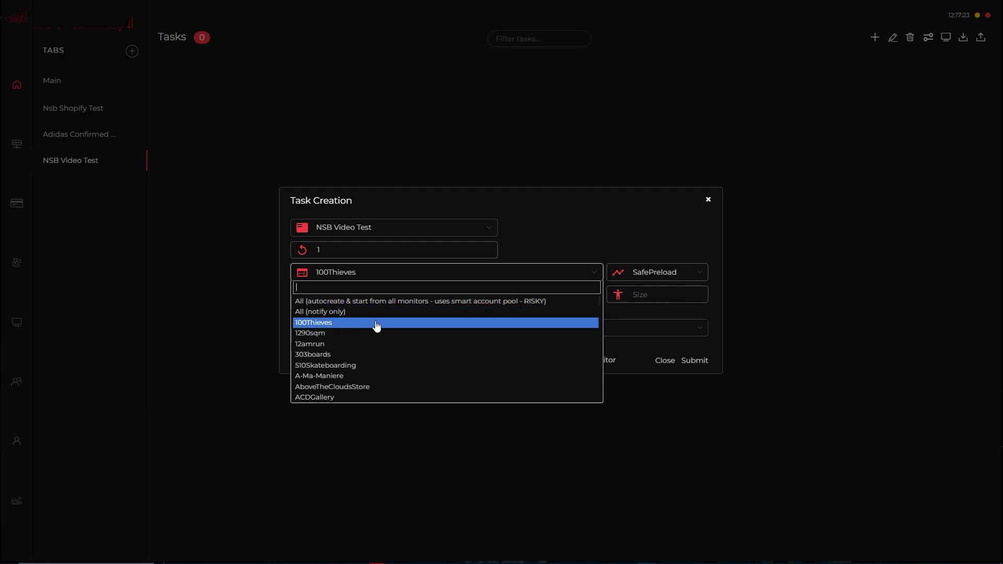
{"action": "scroll", "coordinate": [402, 349], "scroll_direction": "down", "scroll_amount": 15}
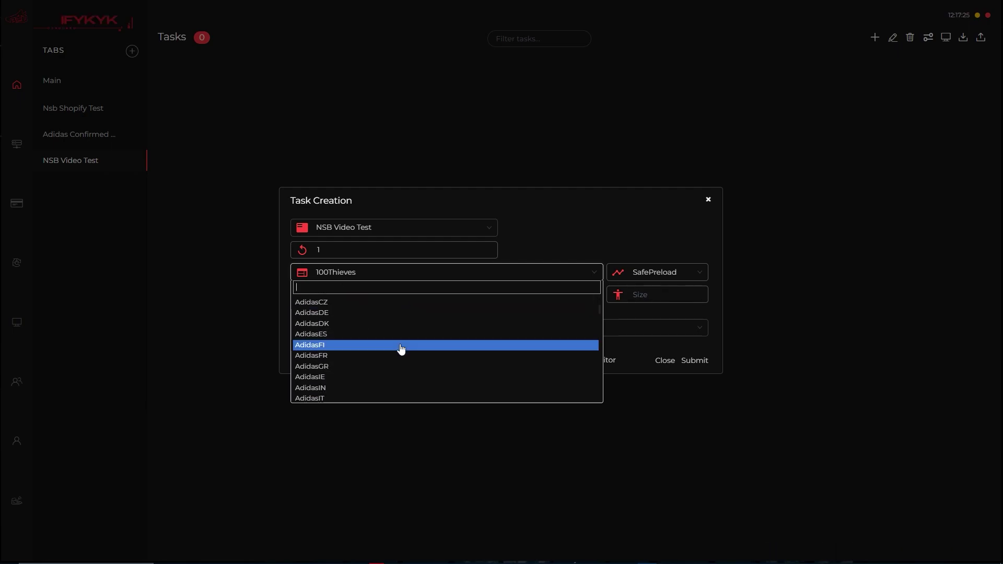
{"action": "left_click", "coordinate": [616, 203]}
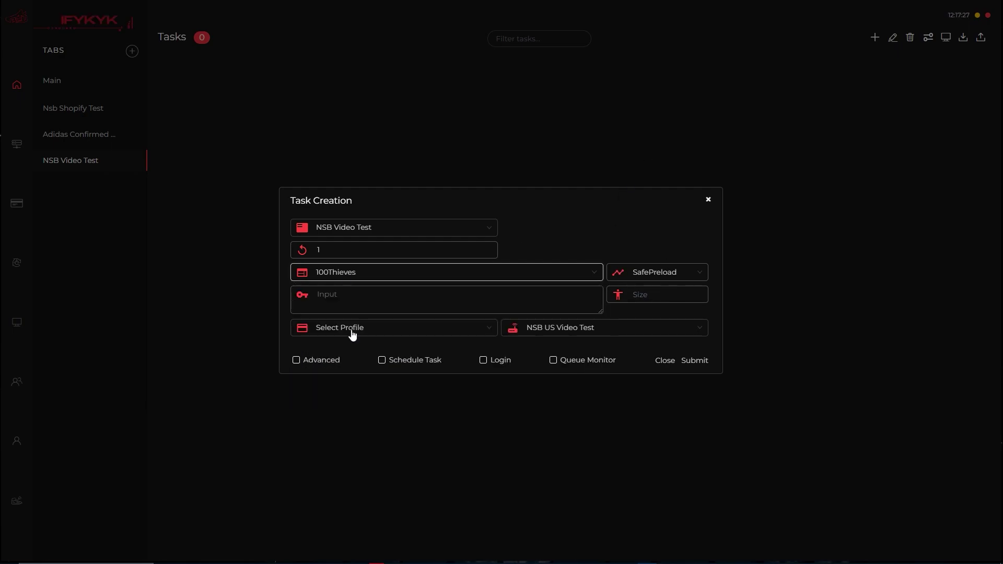
{"action": "left_click", "coordinate": [354, 273]}
{"action": "scroll", "coordinate": [353, 365], "scroll_direction": "down", "scroll_amount": 10}
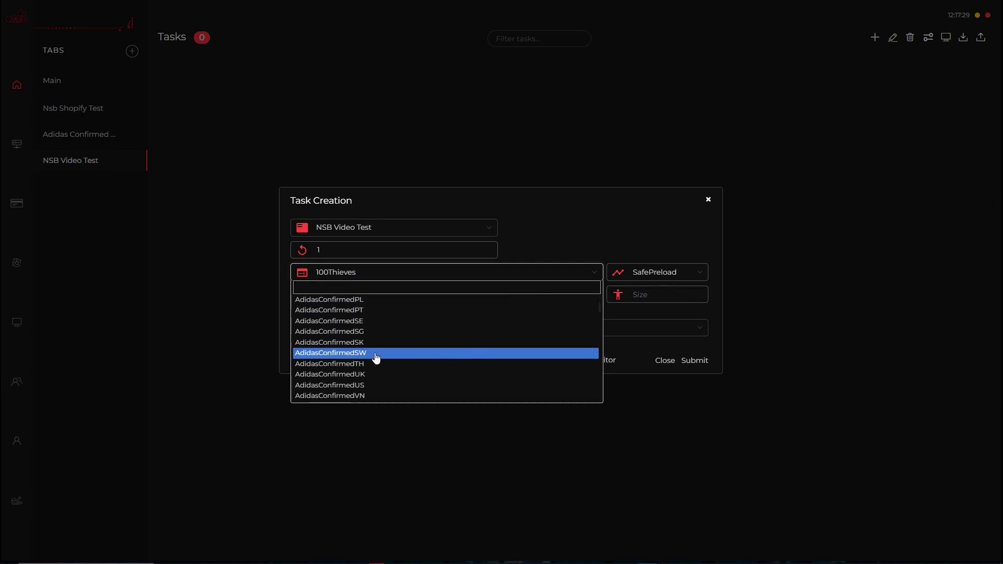
{"action": "left_click", "coordinate": [378, 344]}
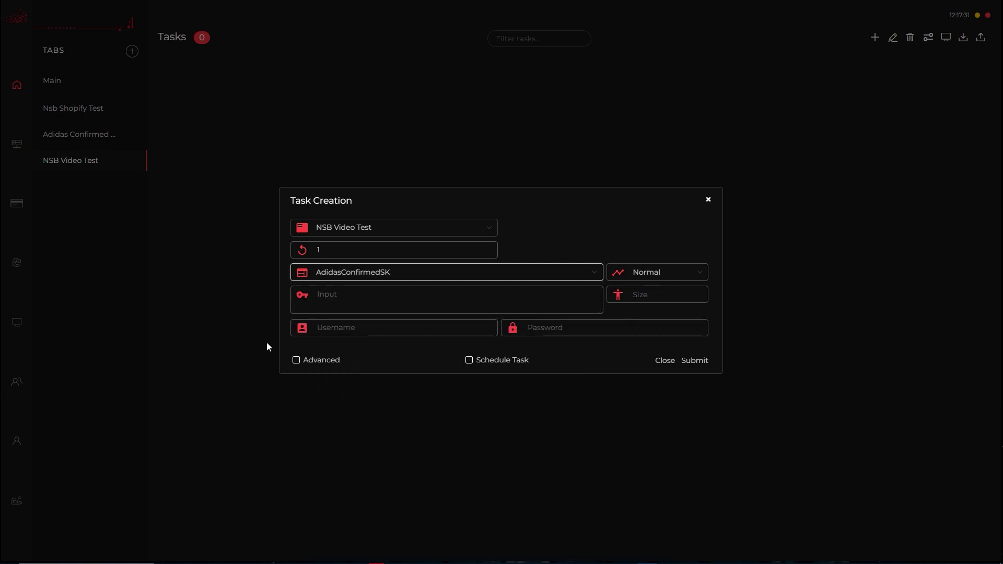
{"action": "left_click", "coordinate": [593, 274]}
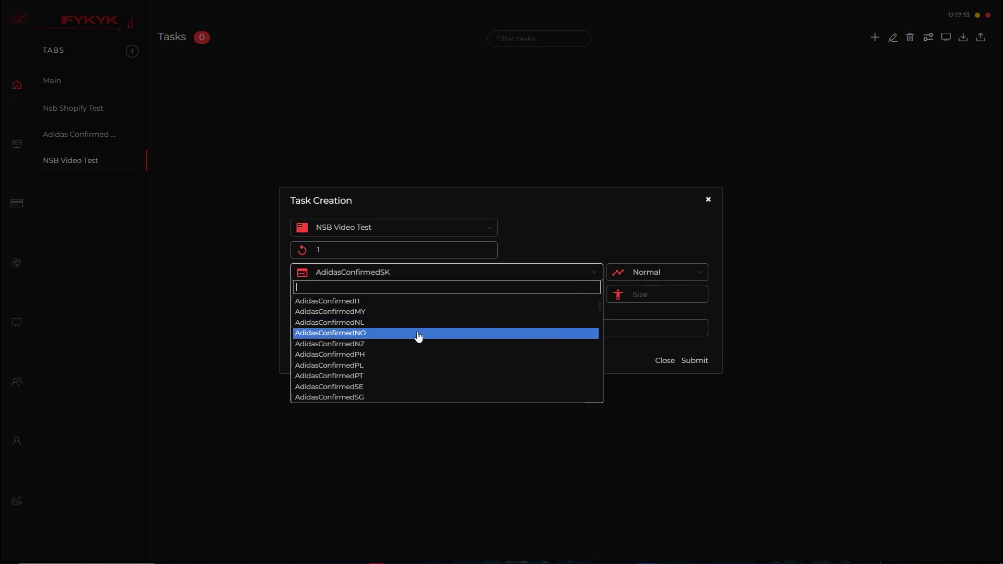
{"action": "type", "text": "100th"}
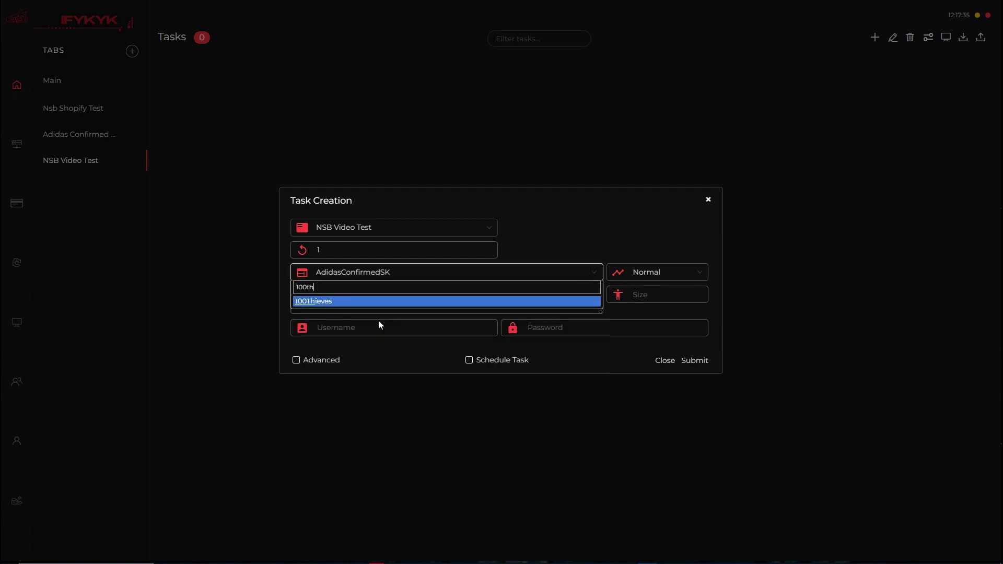
{"action": "key", "text": "Return"}
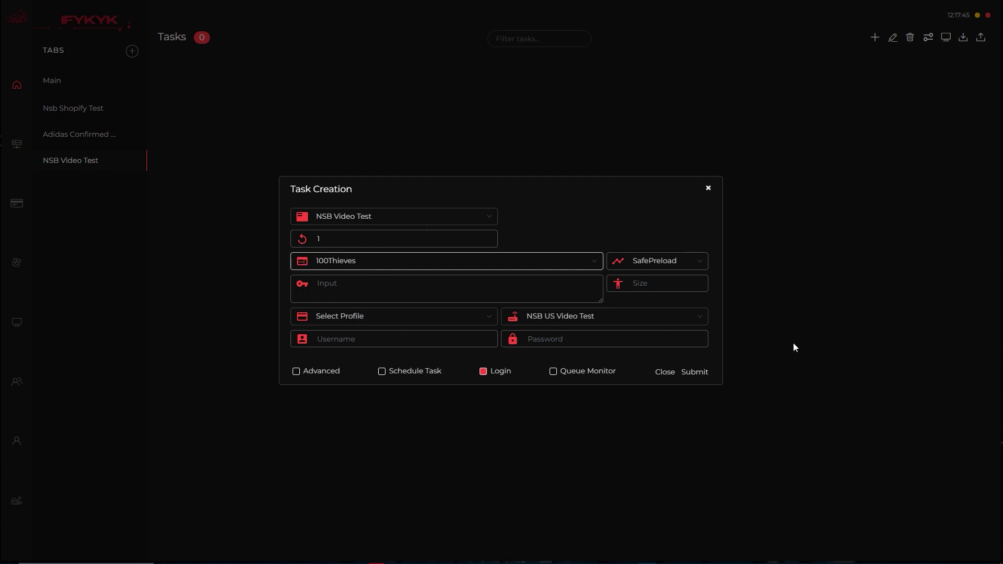
Paste the 100Thieves glacial jersey product URL and set size M.
{"action": "left_click", "coordinate": [654, 261]}
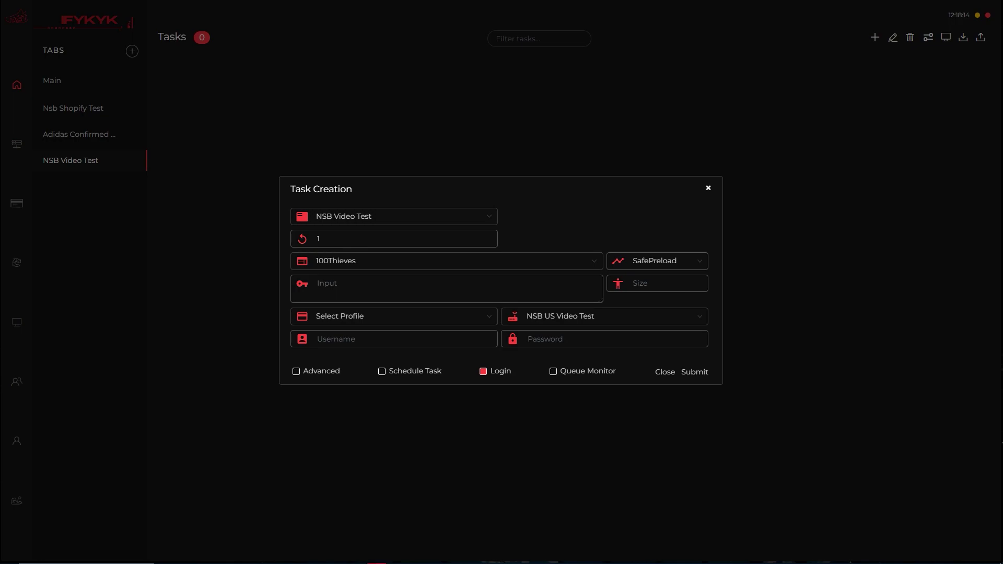
{"action": "left_click", "coordinate": [376, 289]}
{"action": "type", "text": "https://100thieves.com/products/2023-glacial-jersey-1"}
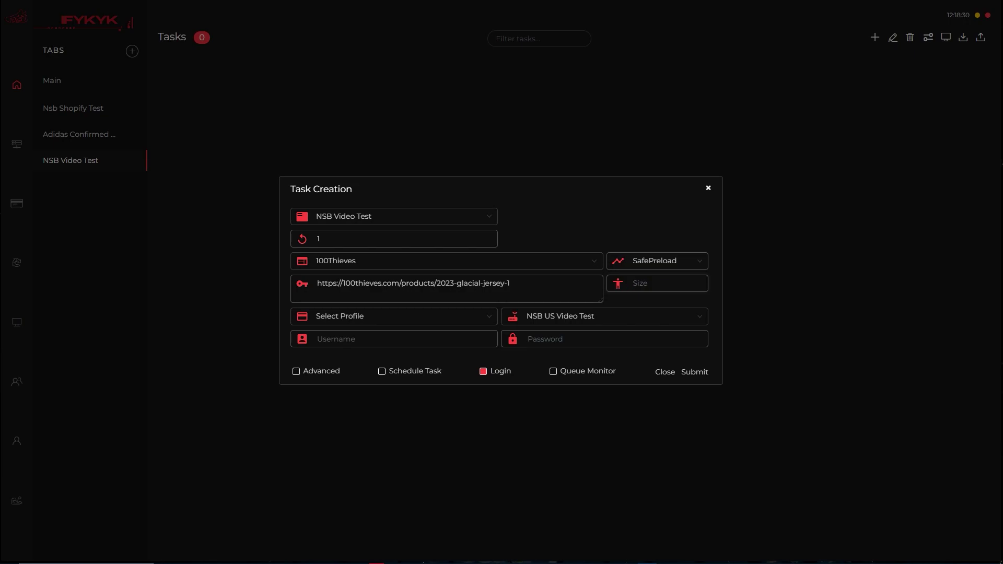
{"action": "left_click", "coordinate": [610, 282]}
{"action": "type", "text": "M"}
Bill the task to Test86, use No Proxy, and untick Login.
{"action": "left_click", "coordinate": [408, 316]}
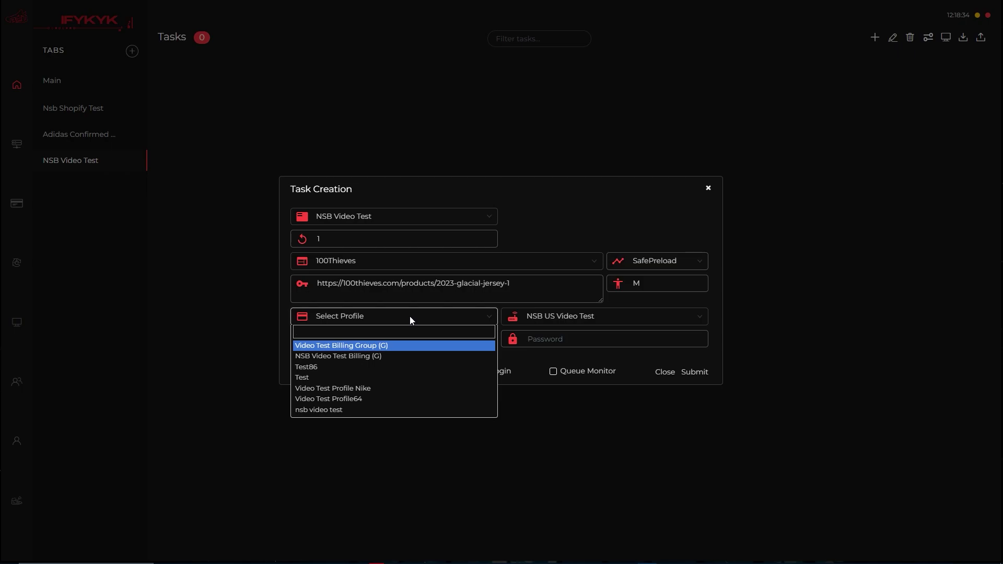
{"action": "left_click", "coordinate": [327, 369]}
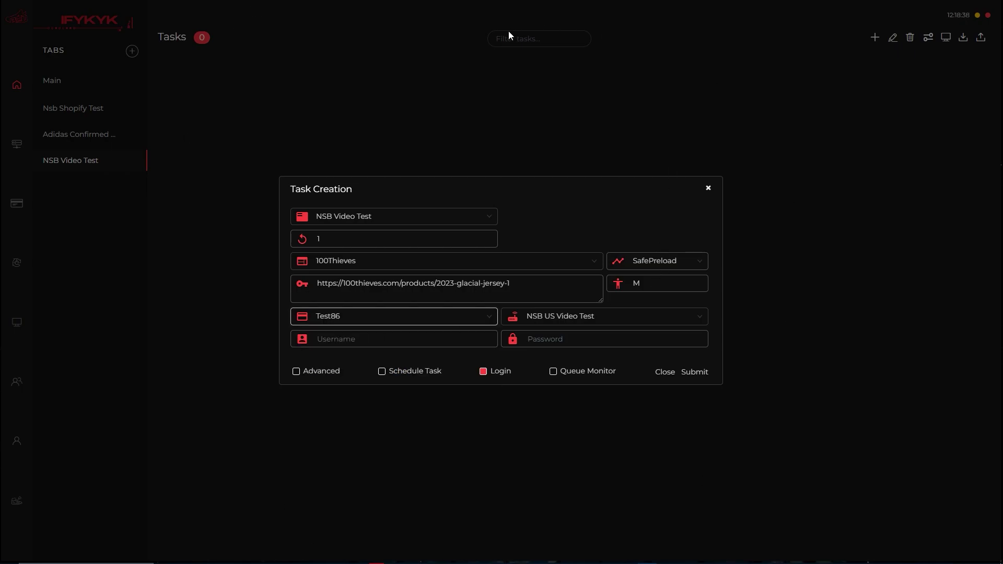
{"action": "left_click", "coordinate": [557, 316]}
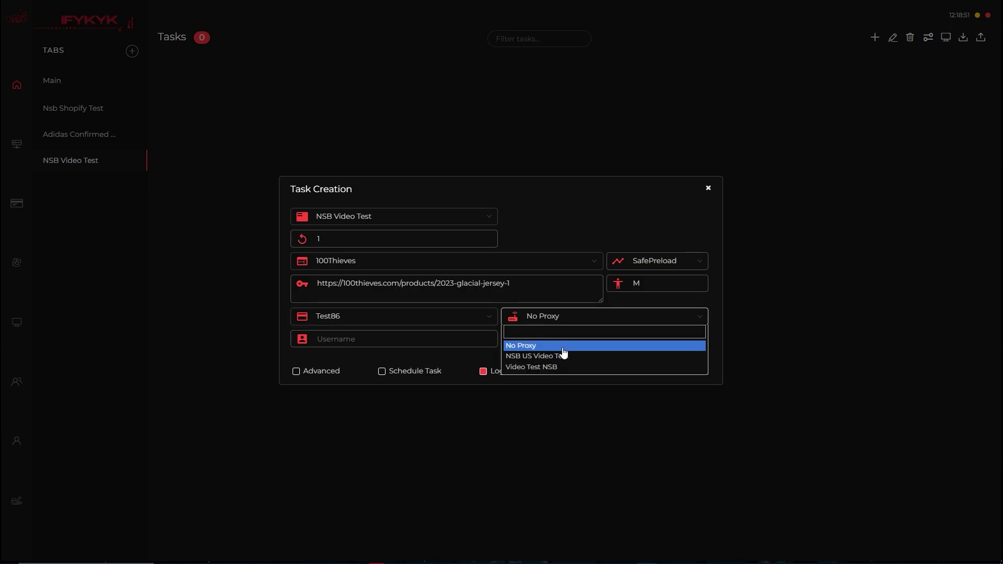
{"action": "left_click", "coordinate": [524, 347]}
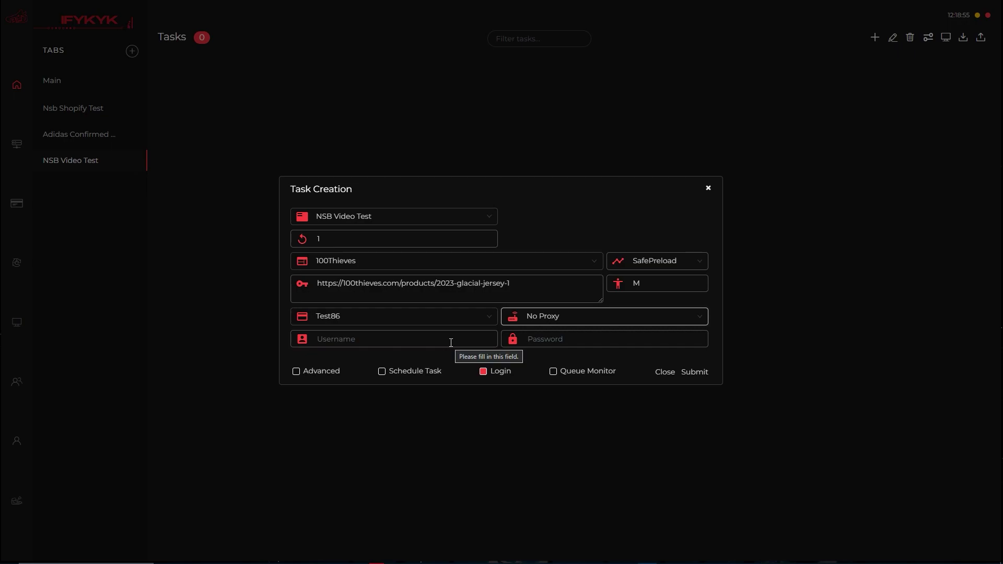
{"action": "left_click", "coordinate": [484, 371]}
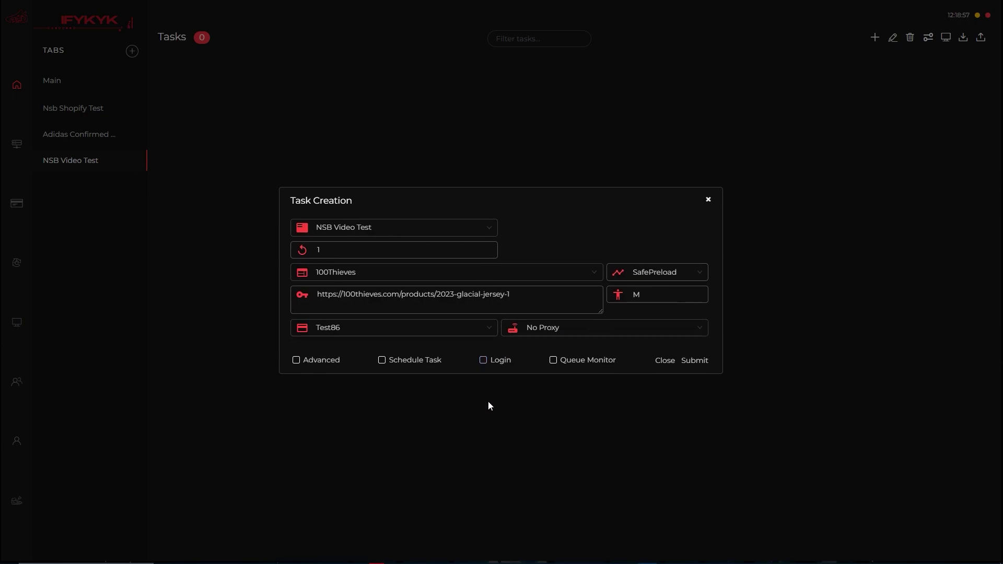
Leave Advanced and Schedule Task off and submit the task.
{"action": "left_click", "coordinate": [308, 363]}
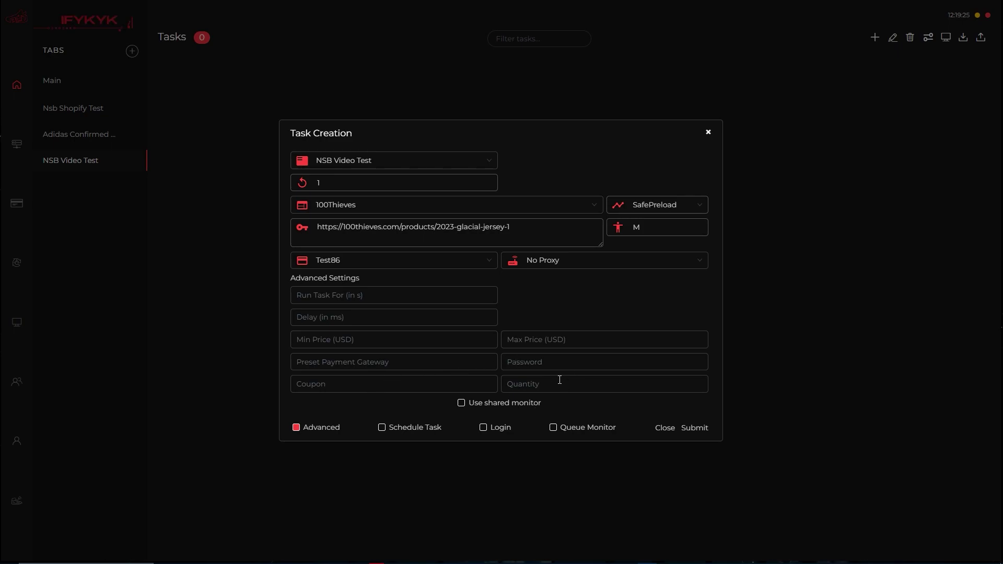
{"action": "left_click", "coordinate": [400, 430]}
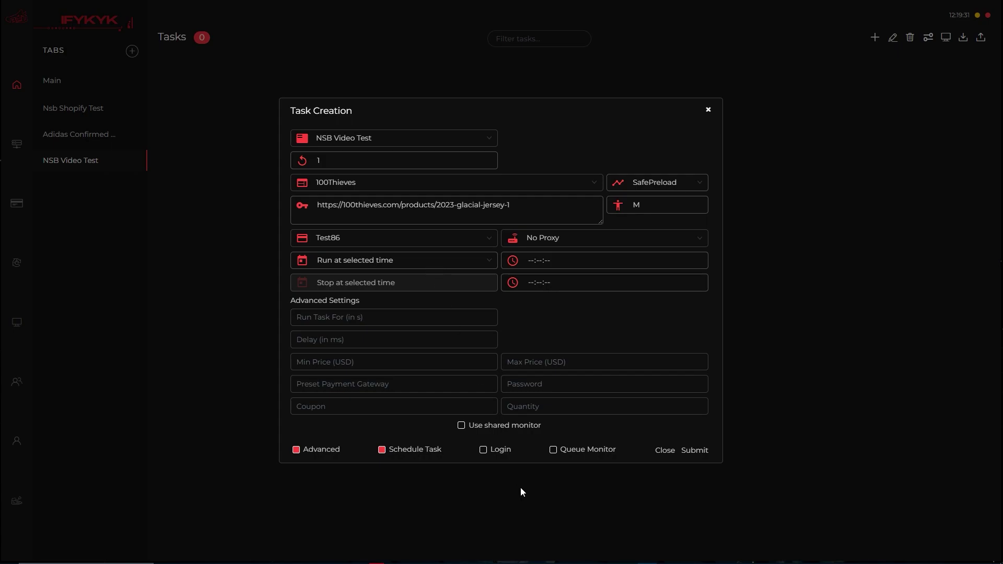
{"action": "left_click", "coordinate": [415, 450]}
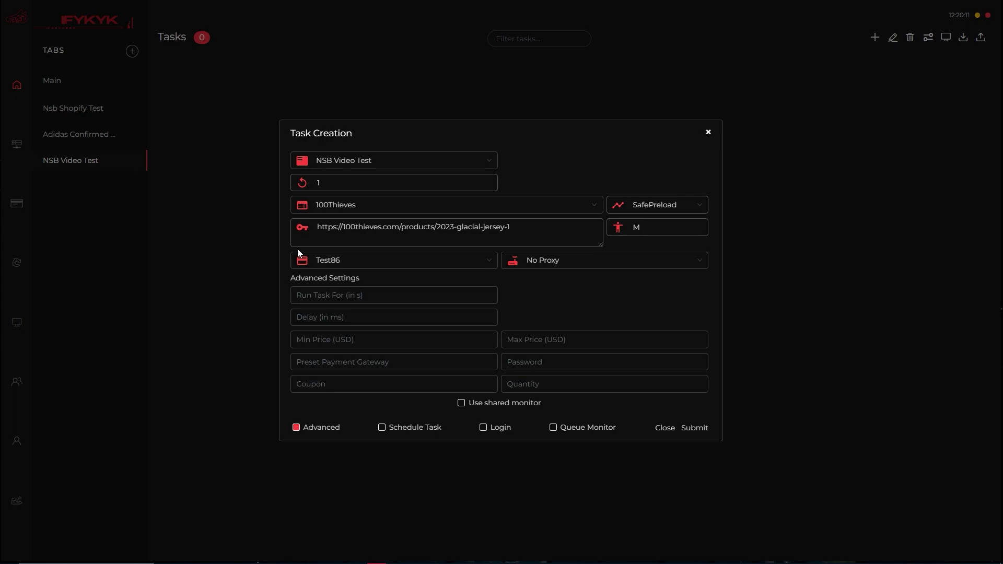
{"action": "left_click", "coordinate": [291, 427]}
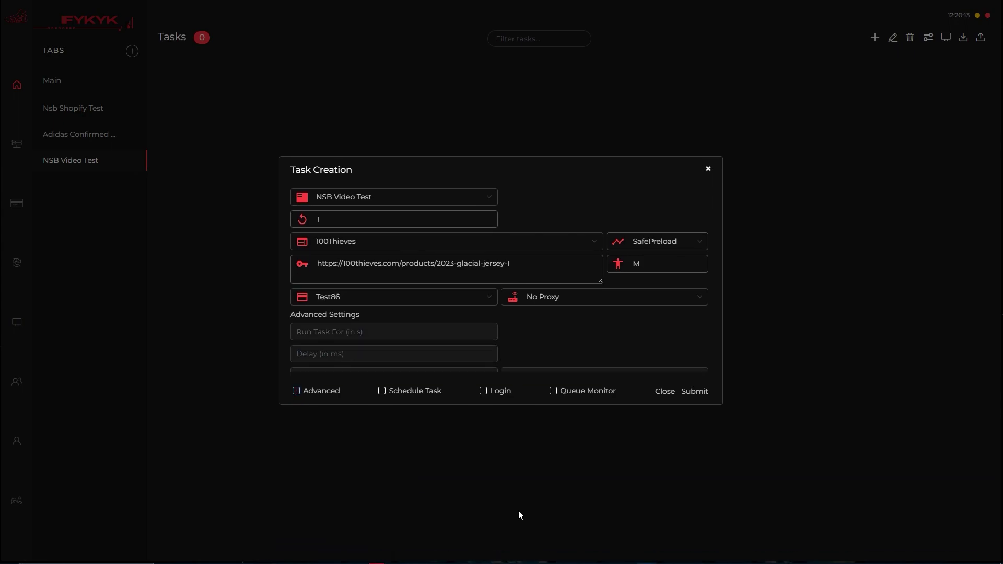
{"action": "left_click", "coordinate": [688, 362]}
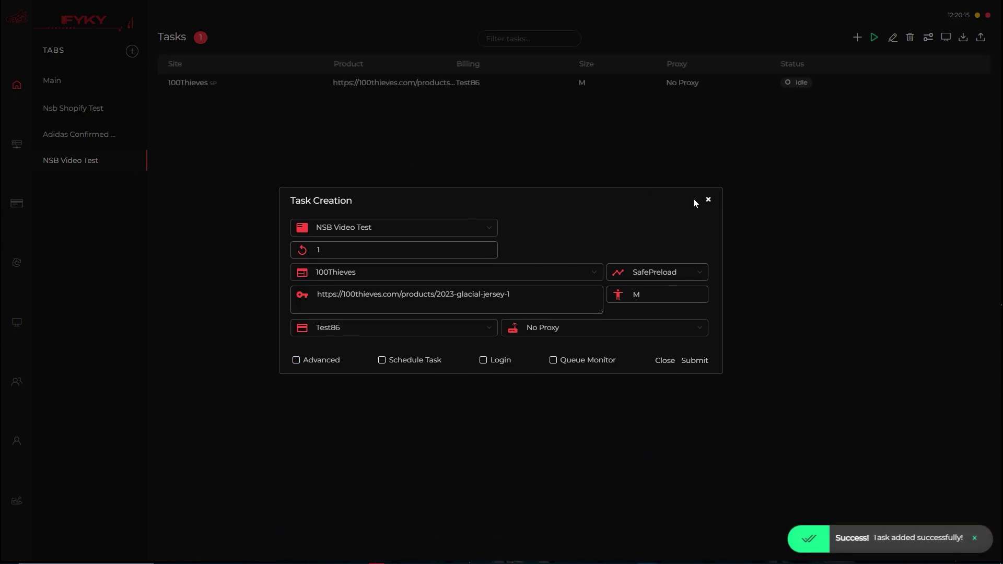
Close Task Creation and check the 100Thieves task's still-empty logs.
{"action": "left_click", "coordinate": [708, 200]}
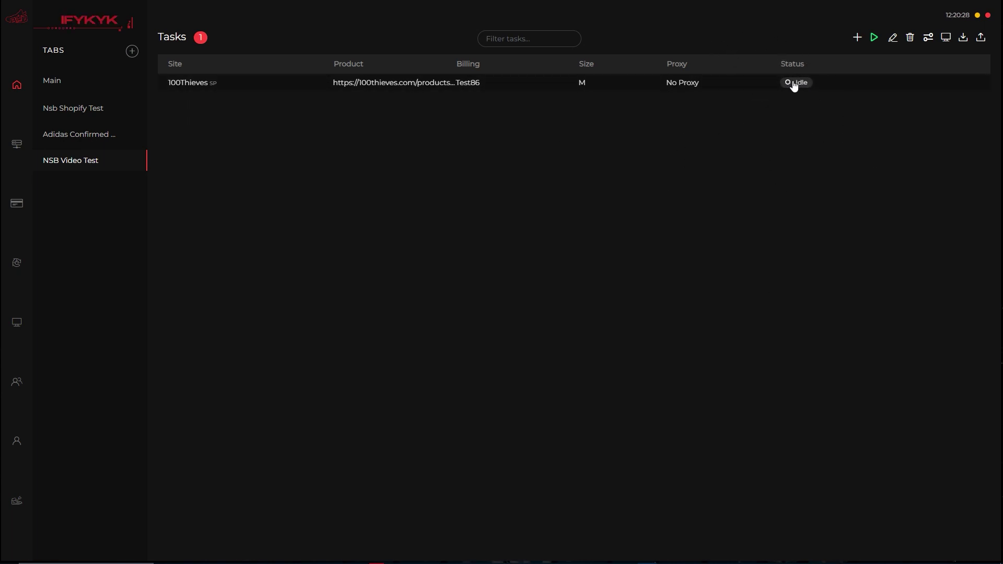
{"action": "right_click", "coordinate": [620, 84]}
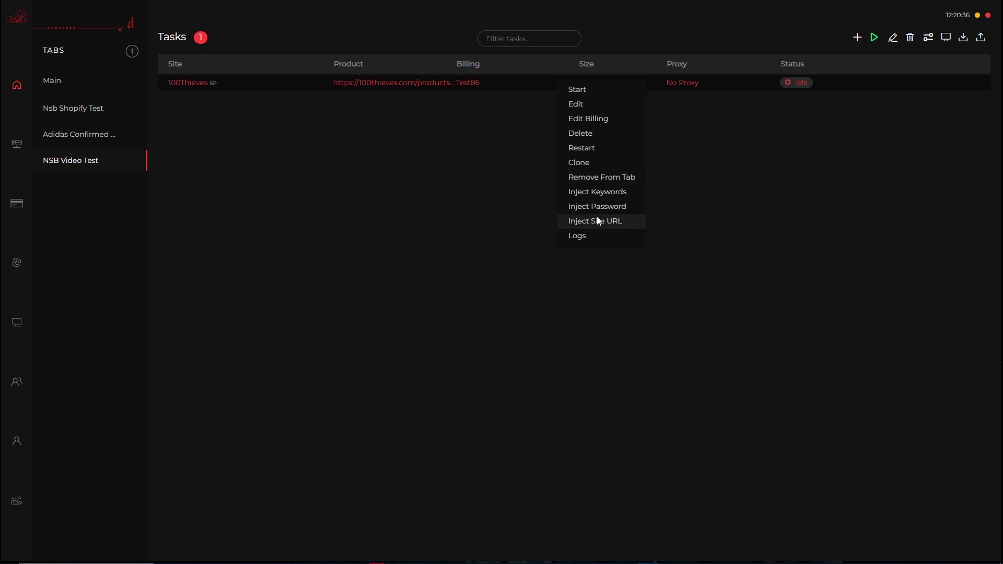
{"action": "left_click", "coordinate": [592, 235]}
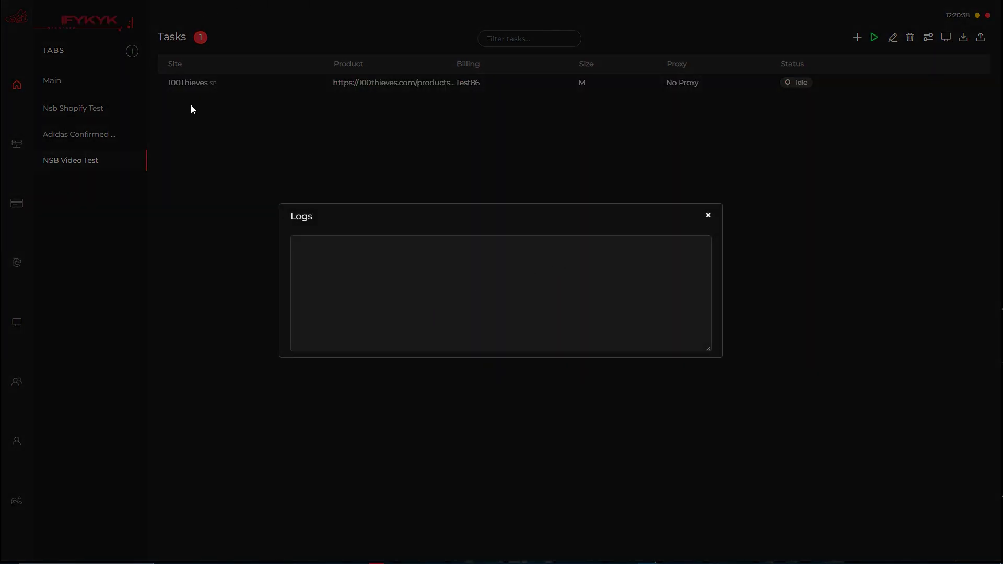
{"action": "left_click", "coordinate": [708, 215]}
Start the 100Thieves task and review its log output.
{"action": "left_click", "coordinate": [791, 84]}
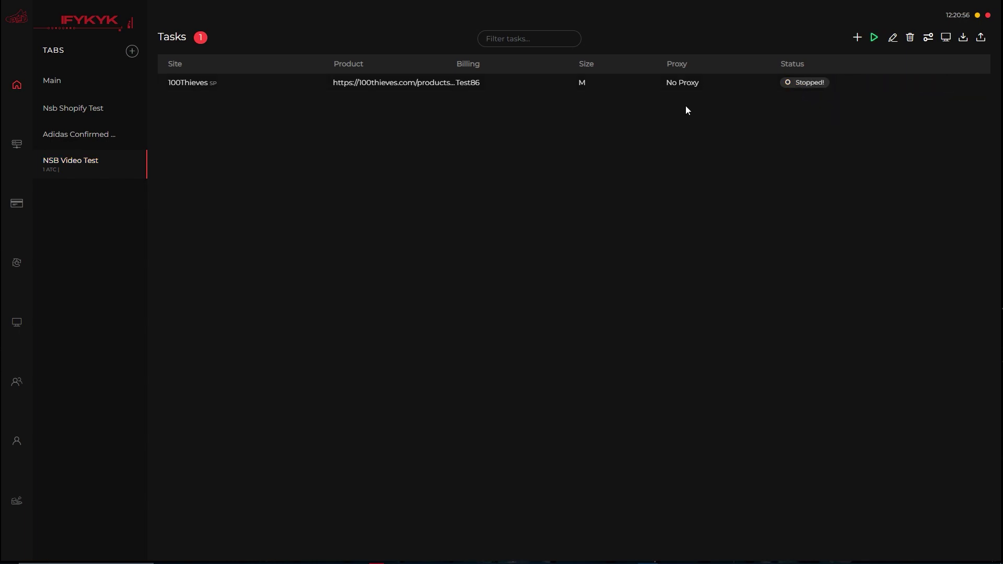
{"action": "right_click", "coordinate": [692, 87]}
{"action": "left_click", "coordinate": [674, 233]}
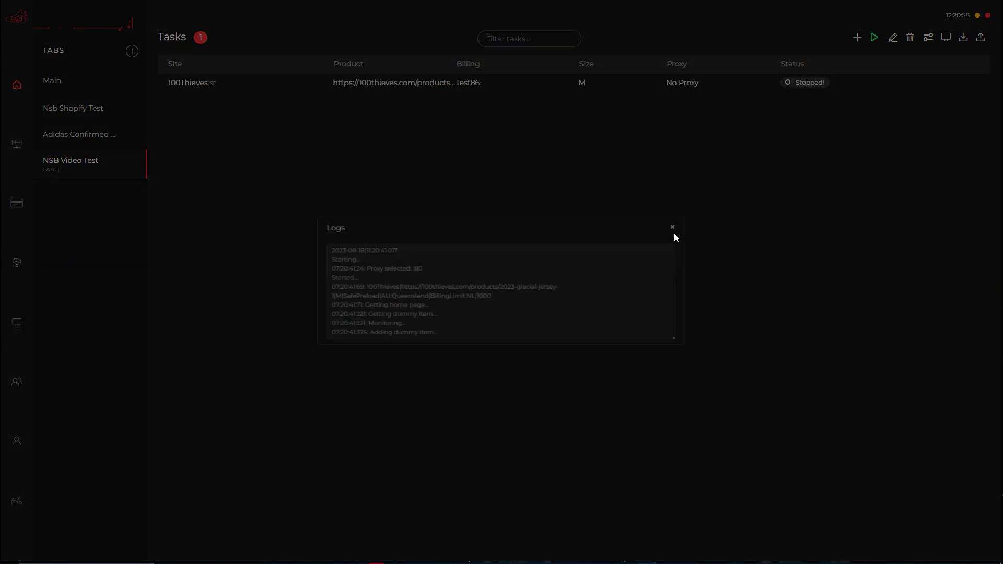
{"action": "scroll", "coordinate": [388, 241], "scroll_direction": "up", "scroll_amount": 10}
{"action": "scroll", "coordinate": [456, 271], "scroll_direction": "down", "scroll_amount": 2}
{"action": "scroll", "coordinate": [525, 291], "scroll_direction": "up", "scroll_amount": 3}
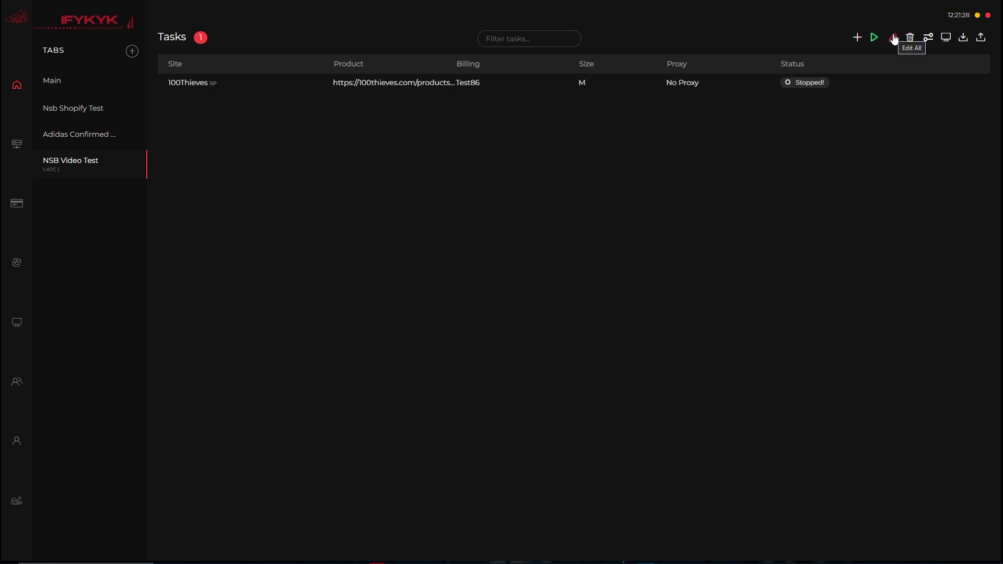
Open and then close the Edit All field list in the task toolbar.
{"action": "left_click", "coordinate": [928, 37]}
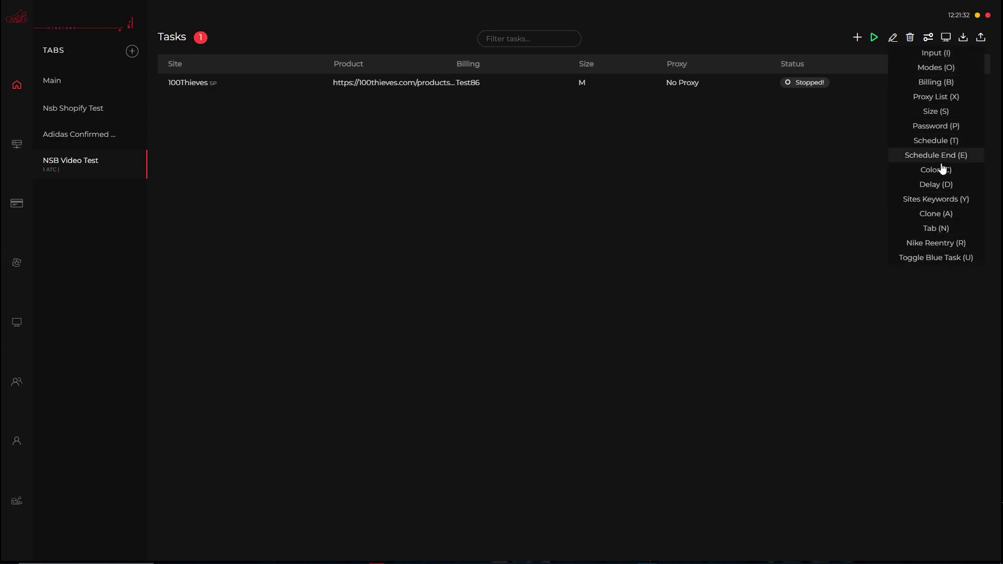
{"action": "left_click", "coordinate": [840, 154]}
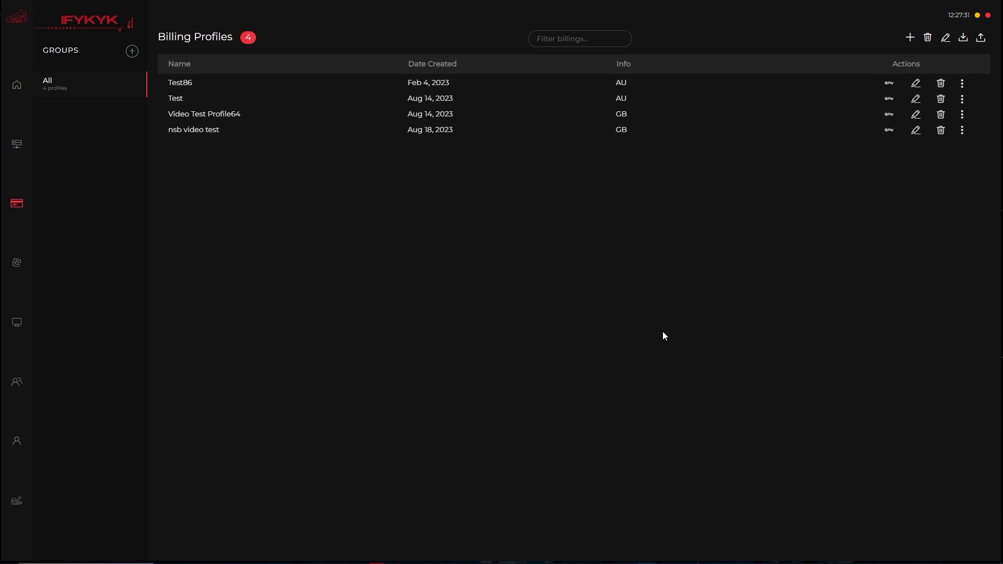
Import billing profiles from nike billing.json in the NSB folder.
{"action": "left_click", "coordinate": [963, 38]}
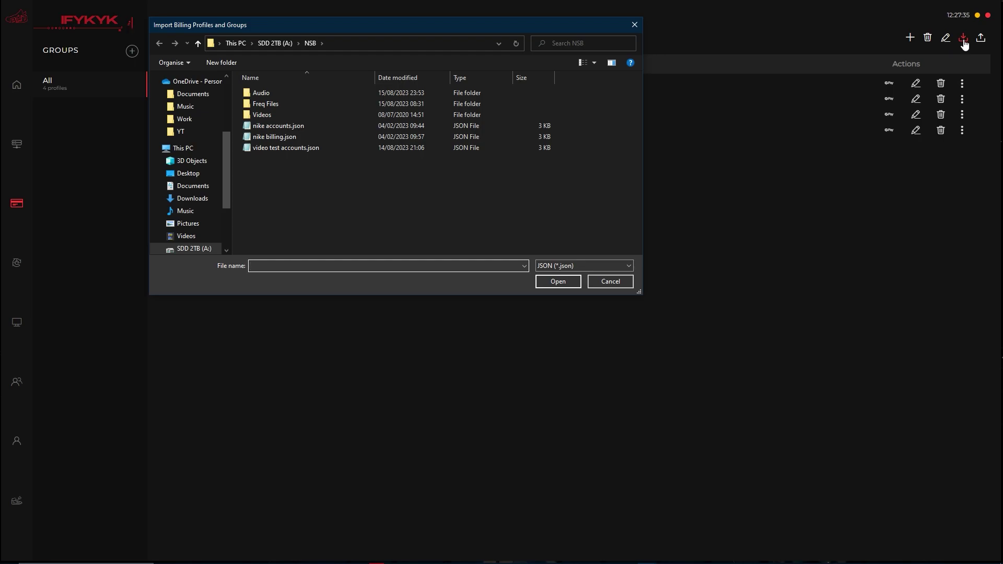
{"action": "left_click_drag", "start_coordinate": [344, 26], "coordinate": [346, 59]}
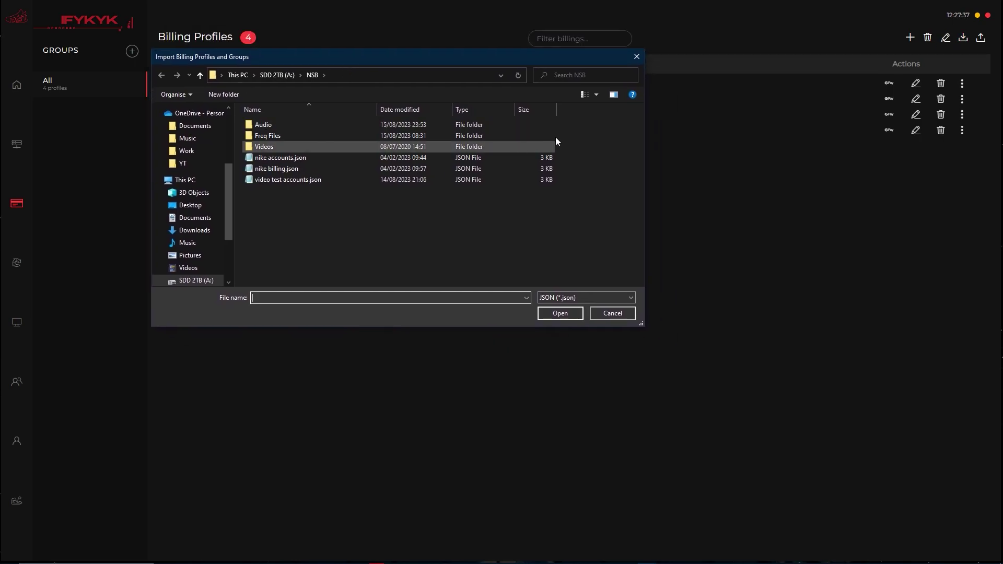
{"action": "double_click", "coordinate": [259, 169]}
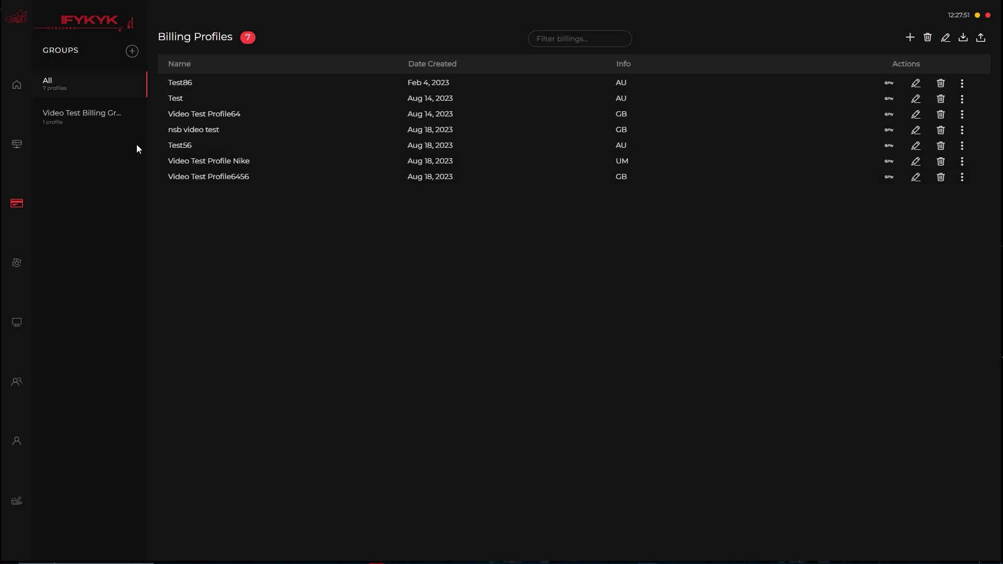
Group nsb video test, Test56 and Video Test Profile Nike into a new billing group 'Nike NSB Video Test'.
{"action": "left_click", "coordinate": [186, 157]}
{"action": "left_click", "coordinate": [184, 147]}
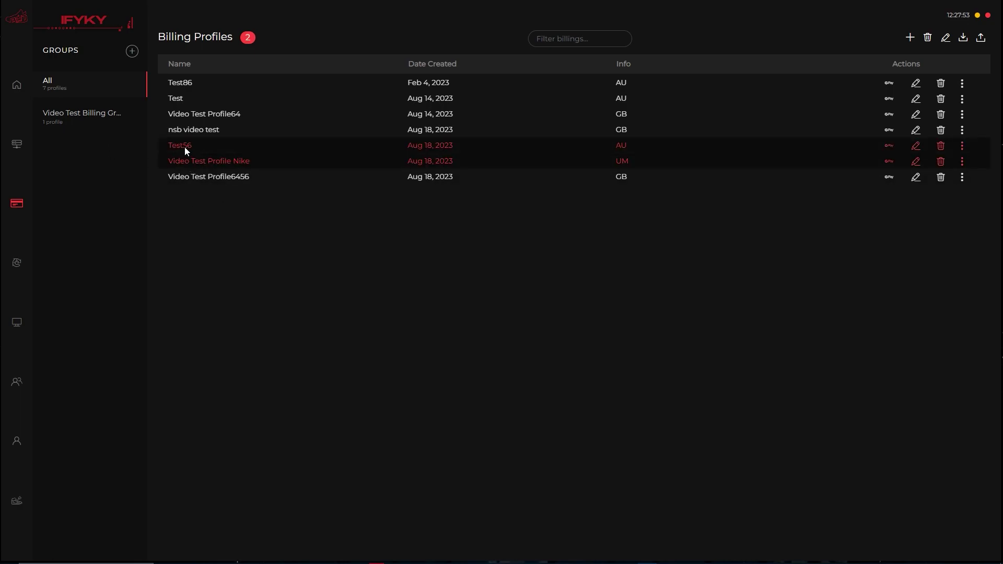
{"action": "left_click", "coordinate": [186, 128]}
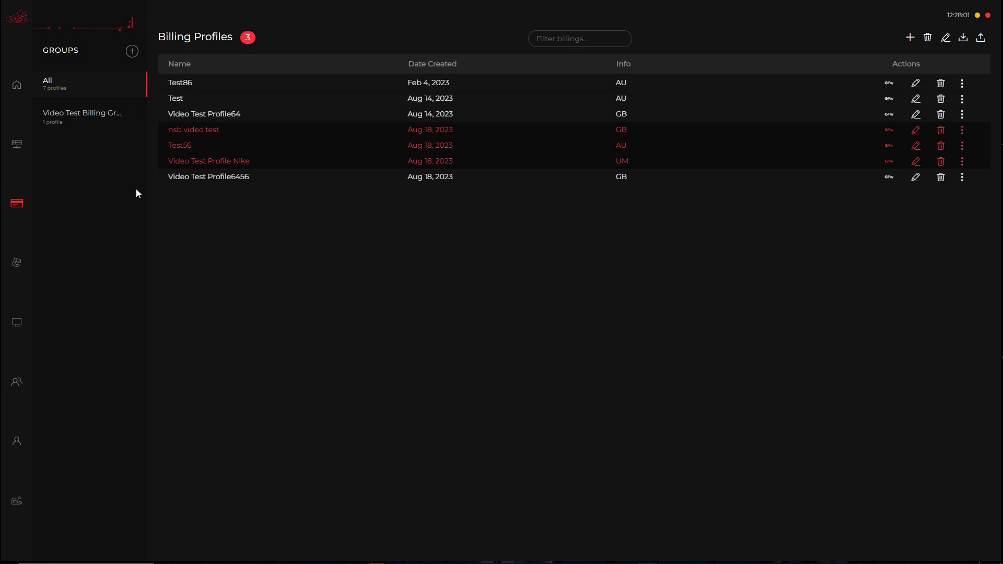
{"action": "left_click", "coordinate": [132, 51]}
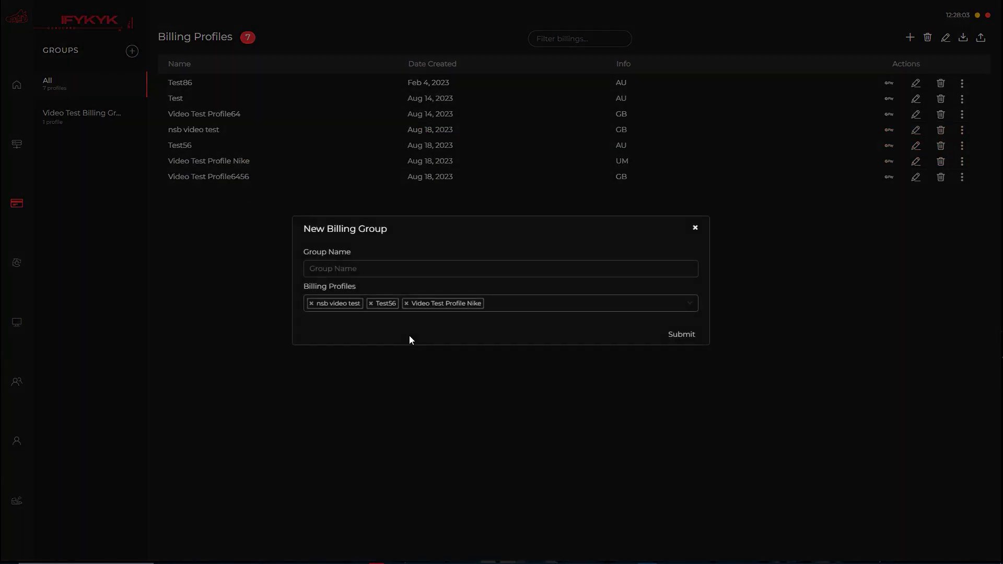
{"action": "left_click", "coordinate": [372, 270]}
{"action": "type", "text": "Ni"}
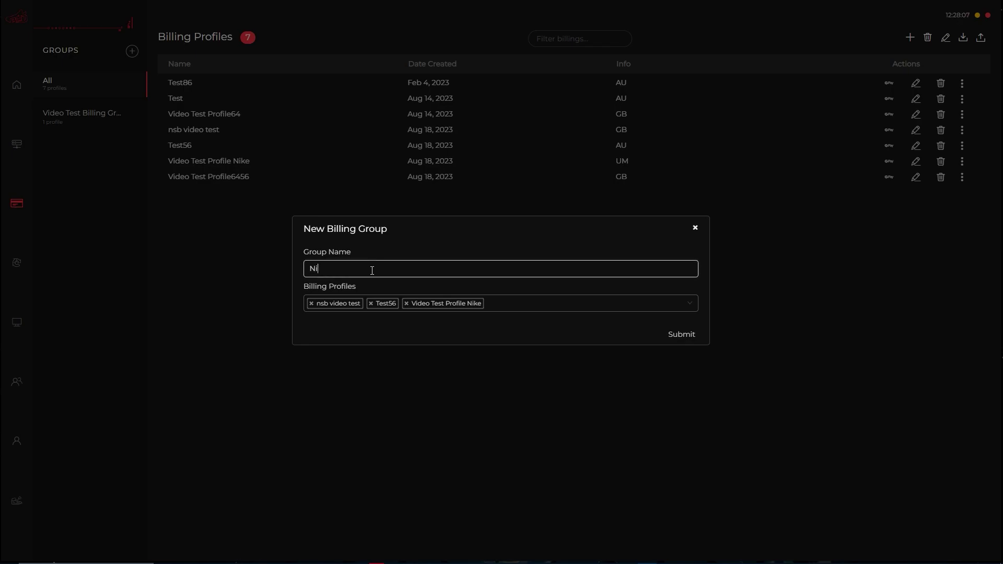
{"action": "type", "text": "ke NSB Video TE"}
{"action": "key", "text": "BackSpace"}
{"action": "type", "text": "est"}
{"action": "left_click", "coordinate": [675, 335]}
{"action": "left_click", "coordinate": [73, 153]}
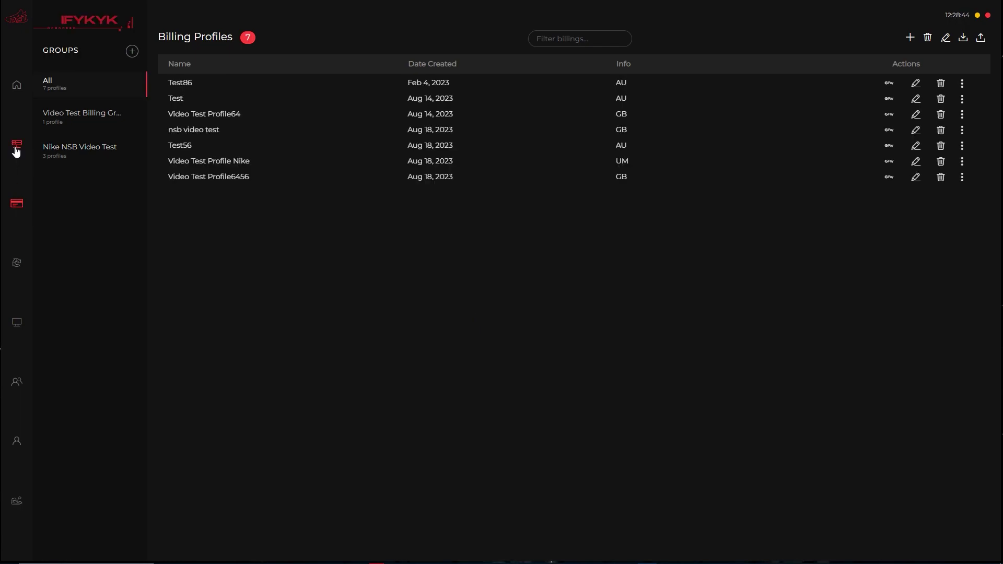
{"action": "left_click", "coordinate": [15, 151]}
Test the Video Test NSB proxy list against the NikeUS site.
{"action": "left_click", "coordinate": [70, 127]}
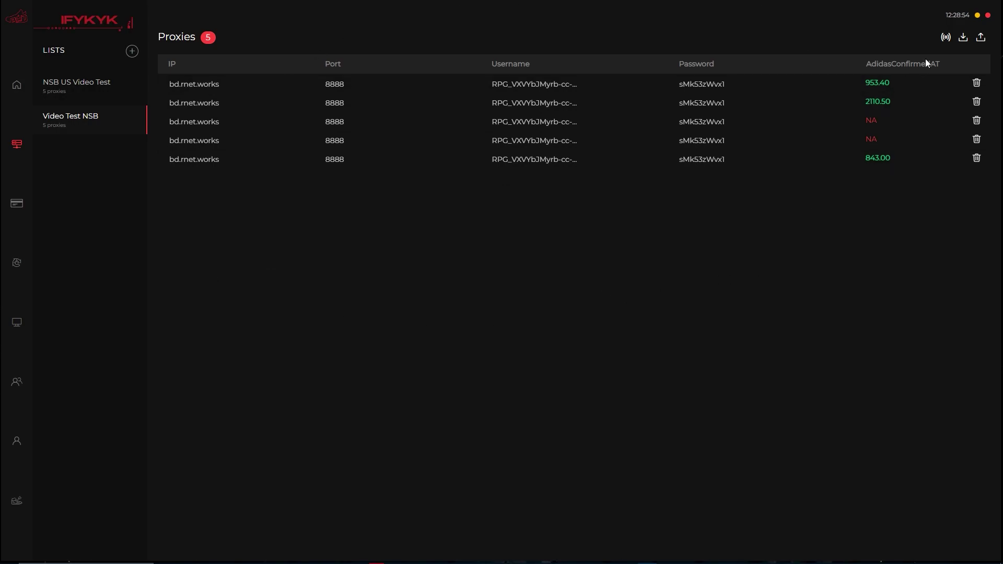
{"action": "left_click", "coordinate": [946, 38]}
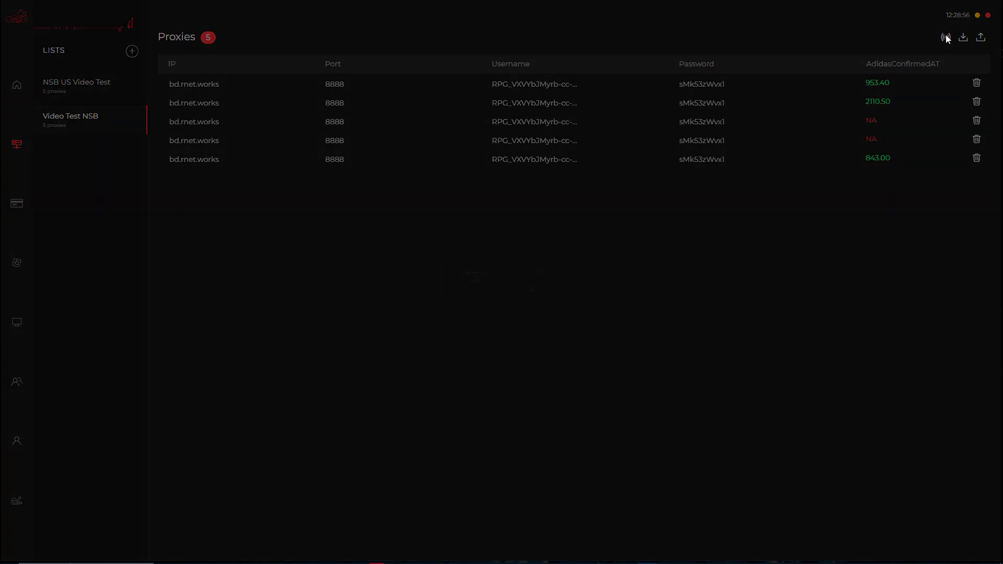
{"action": "left_click", "coordinate": [450, 280]}
{"action": "scroll", "coordinate": [462, 364], "scroll_direction": "down", "scroll_amount": 5}
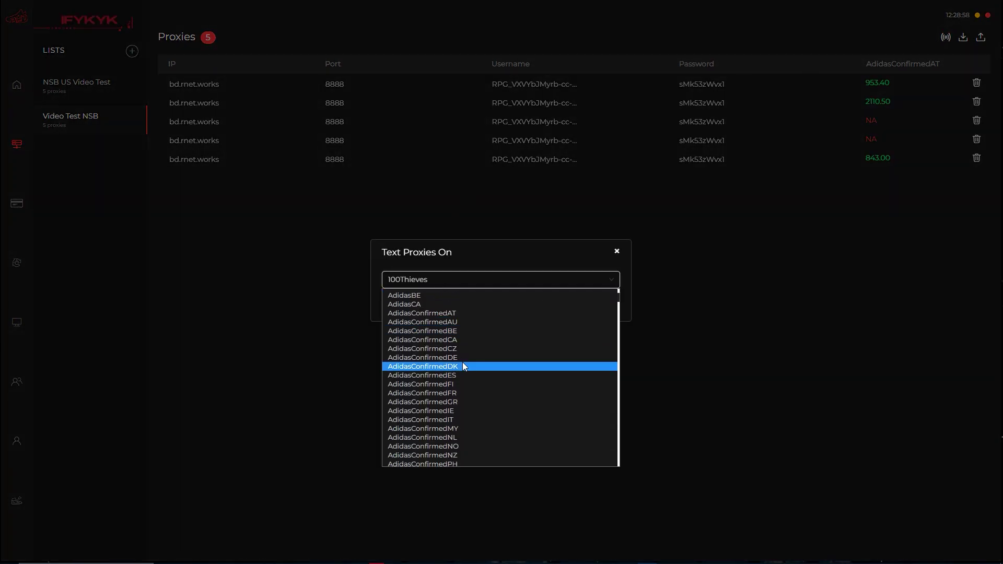
{"action": "scroll", "coordinate": [464, 361], "scroll_direction": "down", "scroll_amount": 10}
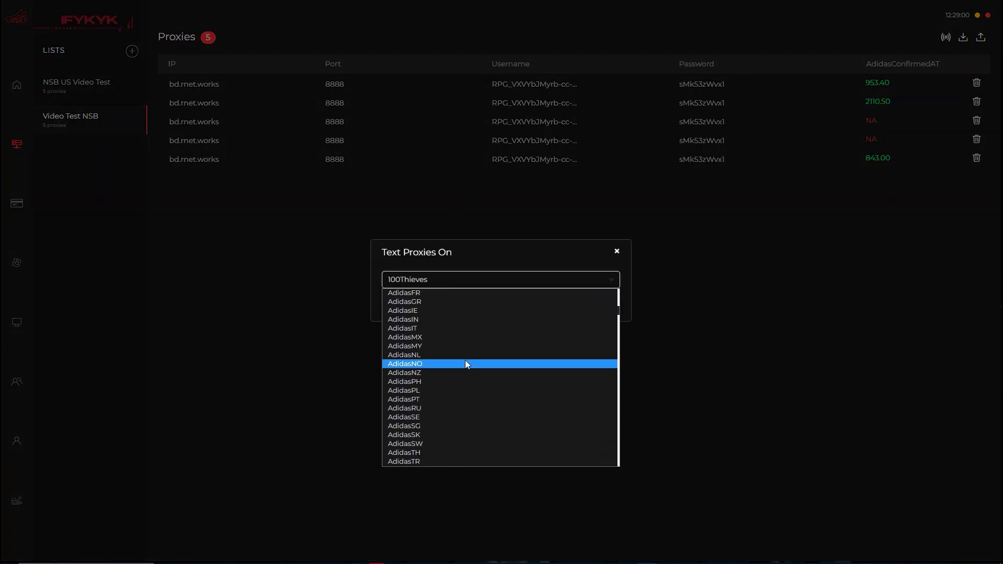
{"action": "scroll", "coordinate": [466, 365], "scroll_direction": "down", "scroll_amount": 2}
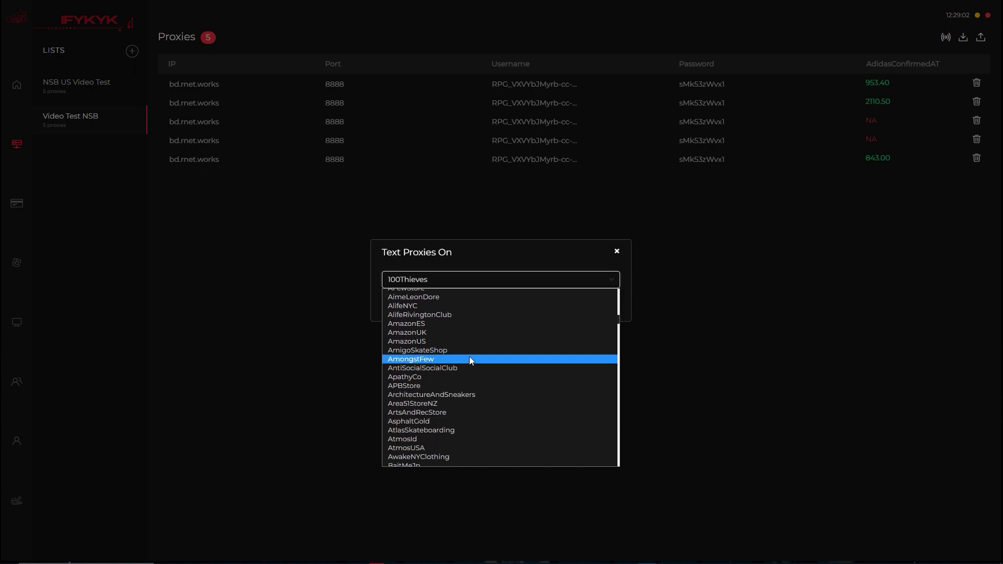
{"action": "scroll", "coordinate": [464, 356], "scroll_direction": "down", "scroll_amount": 5}
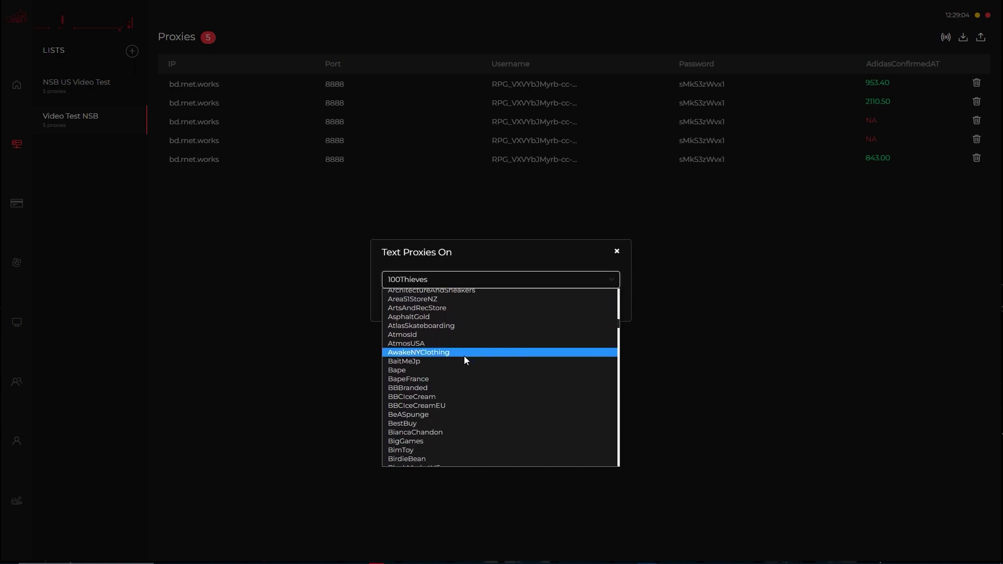
{"action": "key", "text": "n"}
{"action": "scroll", "coordinate": [461, 355], "scroll_direction": "down", "scroll_amount": 3}
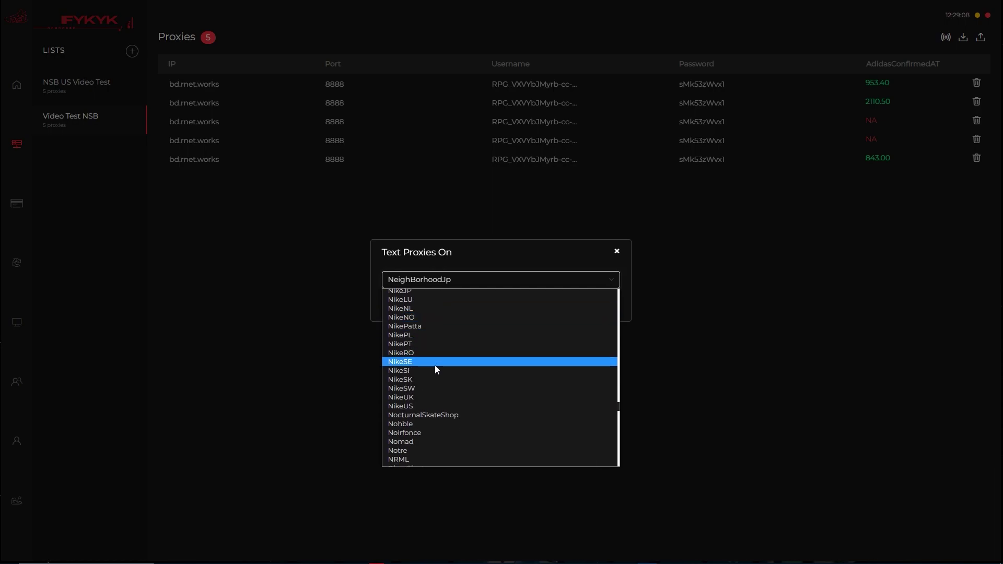
{"action": "left_click", "coordinate": [403, 406]}
{"action": "left_click", "coordinate": [594, 311]}
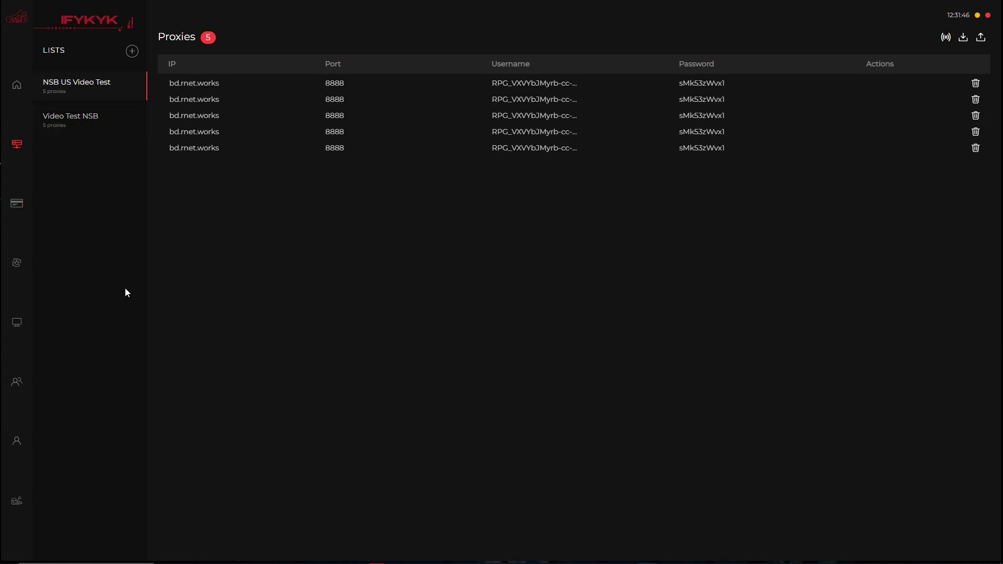
Create a Nike account group 'Nike NSB Test' and start adding accounts to it.
{"action": "left_click", "coordinate": [19, 381]}
{"action": "left_click", "coordinate": [132, 51]}
{"action": "left_click", "coordinate": [404, 281]}
{"action": "type", "text": "Nike NSB "}
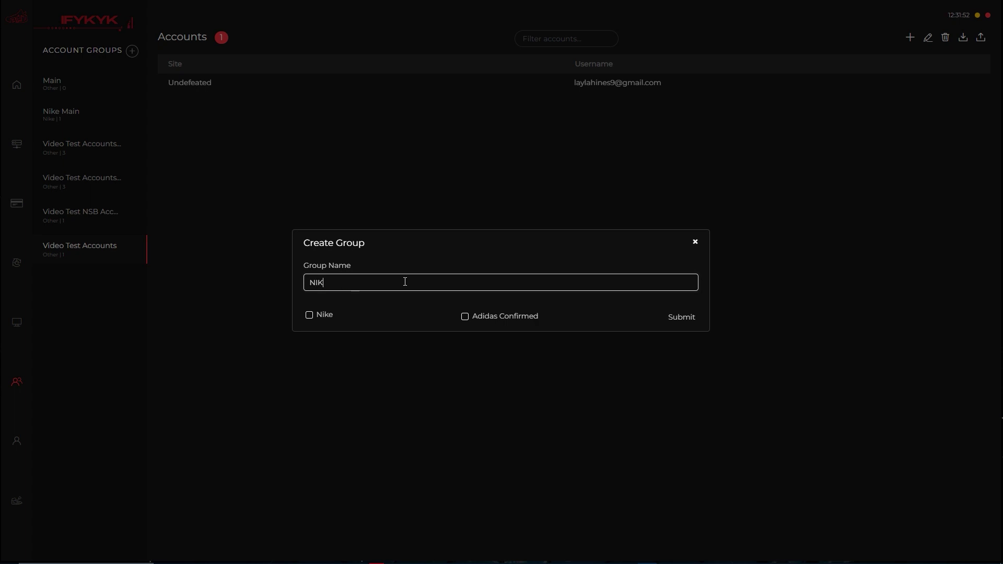
{"action": "type", "text": "Test"}
{"action": "left_click", "coordinate": [309, 315]}
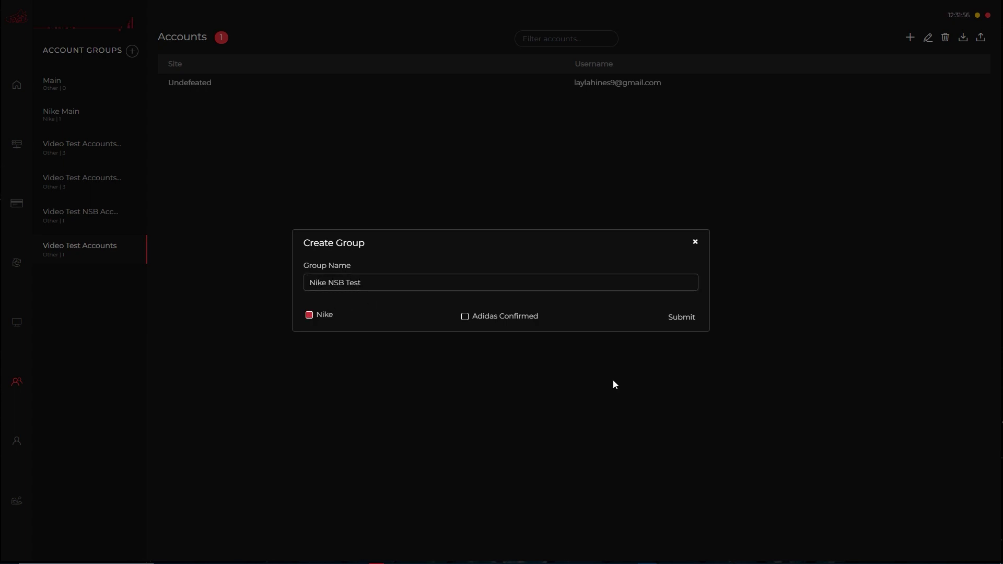
{"action": "left_click", "coordinate": [684, 318]}
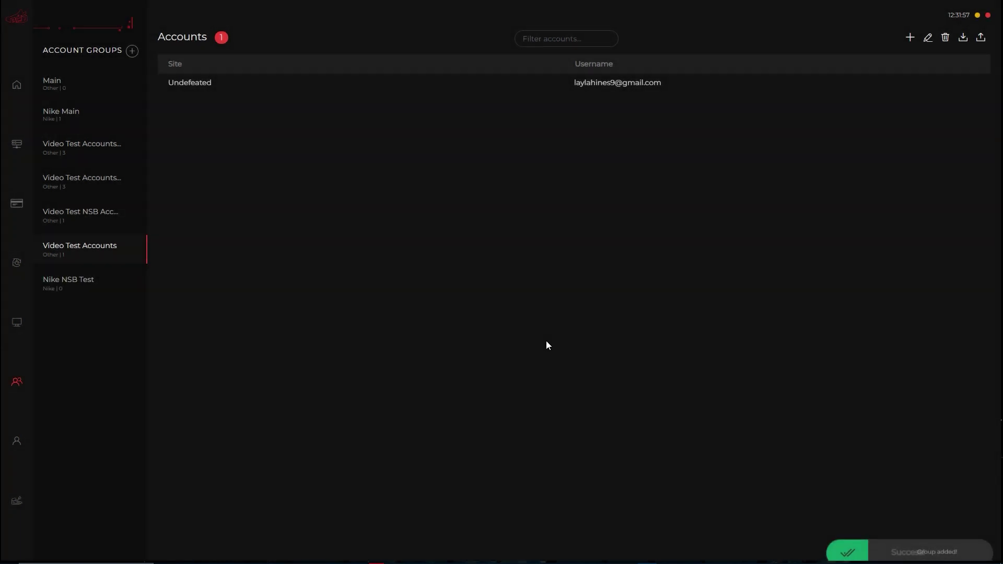
{"action": "left_click", "coordinate": [94, 285]}
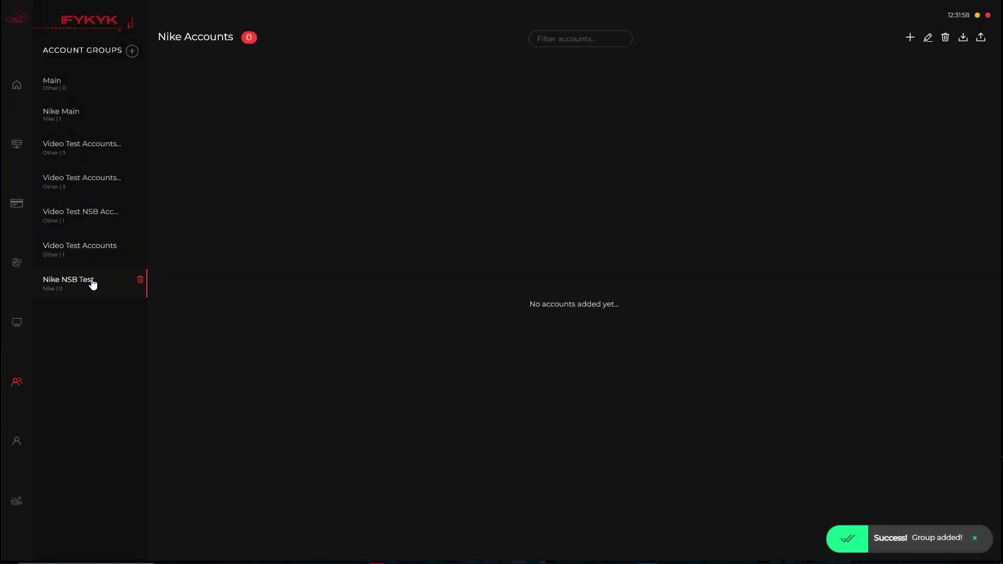
{"action": "left_click", "coordinate": [911, 37]}
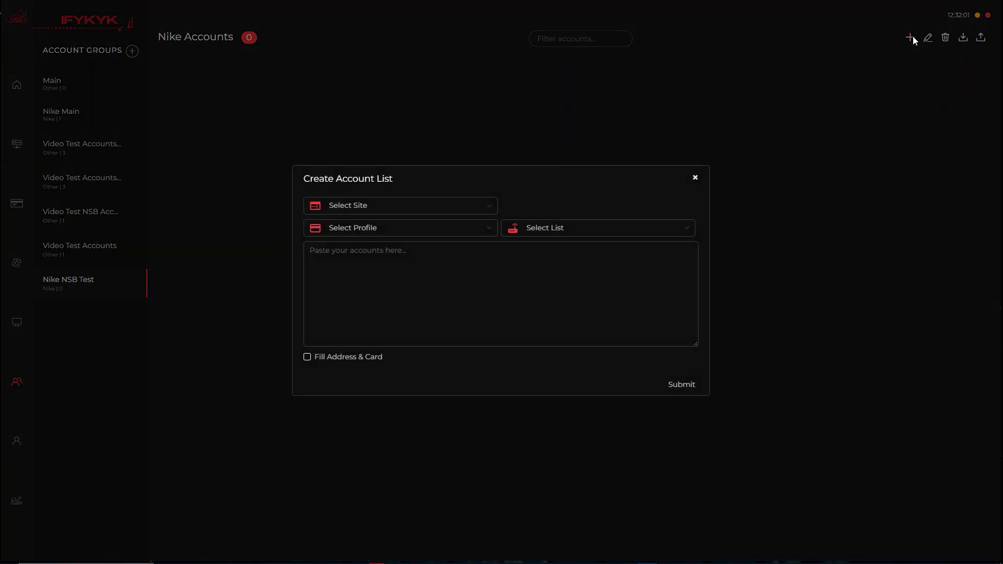
Add the pasted NikeUS account with Video Test Profile Nike billing and the Video Test NSB proxies.
{"action": "left_click", "coordinate": [385, 208]}
{"action": "type", "text": "nikeus"}
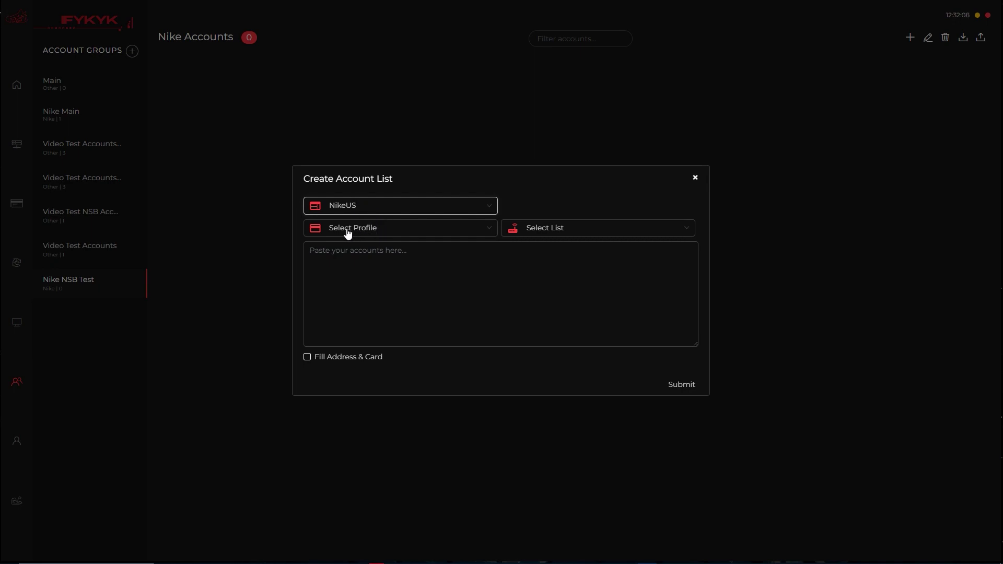
{"action": "left_click", "coordinate": [364, 231]}
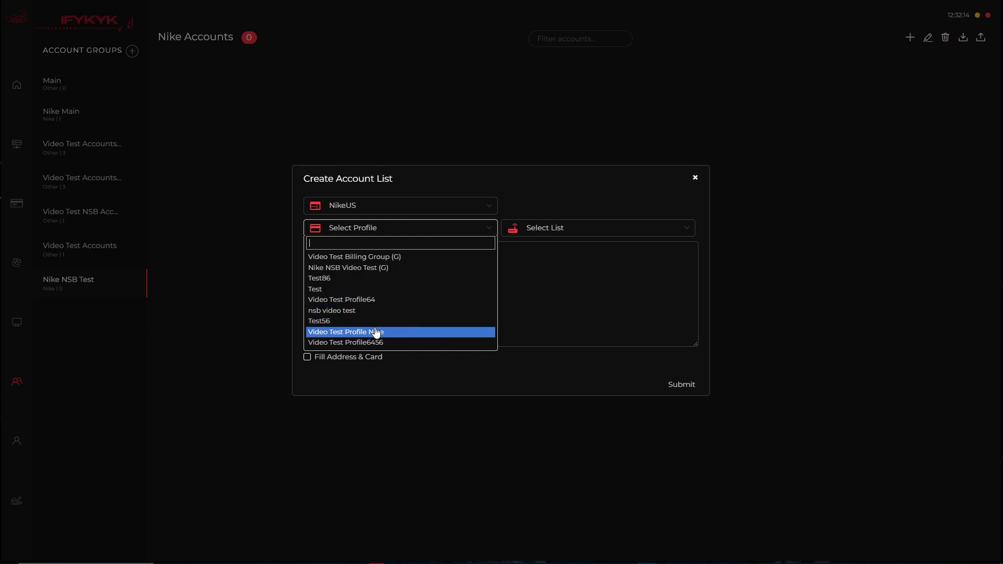
{"action": "left_click", "coordinate": [354, 333]}
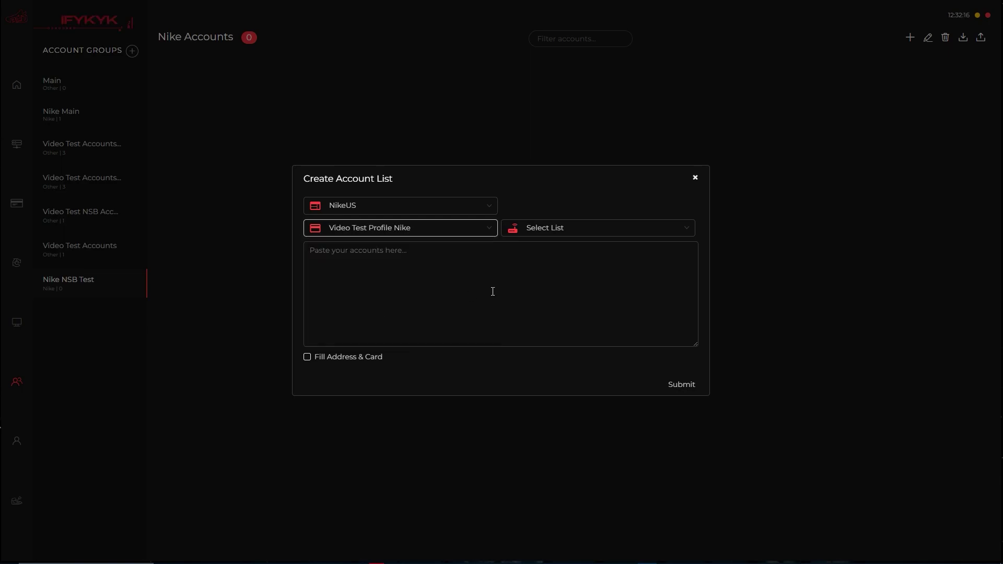
{"action": "left_click", "coordinate": [619, 231]}
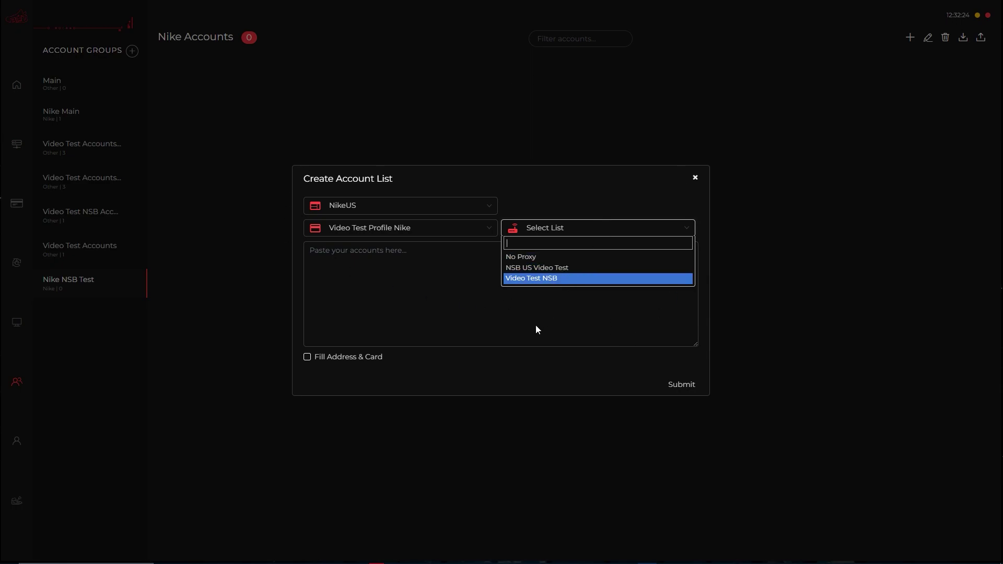
{"action": "left_click", "coordinate": [554, 284]}
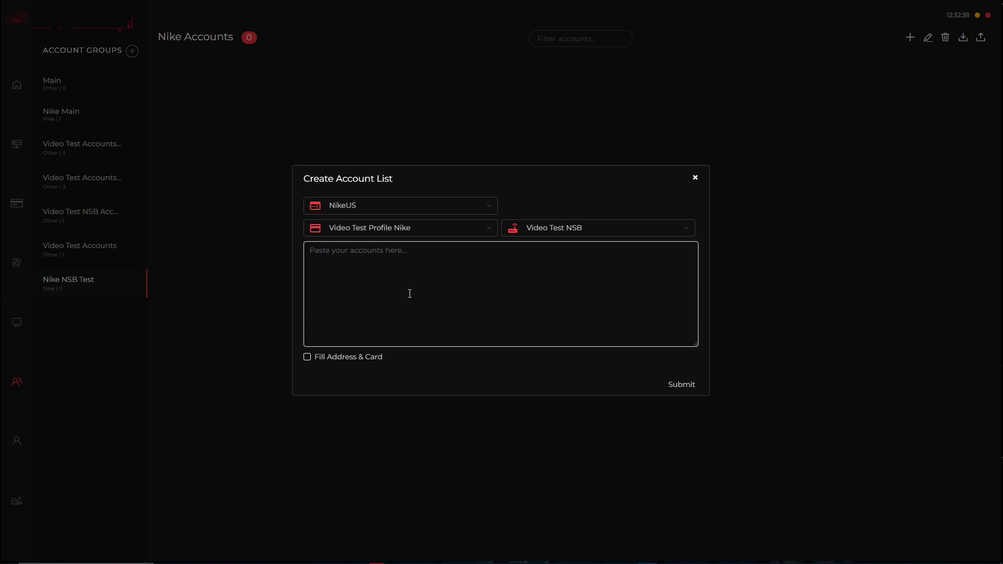
{"action": "key", "text": "ctrl+v"}
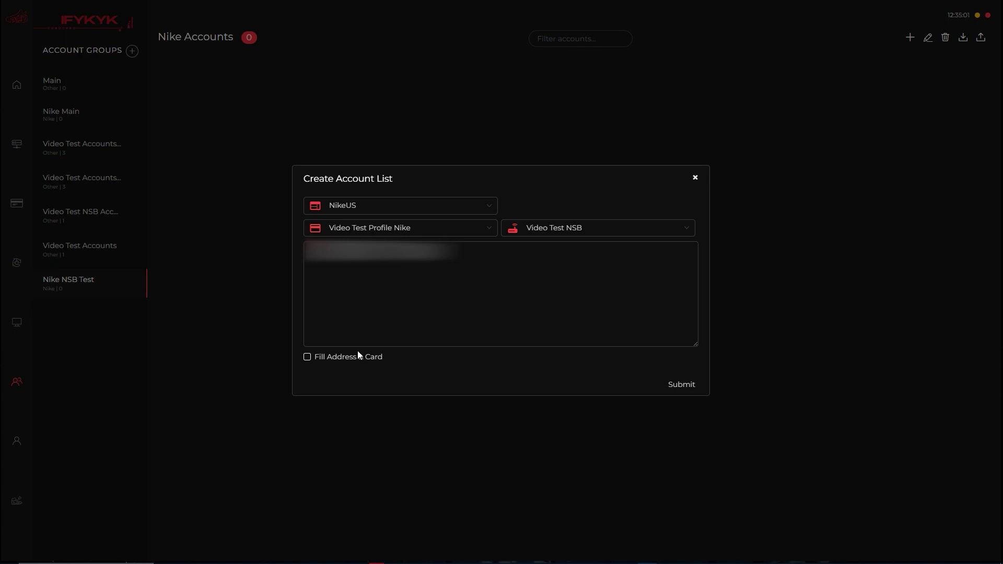
{"action": "left_click", "coordinate": [681, 385]}
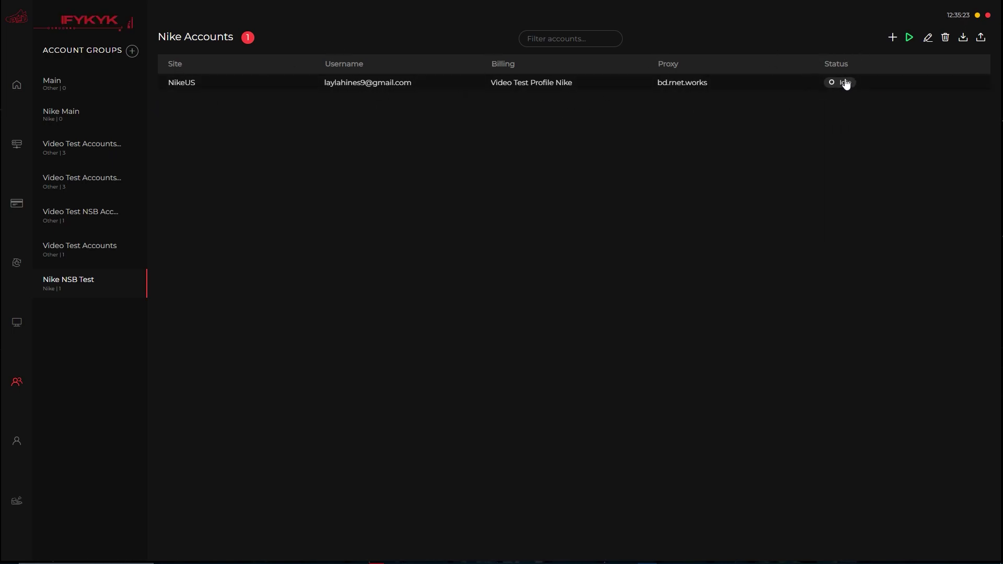
Log in the NikeUS account so its status changes from Idle to Ready!
{"action": "mouse_move", "coordinate": [843, 84]}
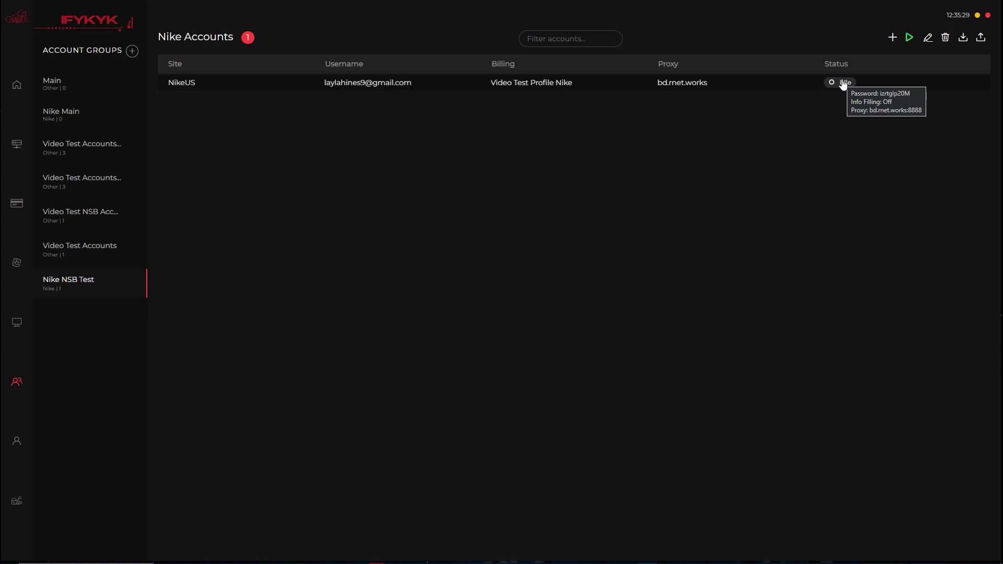
{"action": "left_click", "coordinate": [843, 84]}
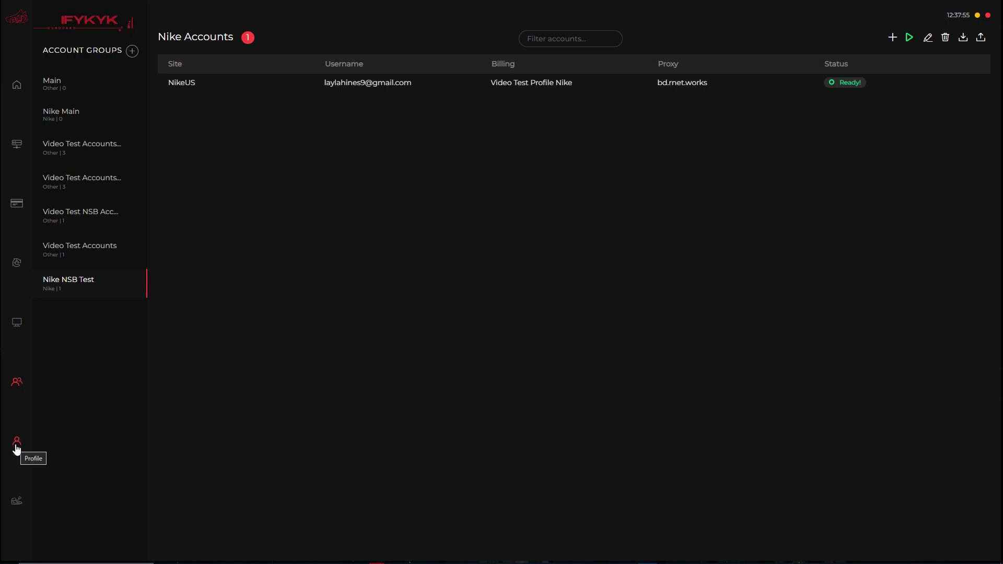
Go to the Profile page and view the Browser Settings.
{"action": "left_click", "coordinate": [17, 447]}
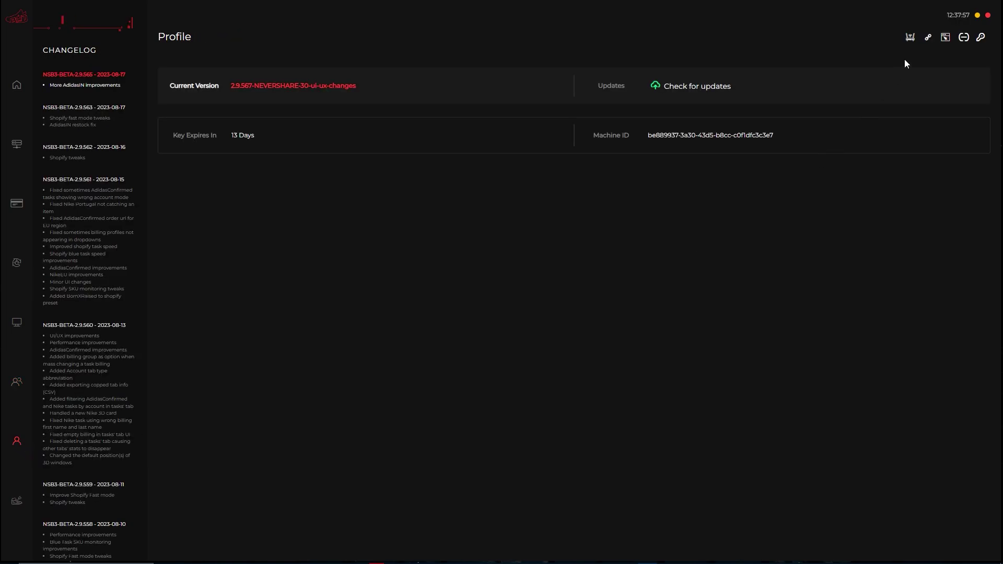
{"action": "left_click", "coordinate": [946, 37]}
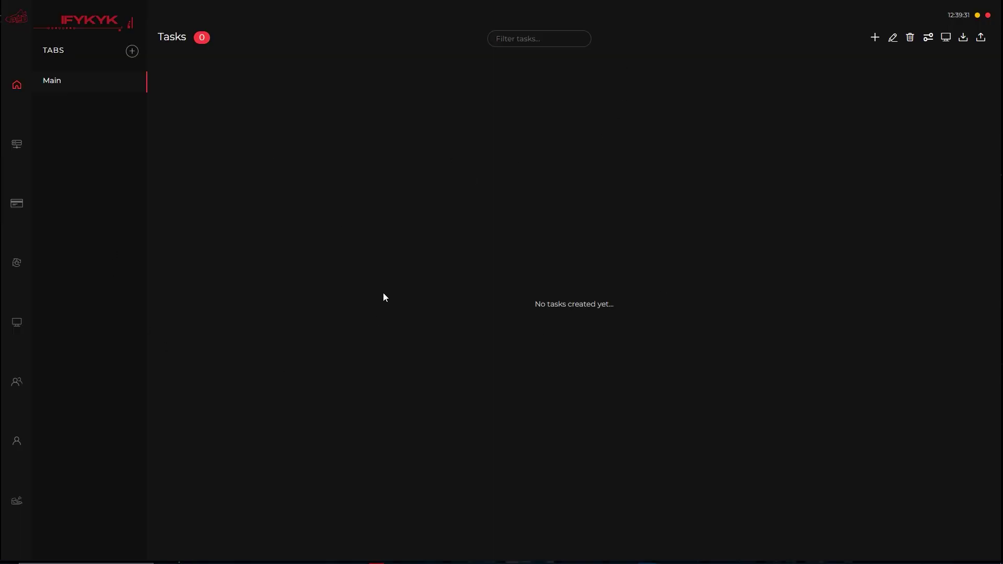
Create a task tab named 'NSB Nike Tasks' and switch to it.
{"action": "left_click", "coordinate": [132, 51]}
{"action": "left_click", "coordinate": [413, 288]}
{"action": "type", "text": "NSB "}
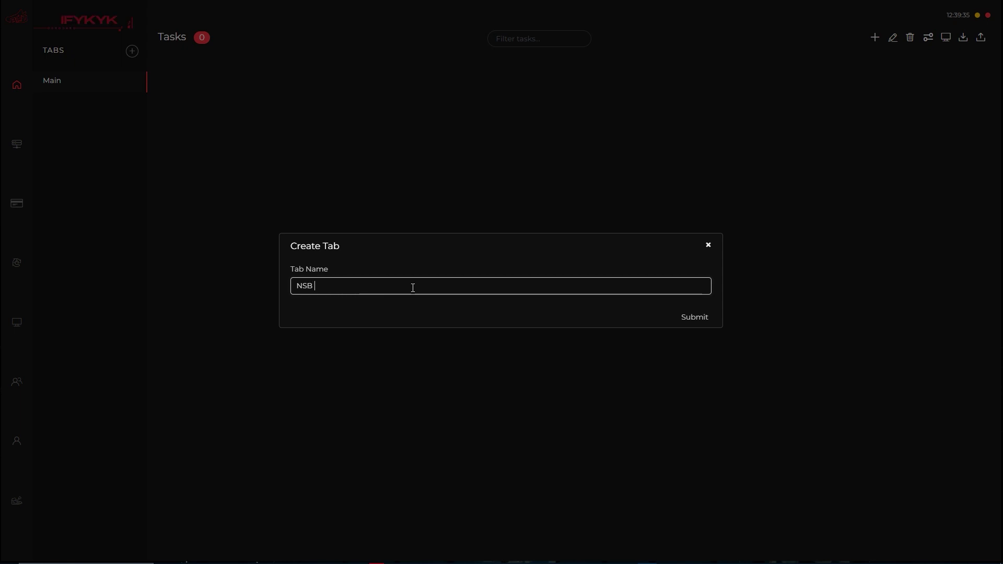
{"action": "type", "text": "Nike Tasks"}
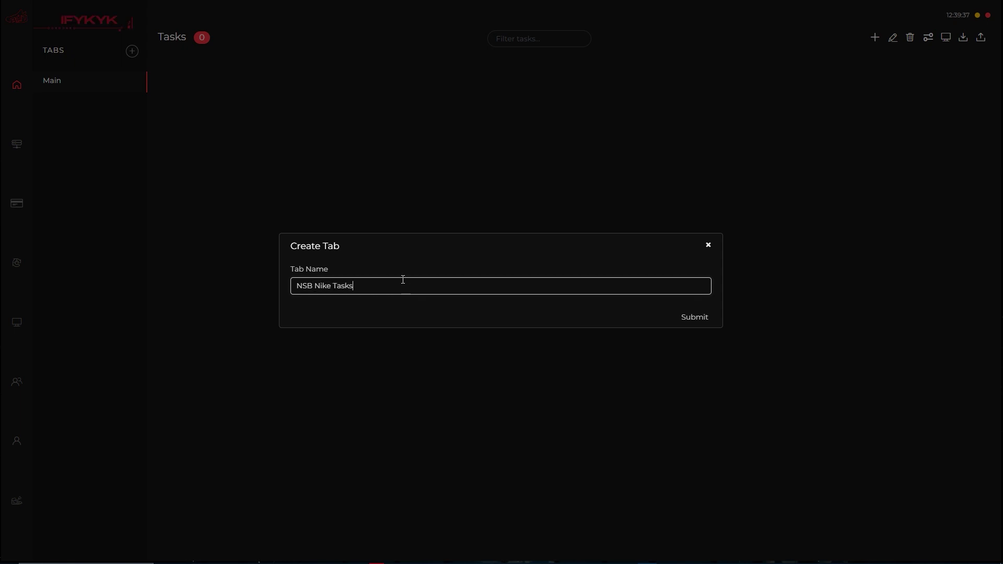
{"action": "left_click", "coordinate": [698, 320]}
{"action": "left_click", "coordinate": [74, 113]}
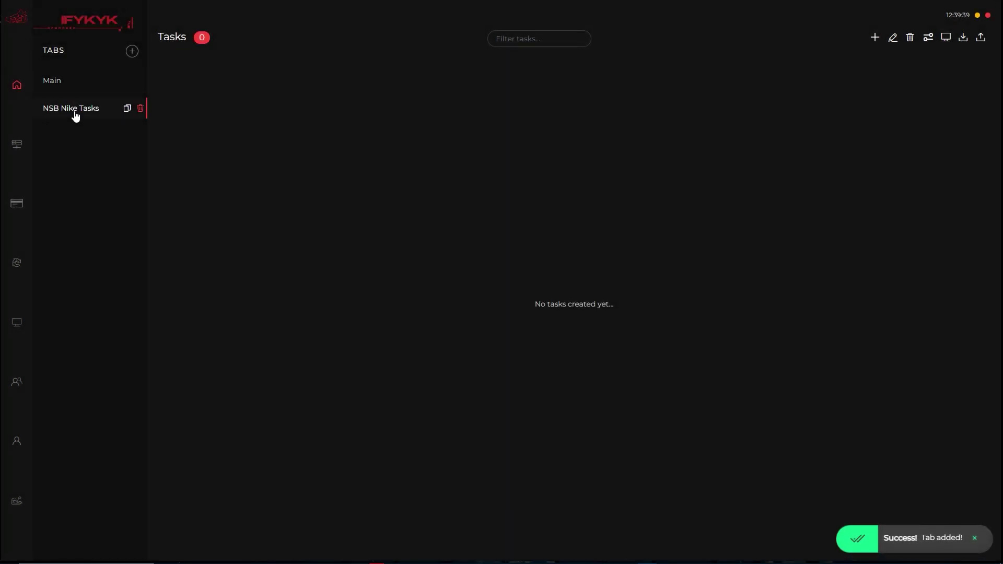
Start a new task with quantity 1 and Normal mode instead of Shock Drop.
{"action": "left_click", "coordinate": [875, 38]}
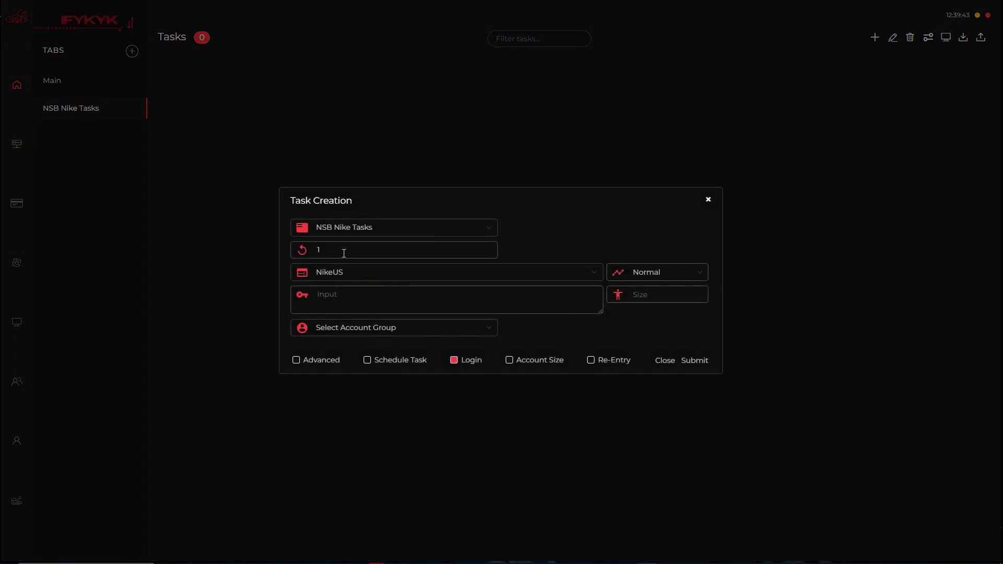
{"action": "key", "text": "BackSpace"}
{"action": "type", "text": "1"}
{"action": "left_click", "coordinate": [651, 277]}
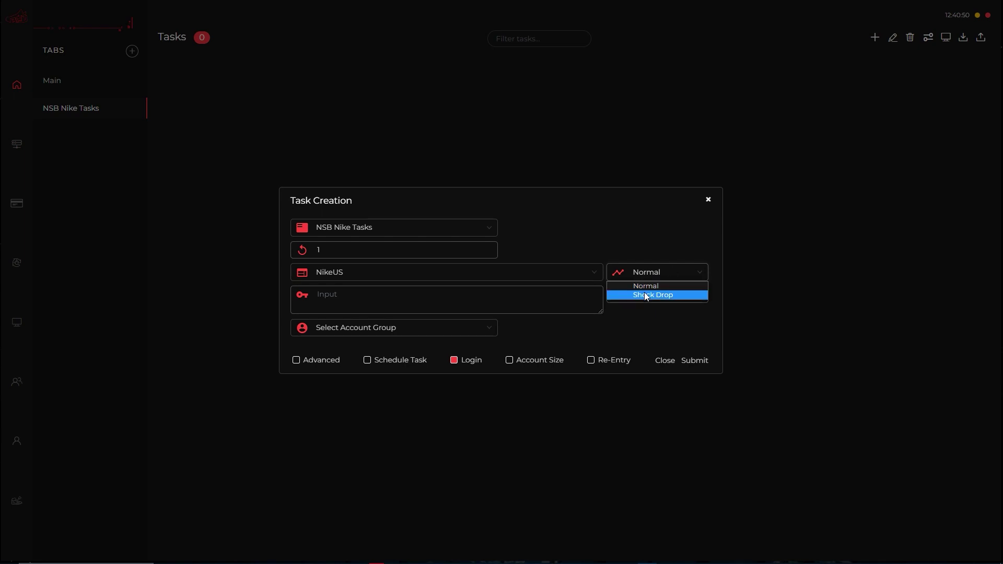
{"action": "left_click", "coordinate": [656, 296]}
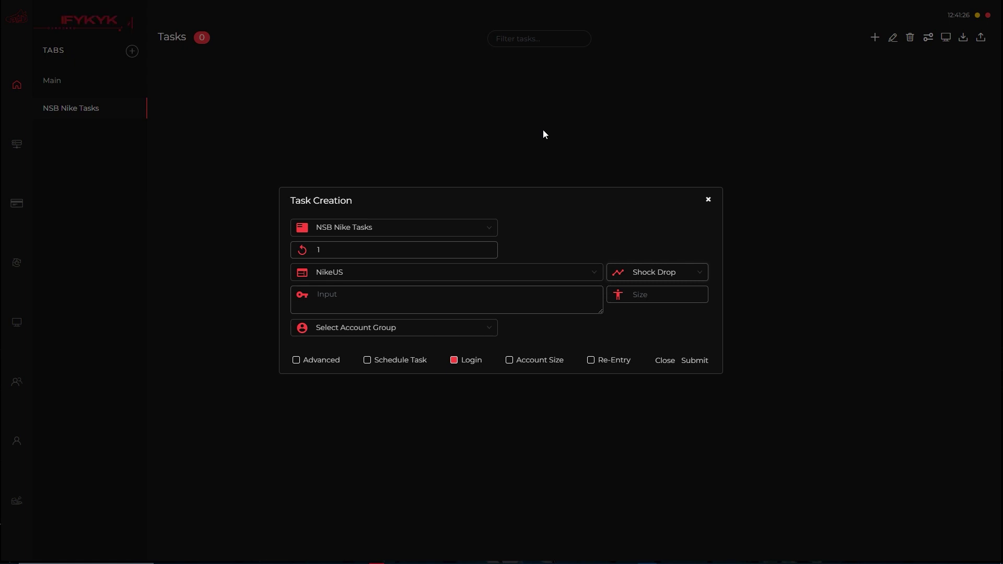
{"action": "left_click", "coordinate": [648, 271]}
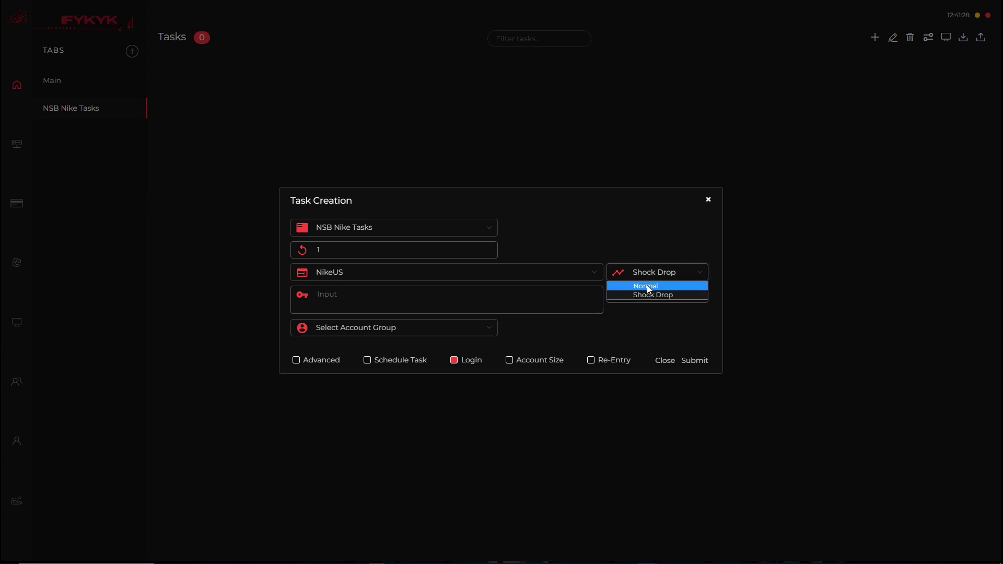
{"action": "left_click", "coordinate": [636, 286]}
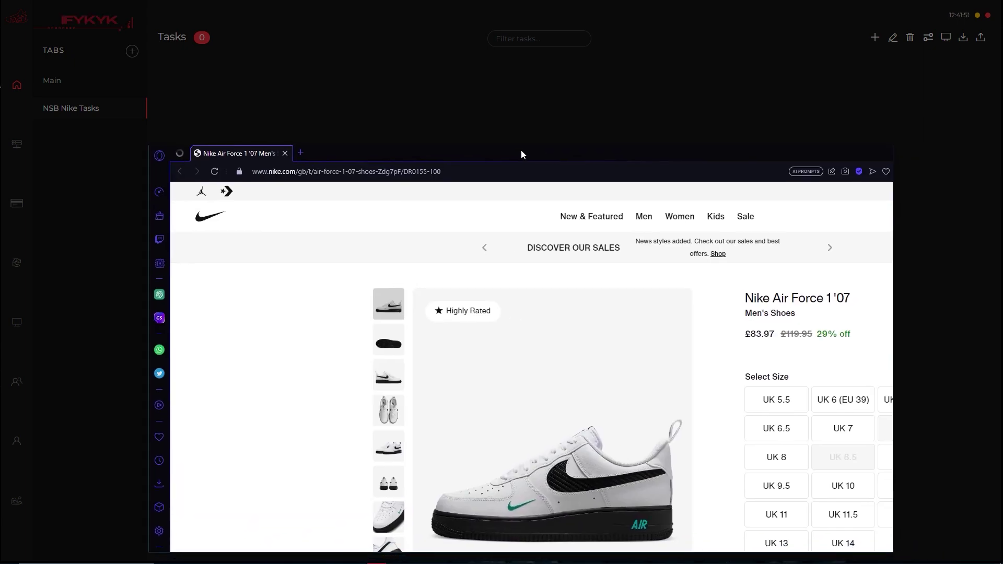
Copy style code DR0155-100 from the Nike product URL into the task's product field.
{"action": "left_click_drag", "start_coordinate": [522, 150], "coordinate": [446, 52]}
{"action": "left_click", "coordinate": [561, 198]}
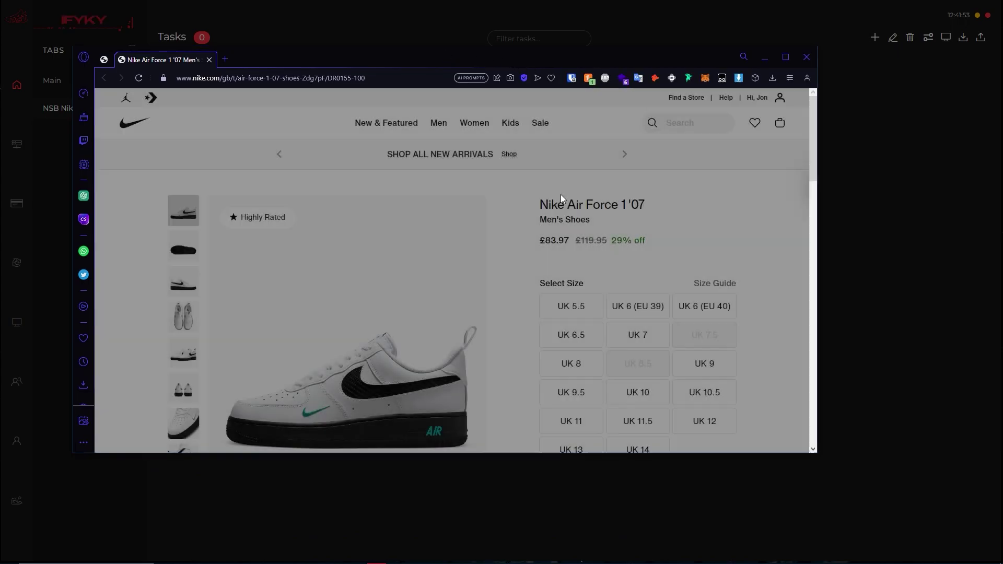
{"action": "scroll", "coordinate": [581, 204], "scroll_direction": "down", "scroll_amount": 1}
{"action": "scroll", "coordinate": [582, 204], "scroll_direction": "down", "scroll_amount": 1}
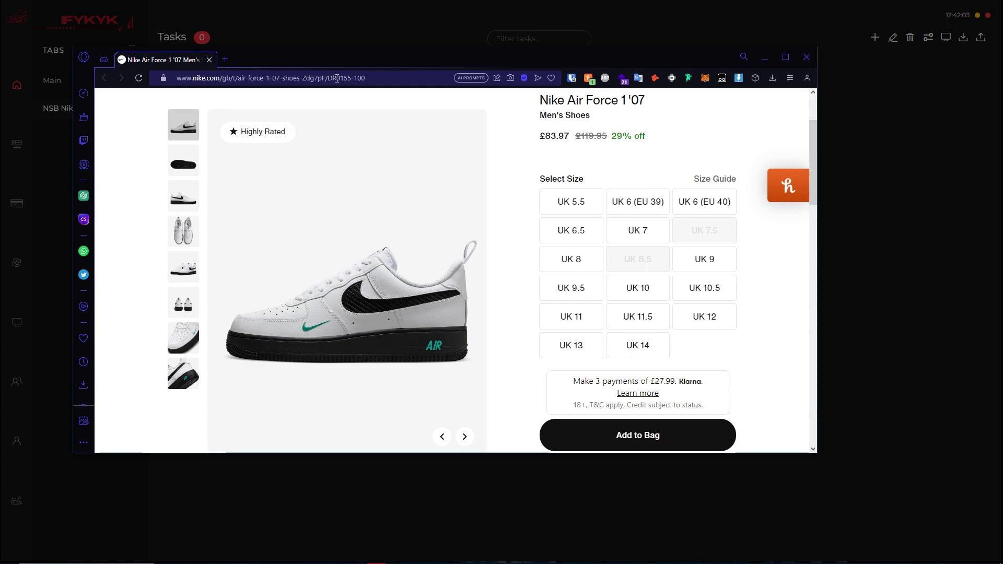
{"action": "left_click_drag", "start_coordinate": [372, 80], "coordinate": [328, 79]}
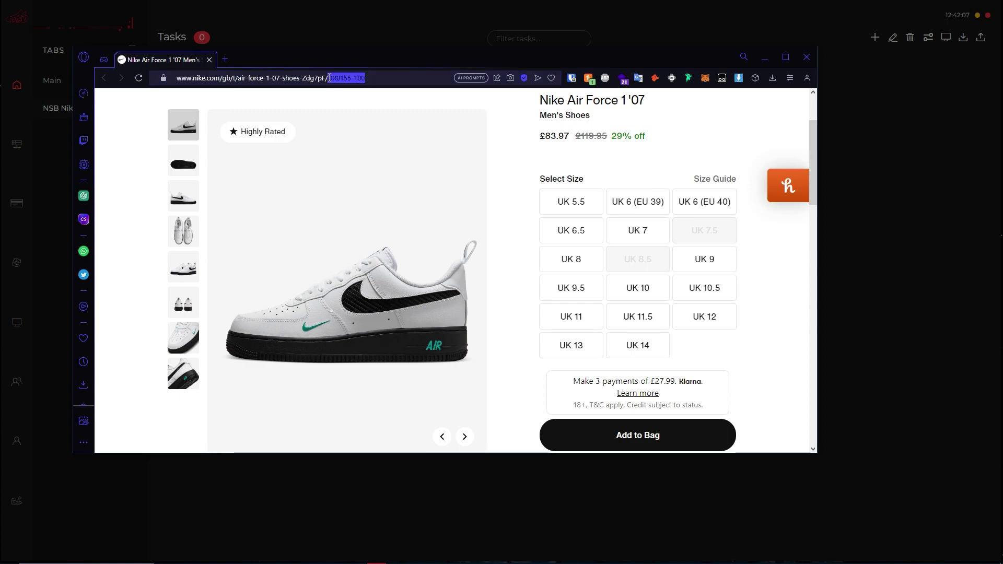
{"action": "left_click", "coordinate": [335, 44]}
{"action": "left_click", "coordinate": [398, 301]}
{"action": "key", "text": "ctrl+v"}
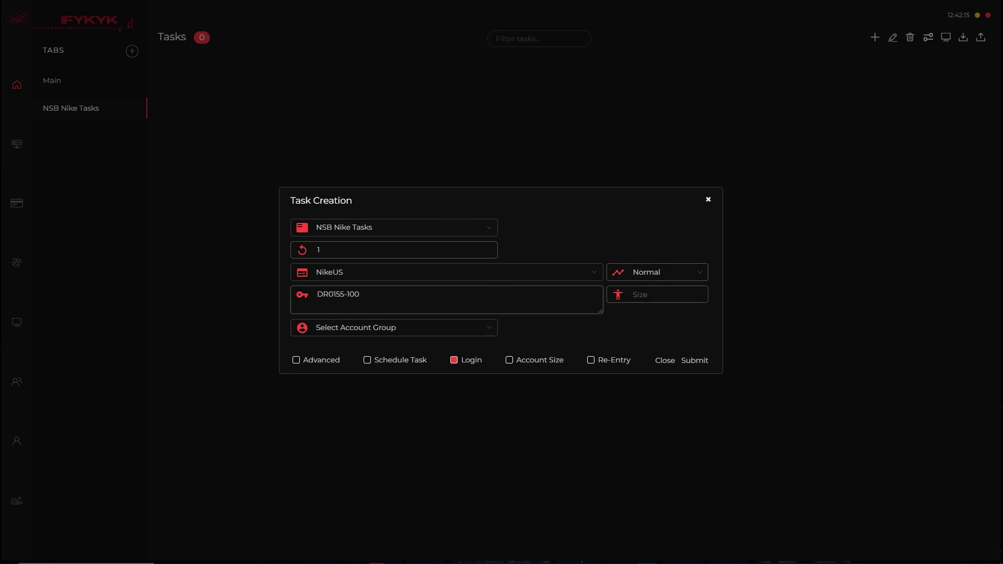
Enter size 10 after checking the sizes on the Nike page.
{"action": "key", "text": "alt+Tab"}
{"action": "left_click_drag", "start_coordinate": [465, 68], "coordinate": [427, 66]}
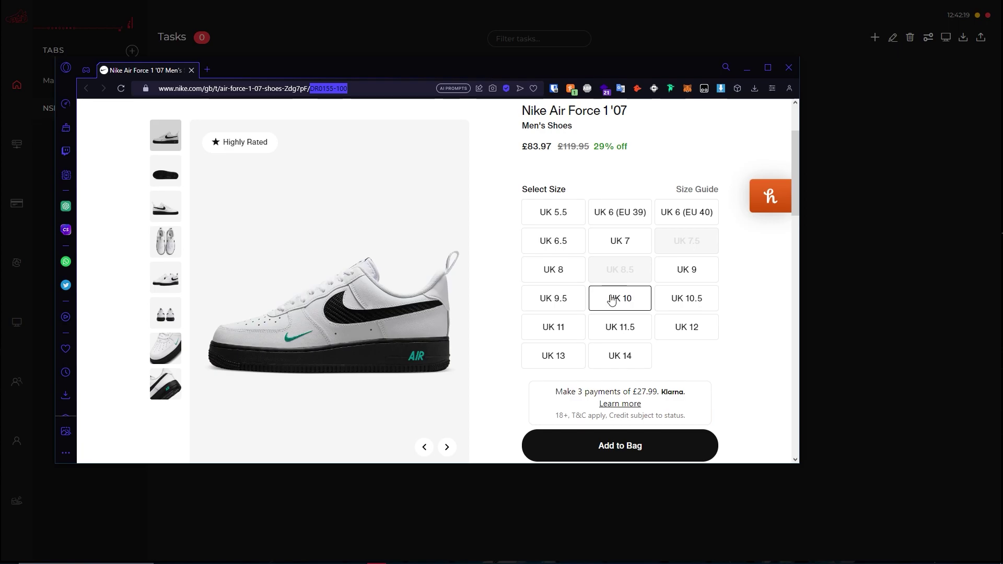
{"action": "left_click_drag", "start_coordinate": [511, 68], "coordinate": [679, 86]}
{"action": "key", "text": "alt+Tab"}
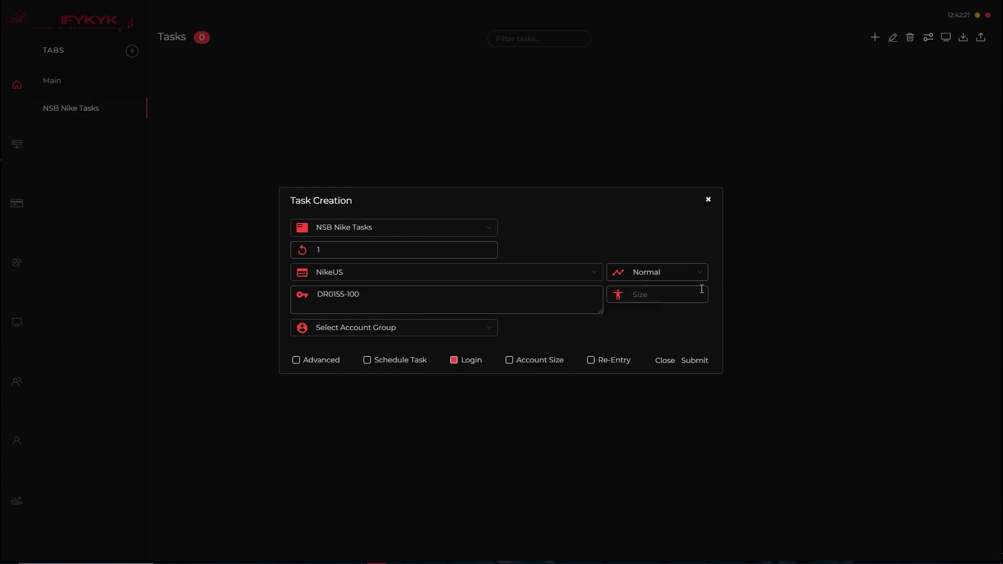
{"action": "type", "text": "10"}
Assign the Nike NSB Test account group and submit the DR0155-100 size 10 task.
{"action": "left_click", "coordinate": [462, 331]}
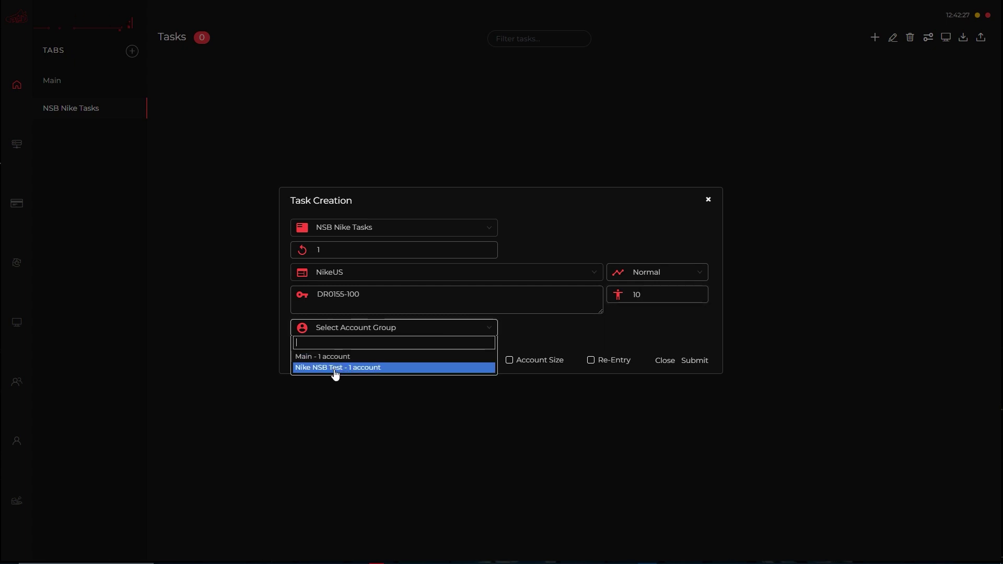
{"action": "left_click", "coordinate": [335, 368]}
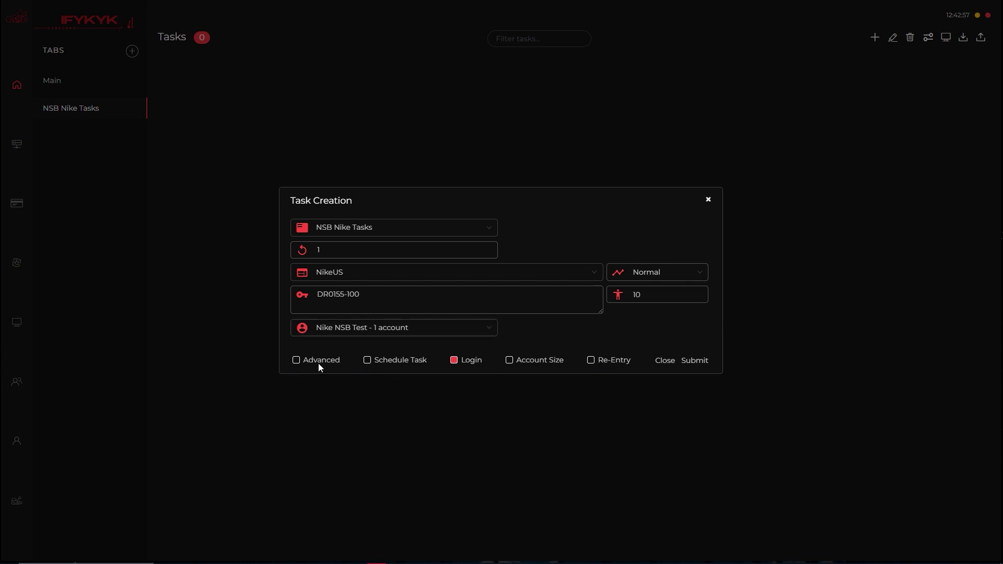
{"action": "left_click", "coordinate": [314, 361]}
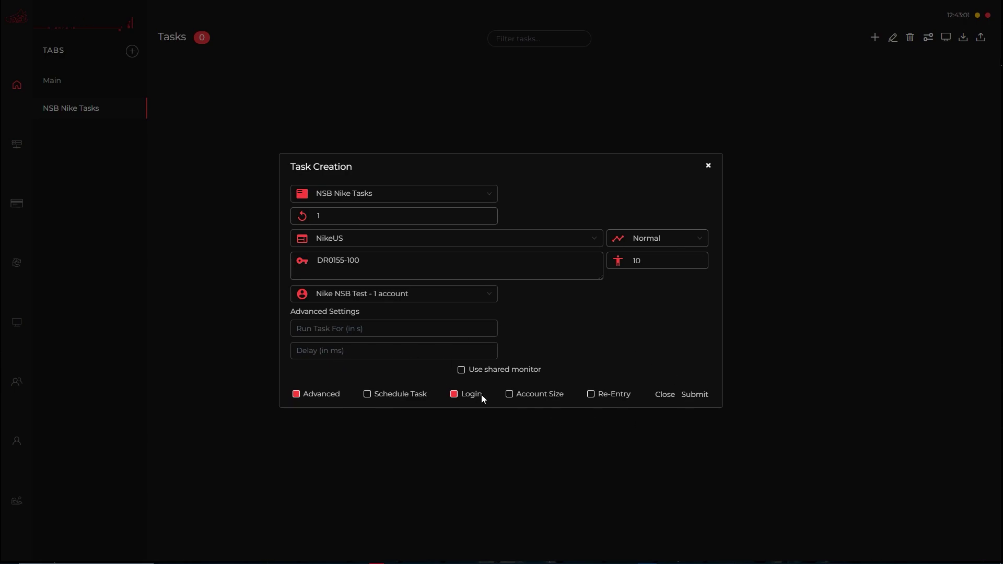
{"action": "left_click", "coordinate": [296, 395]}
{"action": "left_click", "coordinate": [369, 360]}
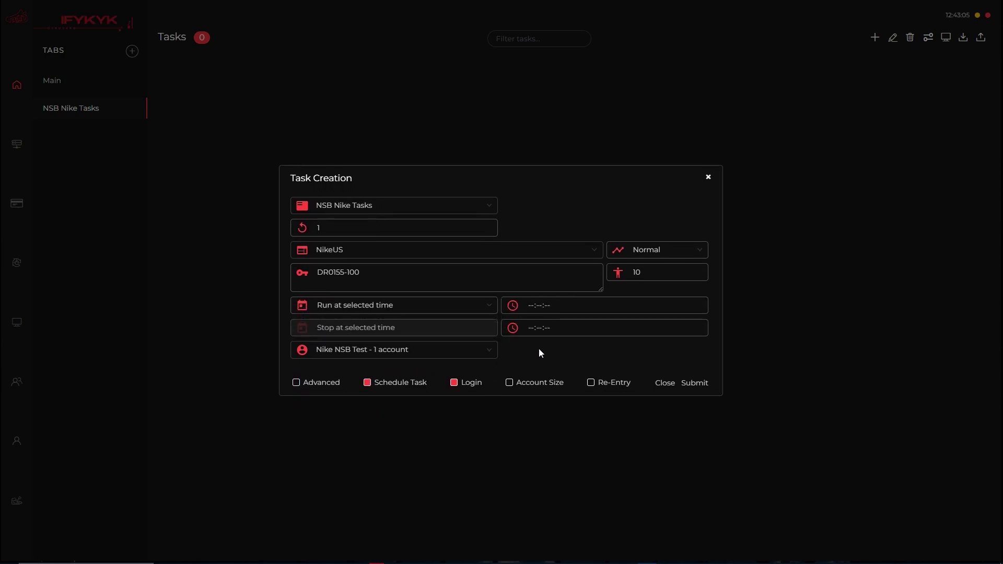
{"action": "left_click", "coordinate": [369, 383]}
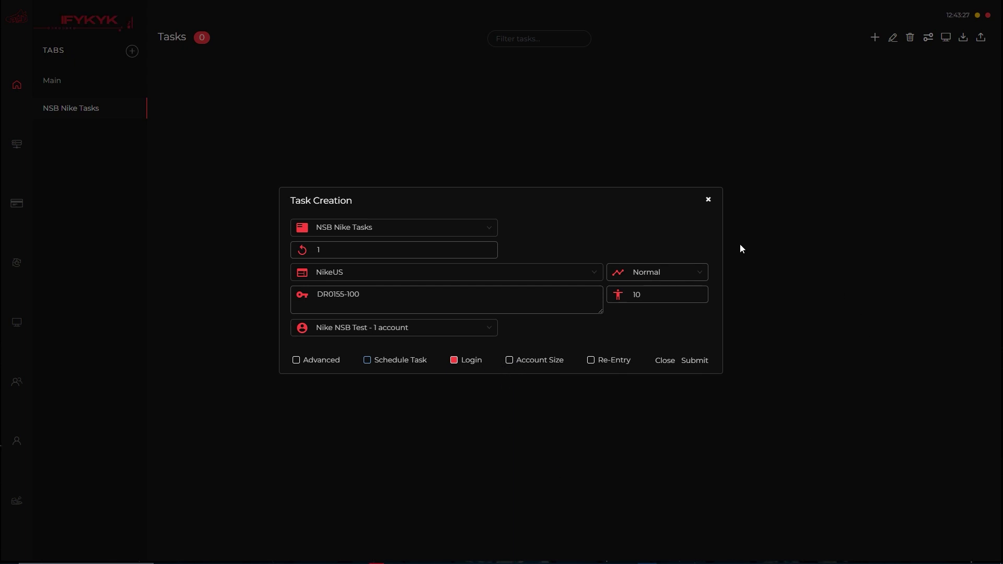
{"action": "mouse_move", "coordinate": [627, 562]}
{"action": "left_click", "coordinate": [600, 362]}
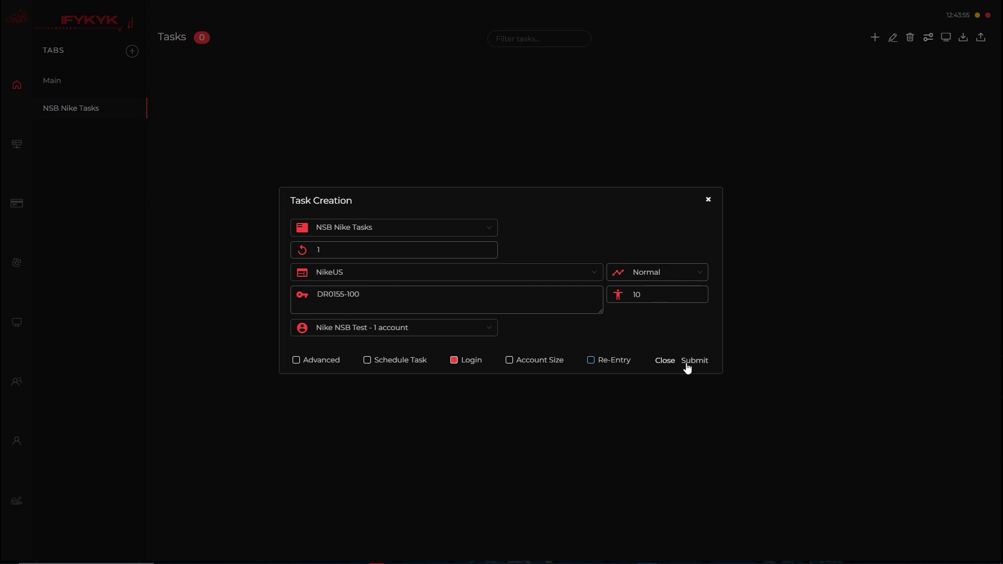
{"action": "left_click", "coordinate": [687, 366]}
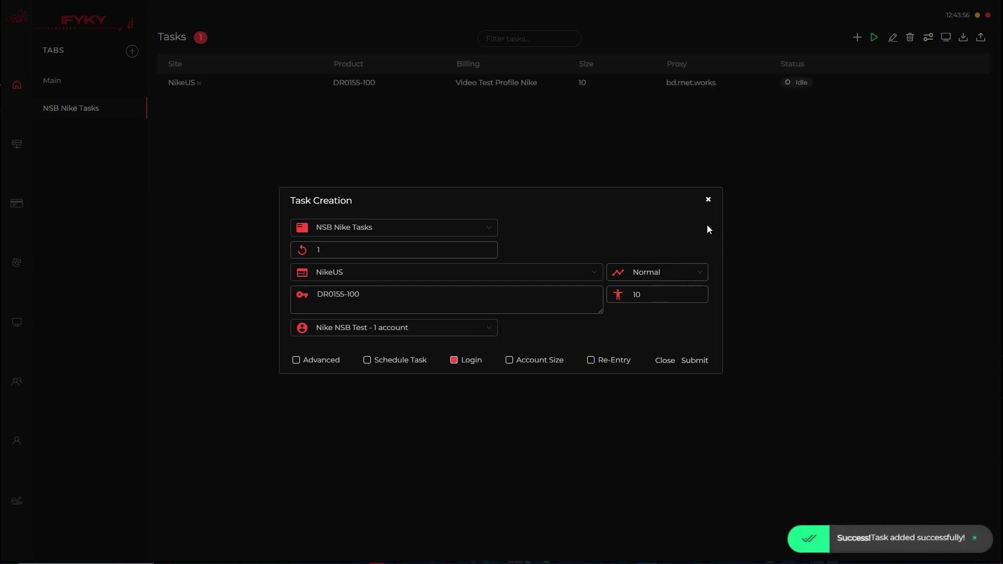
Close the Task Creation form and run the DR0155-100 Nike task until it reads Stopped!
{"action": "left_click", "coordinate": [708, 200]}
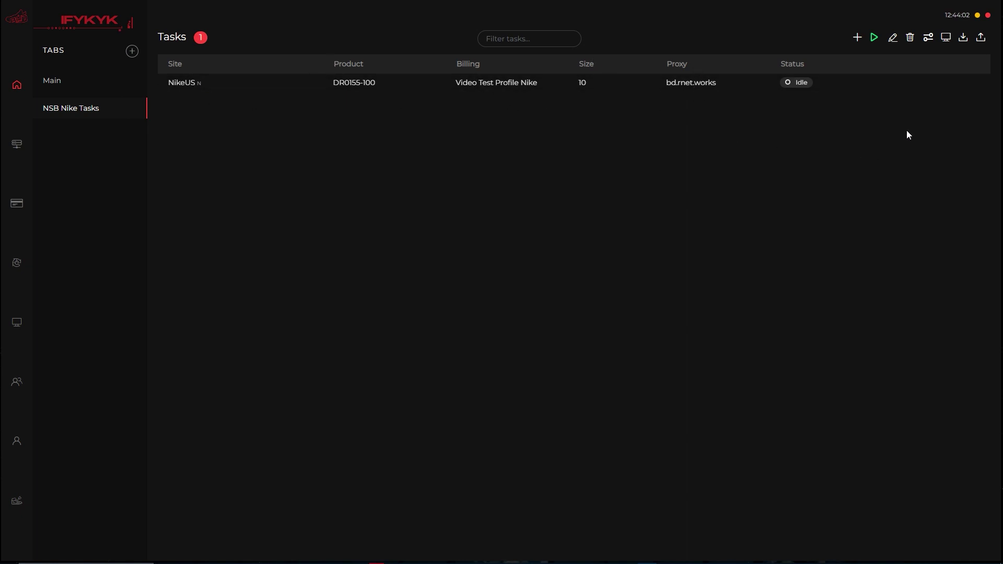
{"action": "left_click", "coordinate": [797, 82]}
{"action": "left_click", "coordinate": [856, 37]}
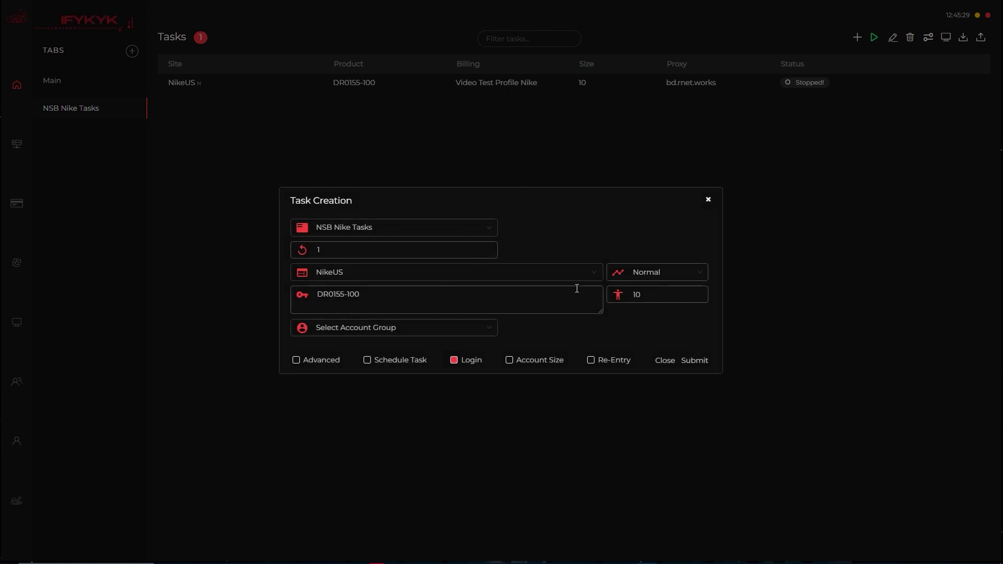
{"action": "double_click", "coordinate": [659, 298]}
{"action": "key", "text": "BackSpace"}
{"action": "key", "text": "ctrl+a"}
{"action": "key", "text": "BackSpace"}
{"action": "left_click", "coordinate": [409, 303]}
{"action": "key", "text": "ctrl+v"}
{"action": "left_click_drag", "start_coordinate": [336, 300], "coordinate": [250, 293]}
{"action": "key", "text": "BackSpace"}
{"action": "left_click_drag", "start_coordinate": [363, 296], "coordinate": [317, 295]}
{"action": "left_click", "coordinate": [370, 297]}
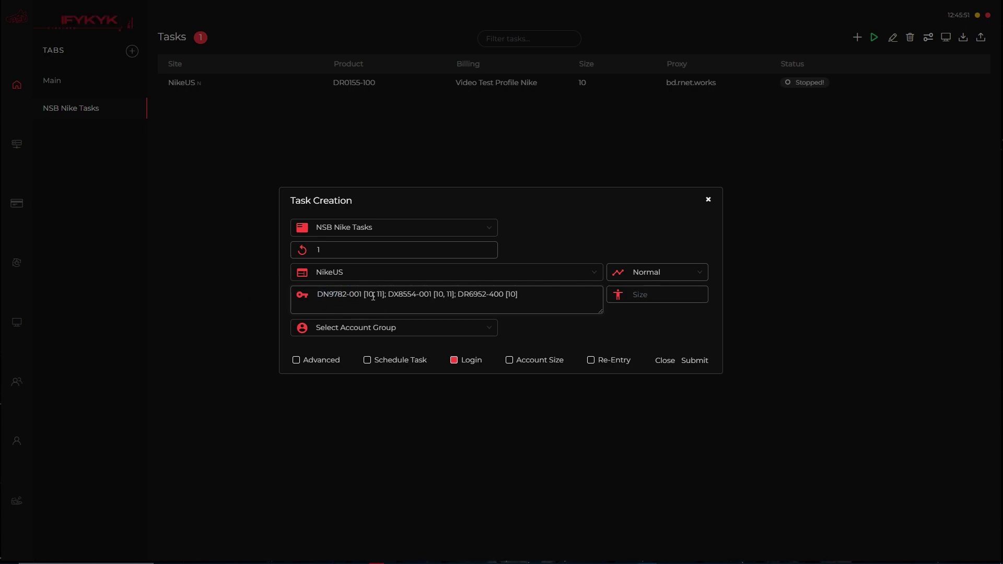
{"action": "left_click_drag", "start_coordinate": [386, 296], "coordinate": [316, 295]}
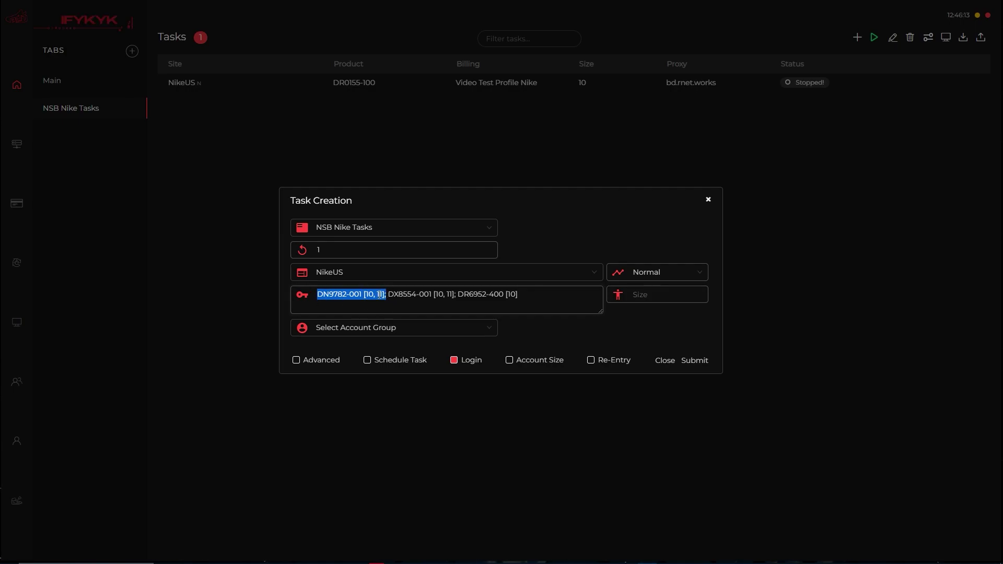
{"action": "left_click_drag", "start_coordinate": [387, 293], "coordinate": [457, 295]}
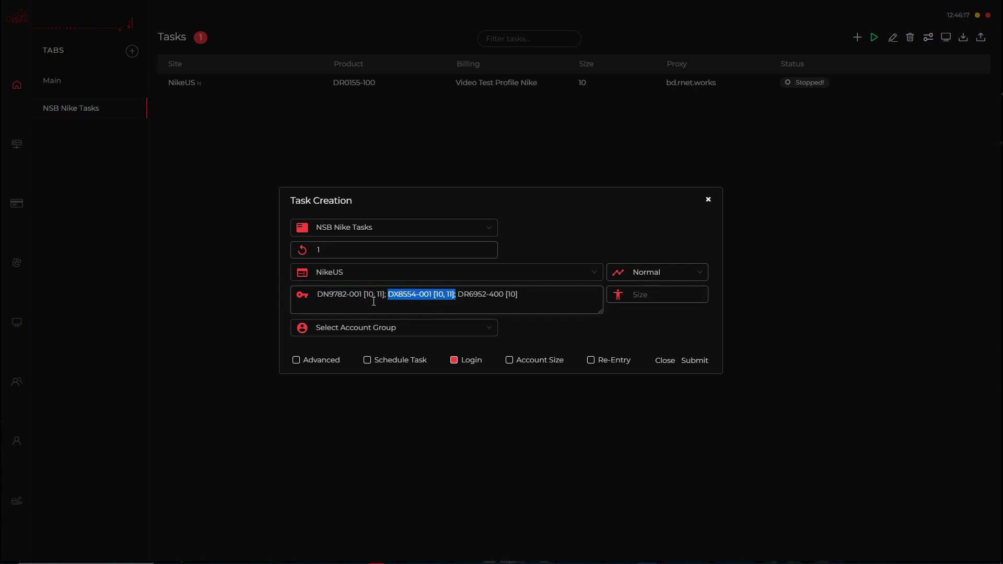
{"action": "left_click", "coordinate": [455, 295]}
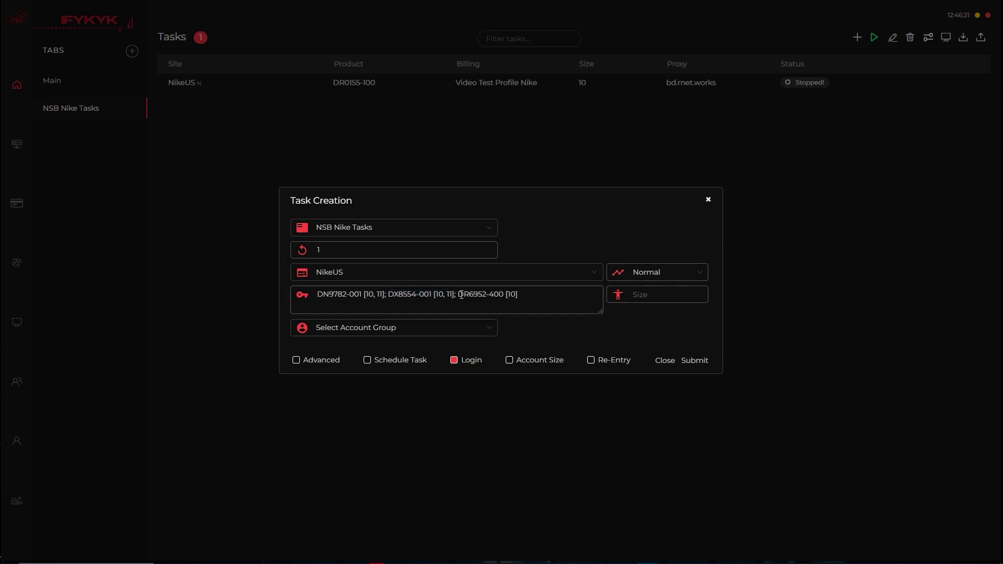
{"action": "left_click_drag", "start_coordinate": [460, 295], "coordinate": [523, 295]}
{"action": "left_click_drag", "start_coordinate": [531, 301], "coordinate": [290, 288]}
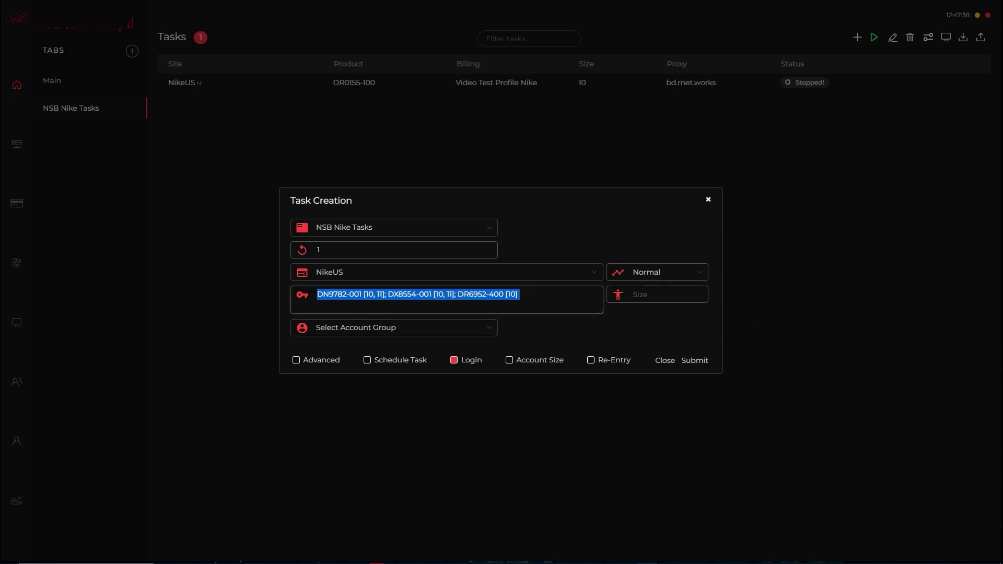
{"action": "type", "text": "DN9782-001; DX8554-001; DR6952-400"}
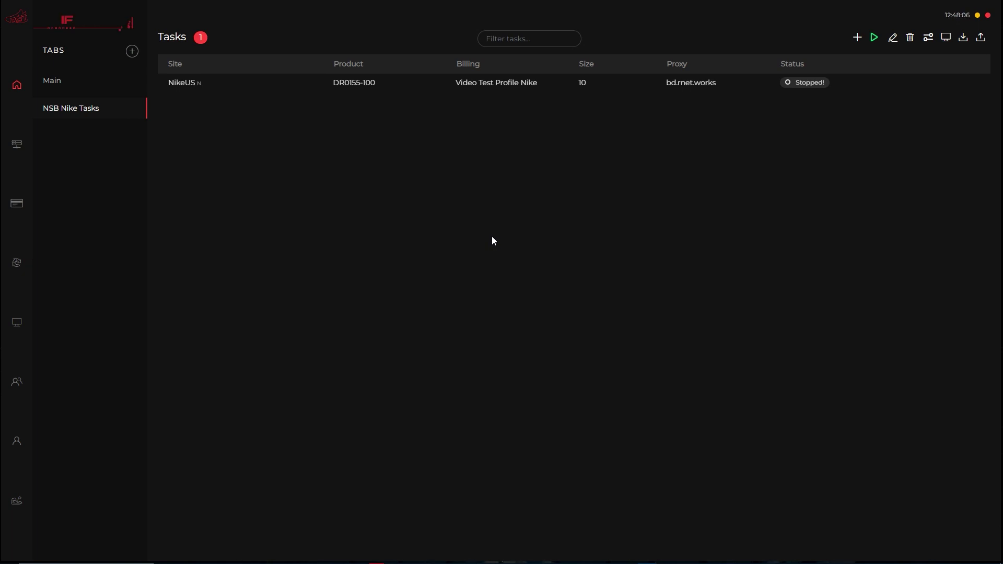
Go to the Captcha Solvers page listing test and Video Test NSB, opening and dismissing the Create Solver window.
{"action": "left_click", "coordinate": [17, 263]}
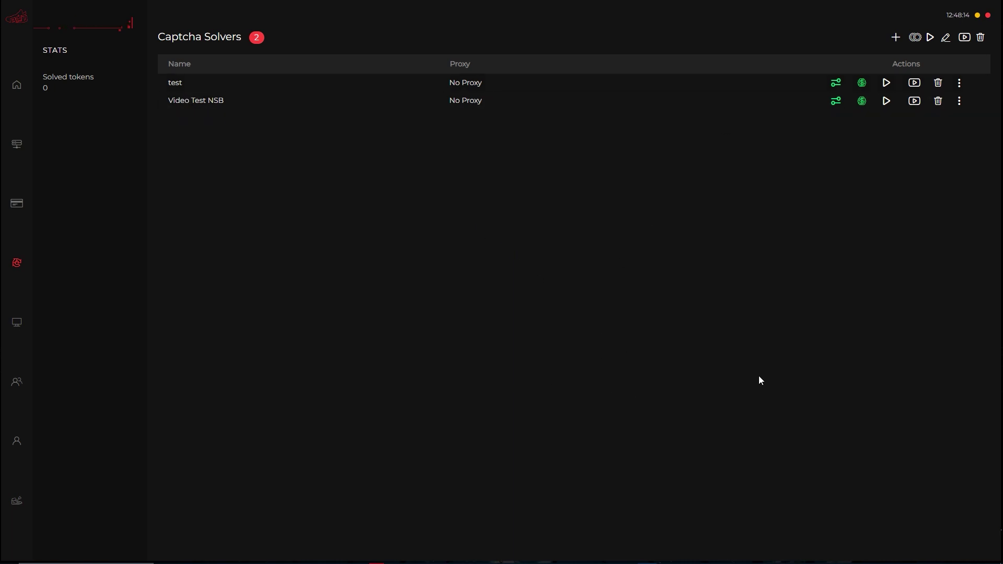
{"action": "left_click", "coordinate": [897, 38]}
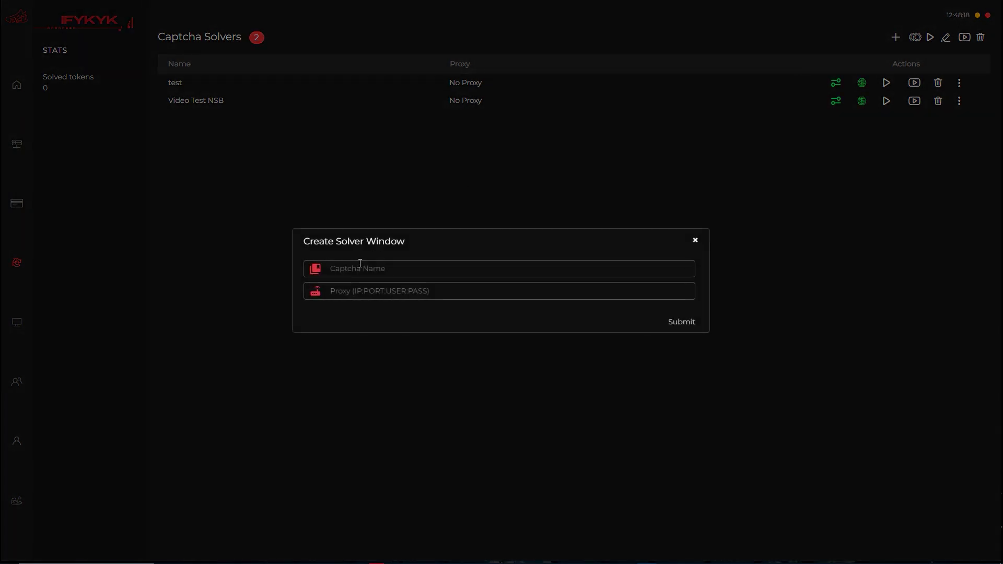
{"action": "left_click", "coordinate": [695, 241]}
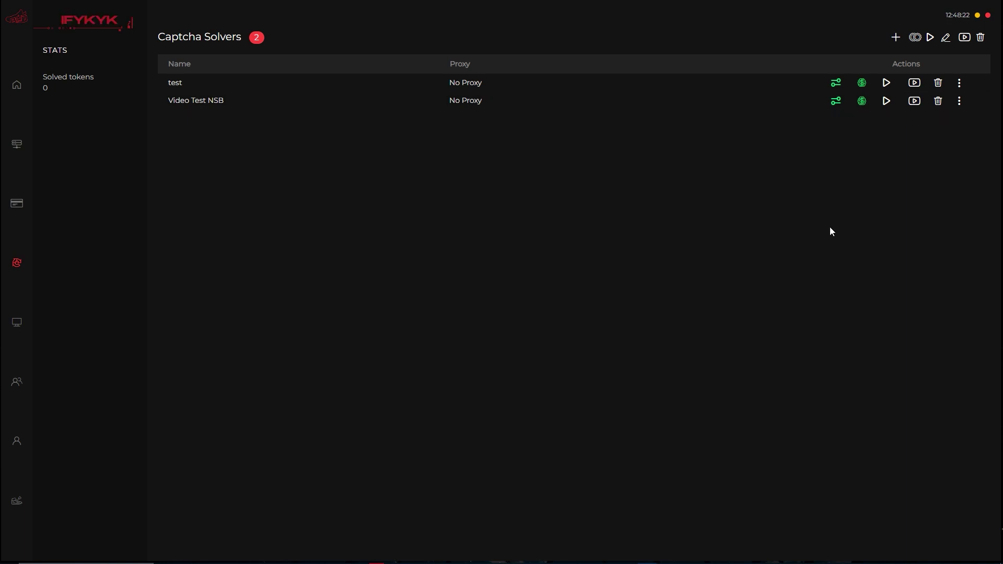
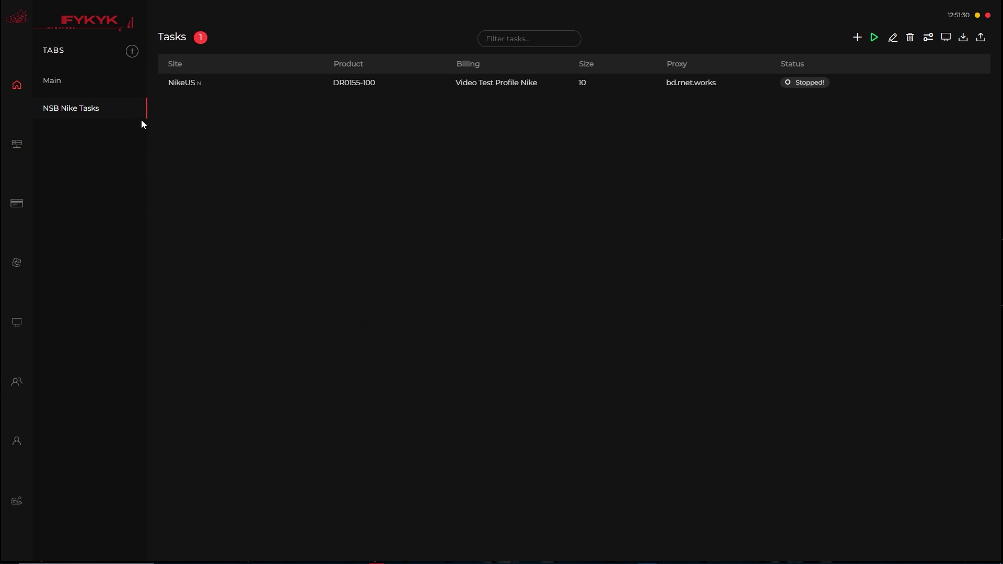
Create a new tab named 'NSB Shopify Tasks'.
{"action": "left_click", "coordinate": [132, 51]}
{"action": "left_click", "coordinate": [377, 289]}
{"action": "type", "text": "NSB Shopify Tasks"}
{"action": "key", "text": "Return"}
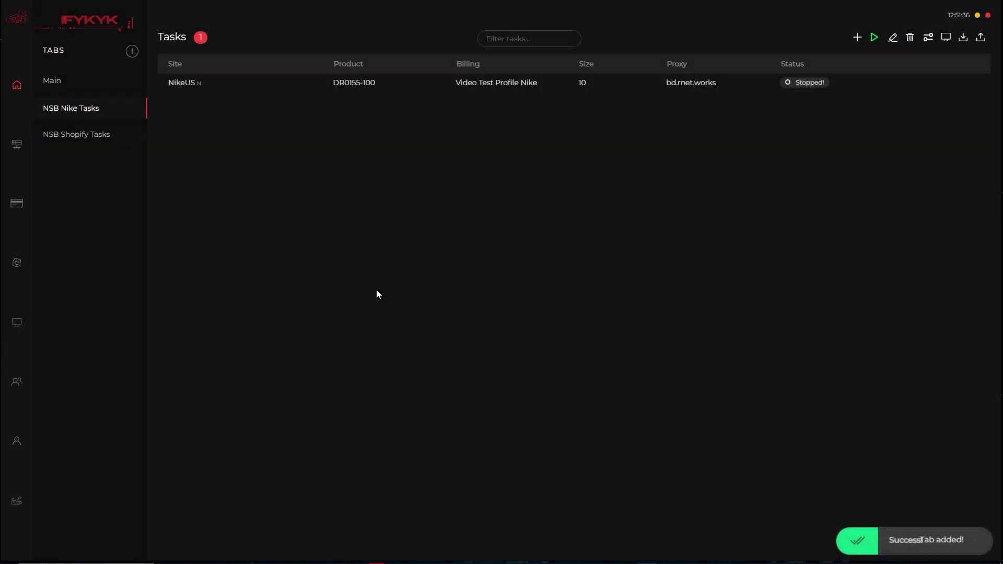
In the NSB Shopify Tasks tab, start a new task set to 1 task on Undefeated.
{"action": "left_click", "coordinate": [76, 136]}
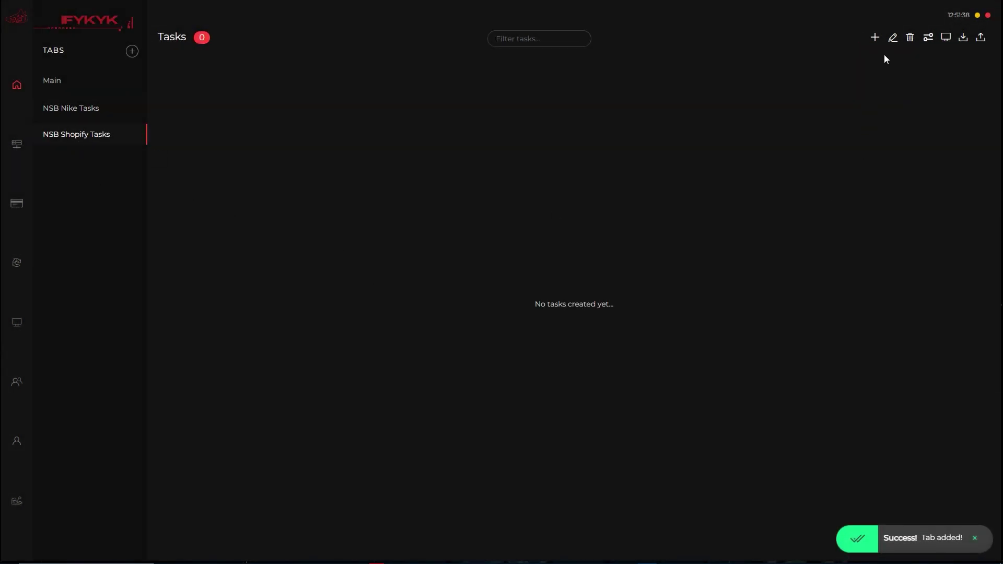
{"action": "left_click", "coordinate": [875, 39]}
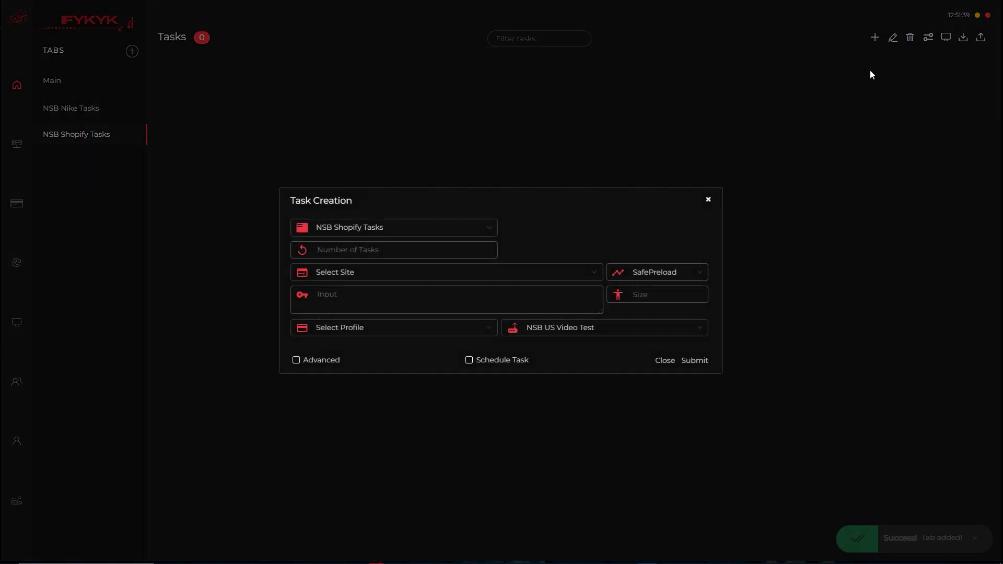
{"action": "left_click", "coordinate": [384, 252]}
{"action": "type", "text": "1"}
{"action": "left_click", "coordinate": [376, 270]}
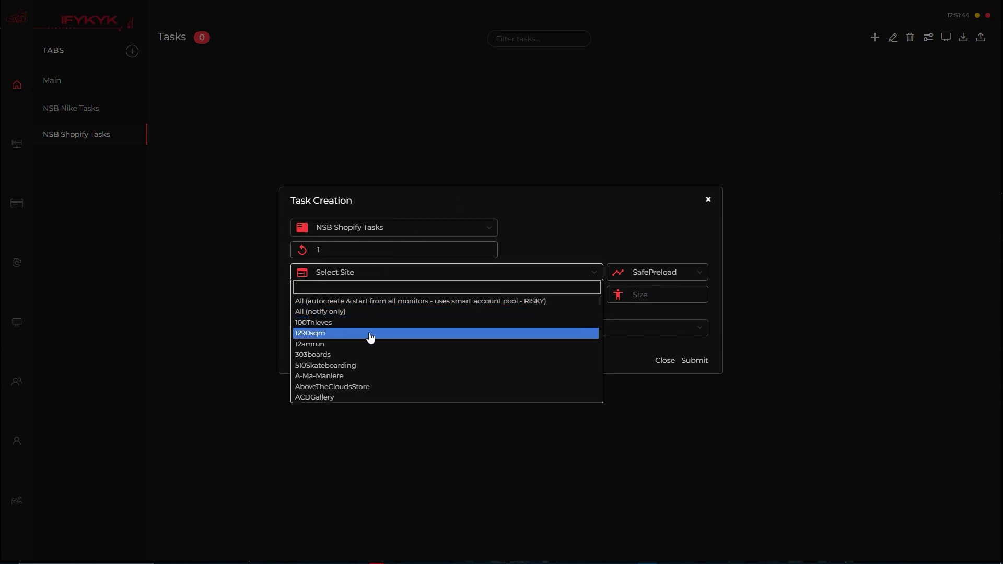
{"action": "type", "text": "undefe"}
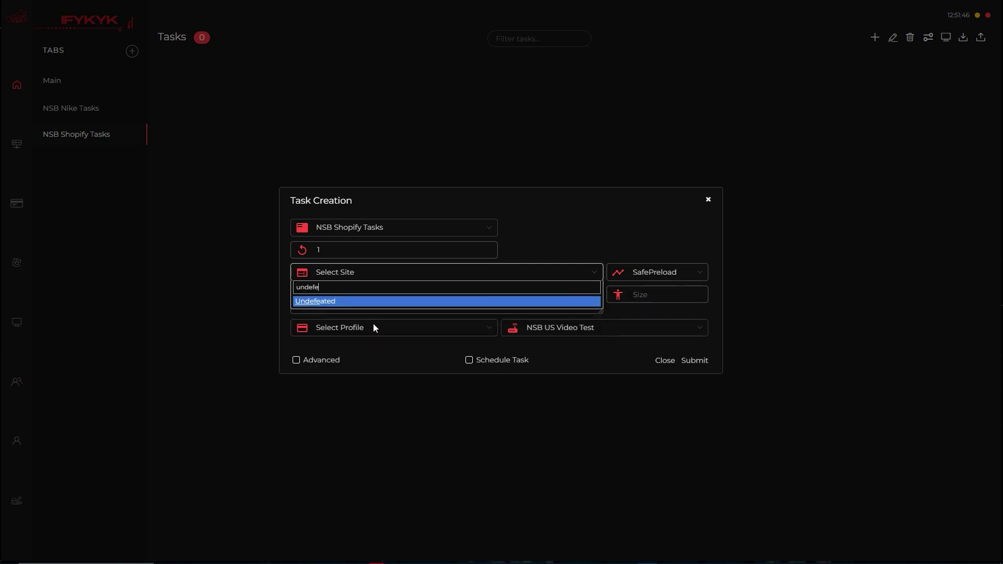
{"action": "key", "text": "Return"}
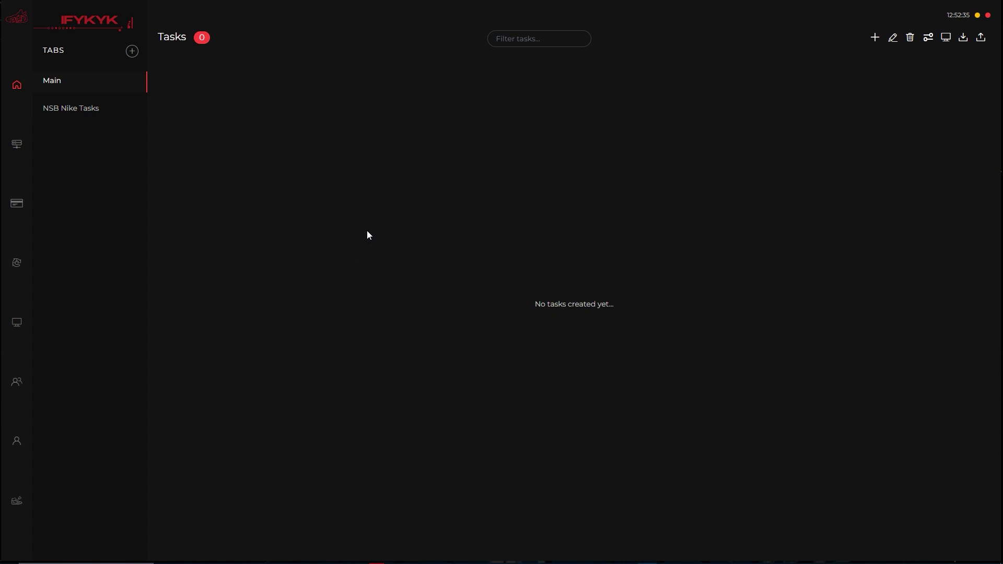
Add a tab named 'NSB Shopify Tasks' again.
{"action": "left_click", "coordinate": [132, 51]}
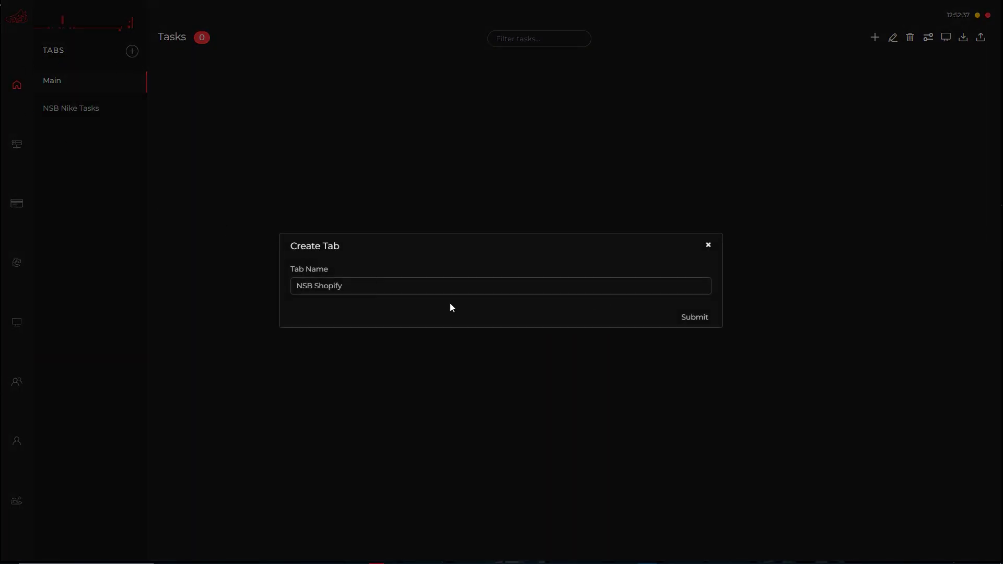
{"action": "left_click", "coordinate": [401, 285]}
{"action": "type", "text": "Tasks"}
{"action": "key", "text": "Return"}
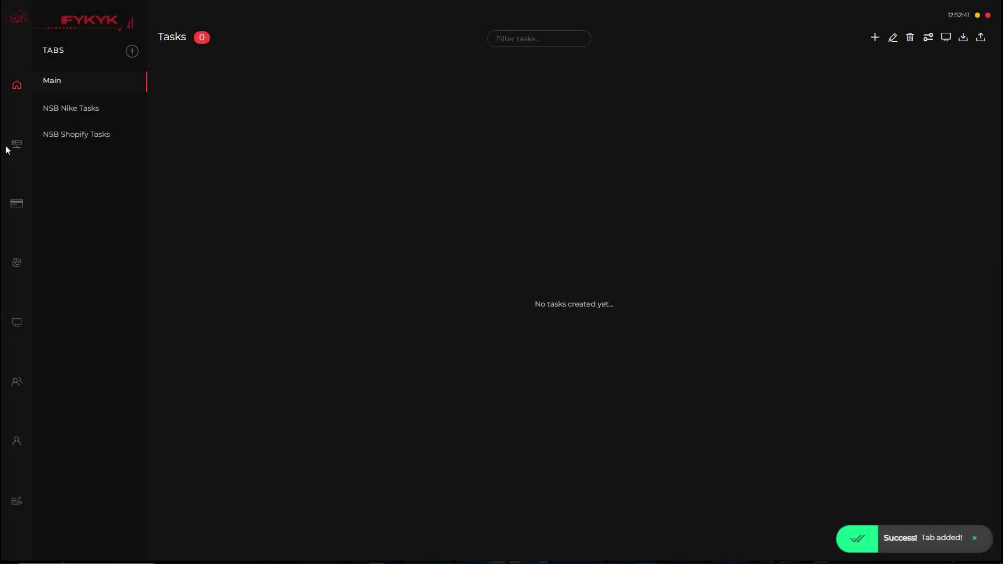
Open that tab and begin a new task for 1 task on the Undefeated site.
{"action": "left_click", "coordinate": [70, 135]}
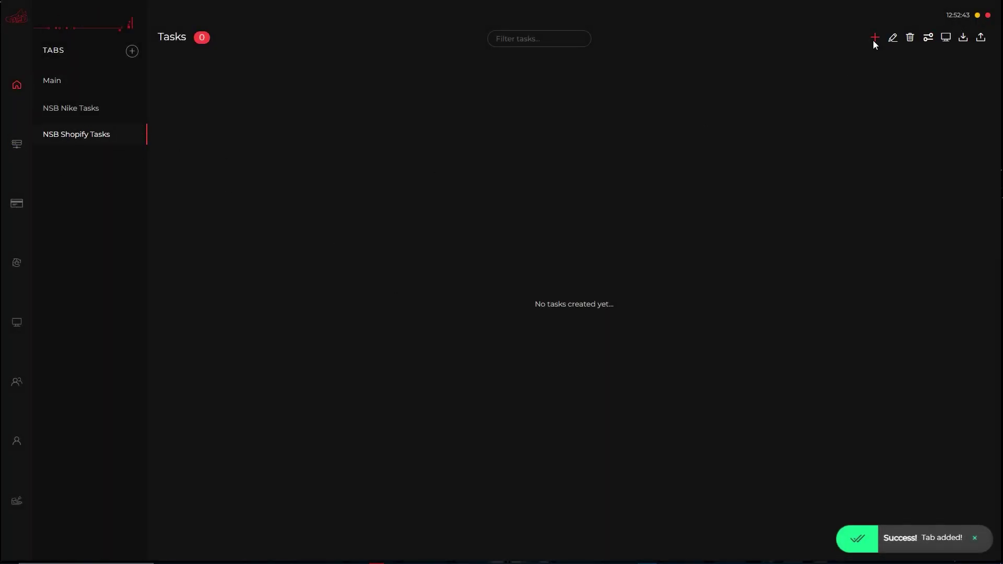
{"action": "left_click", "coordinate": [876, 37]}
{"action": "left_click_drag", "start_coordinate": [349, 250], "coordinate": [293, 249]}
{"action": "type", "text": "1"}
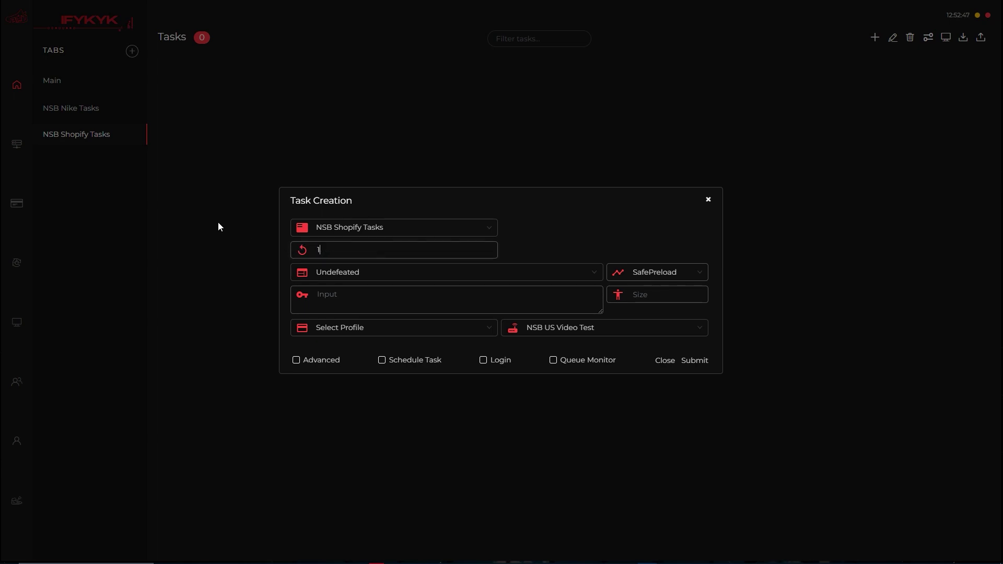
{"action": "left_click", "coordinate": [365, 282]}
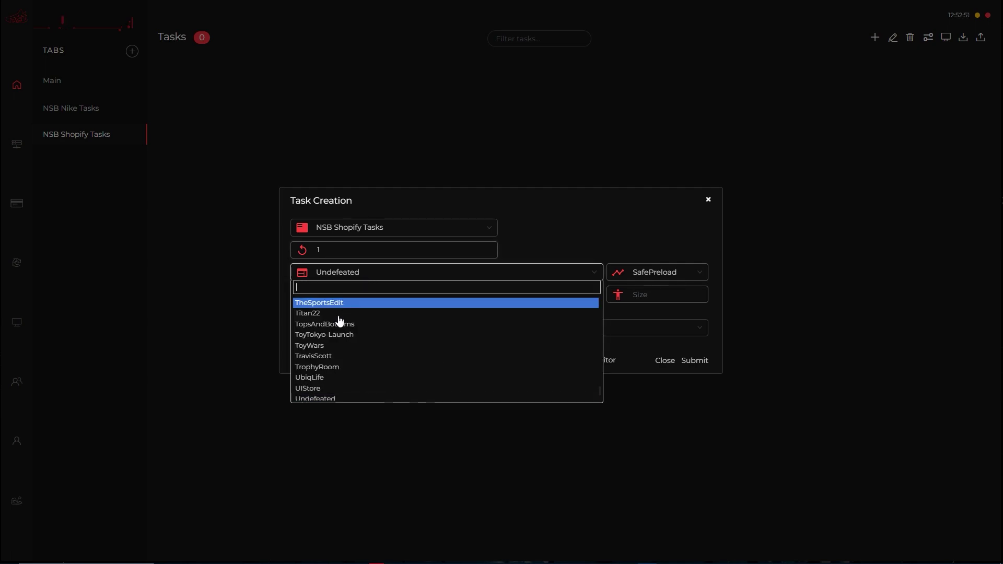
{"action": "left_click", "coordinate": [321, 402]}
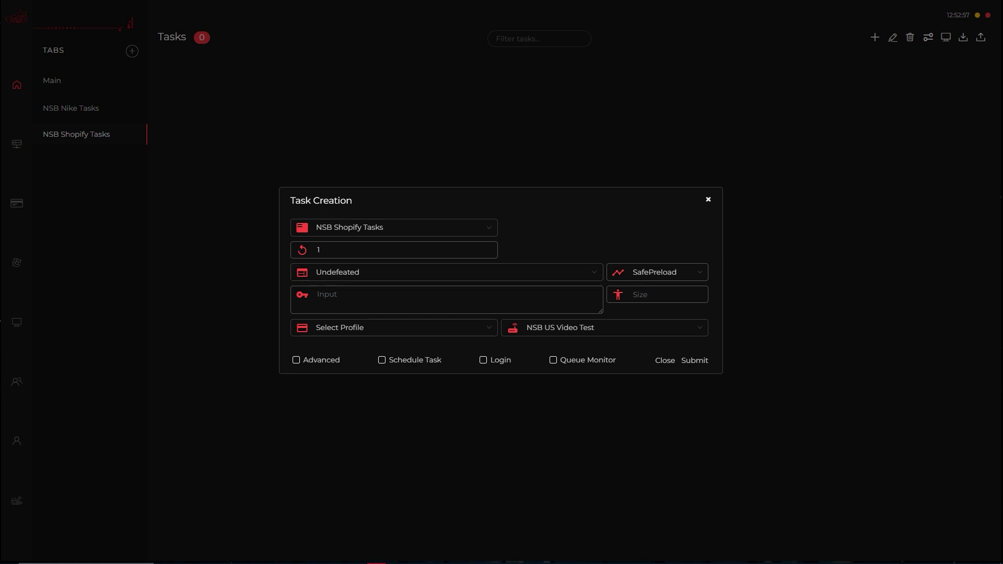
{"action": "key", "text": "alt+Tab"}
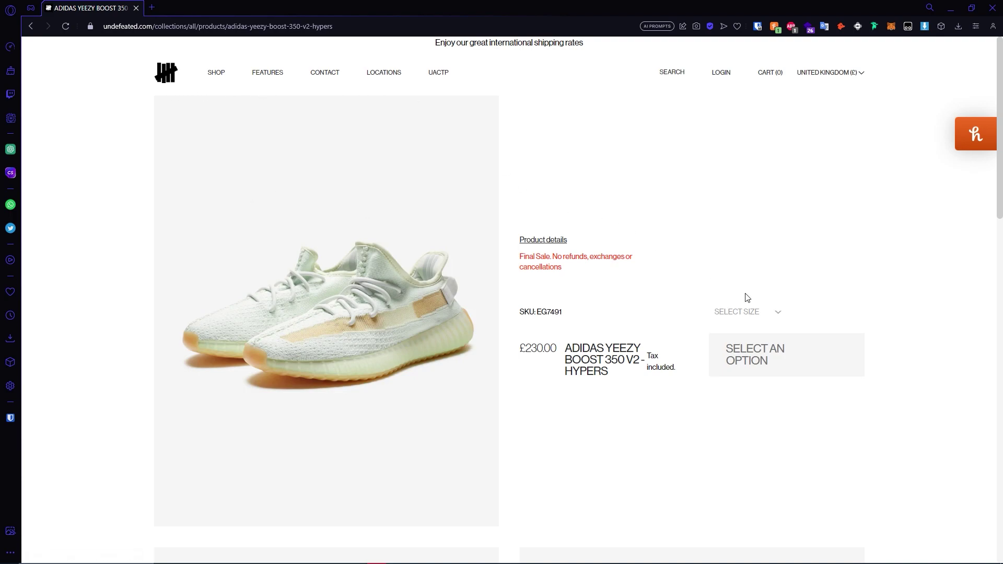
Check the Yeezy Boost 350 V2 Hypers sizes and paste its product URL into the task's Input box.
{"action": "left_click", "coordinate": [751, 313]}
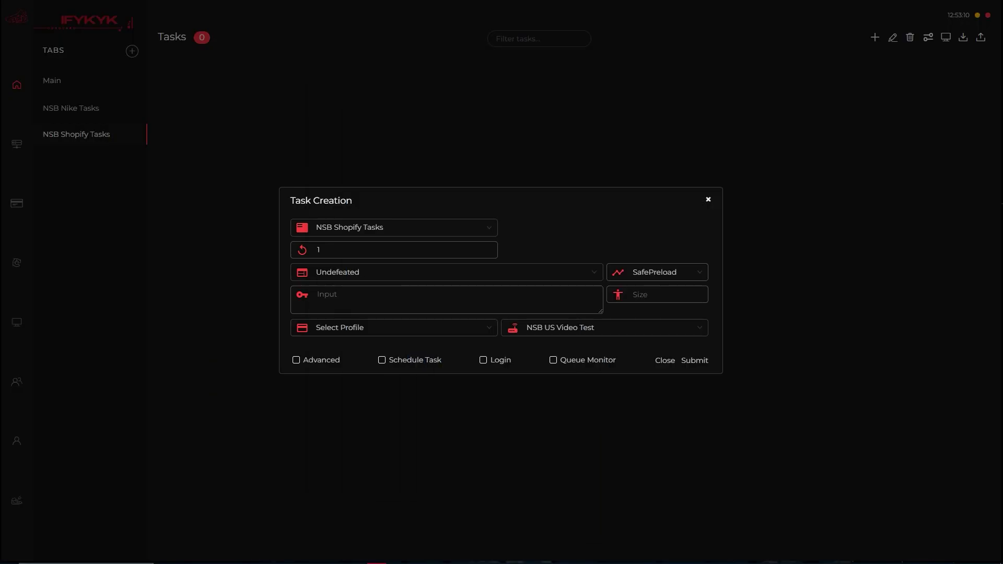
{"action": "left_click", "coordinate": [352, 295]}
{"action": "type", "text": "https://undefeated.com/collections/all/products/adidas-yeezy-boost-350-v2-hypers"}
{"action": "key", "text": "ctrl+a"}
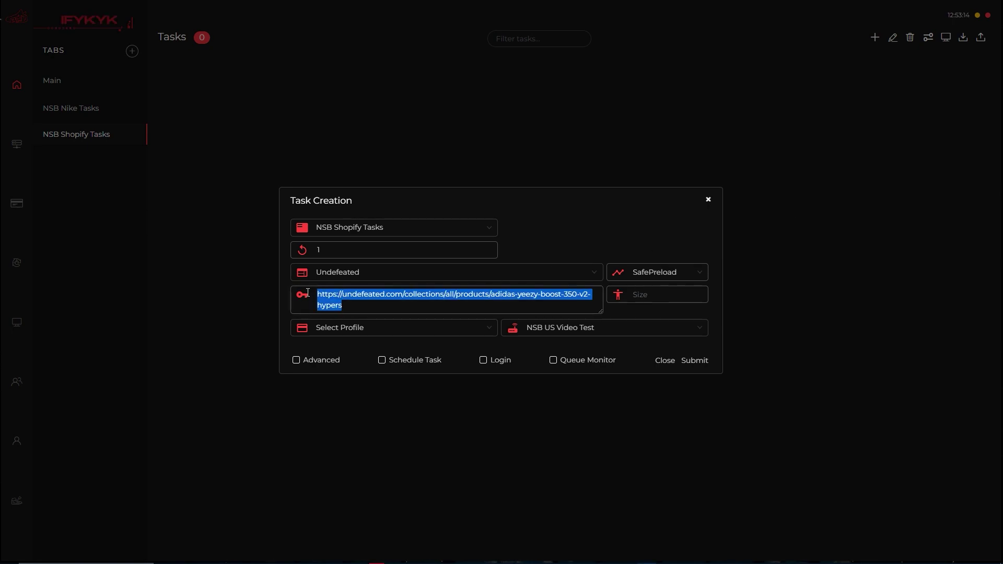
Set the task to size 9, Fast mode, Video Test Profile64 and No Proxy, with Advanced settings shown.
{"action": "left_click", "coordinate": [665, 295]}
{"action": "type", "text": "8"}
{"action": "left_click", "coordinate": [675, 274]}
{"action": "left_click", "coordinate": [654, 303]}
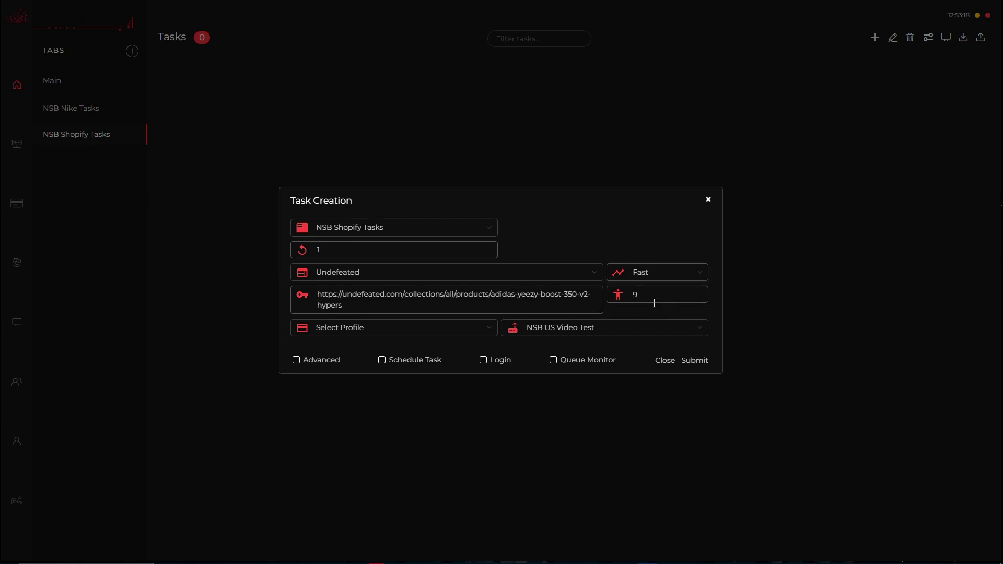
{"action": "left_click", "coordinate": [369, 331]}
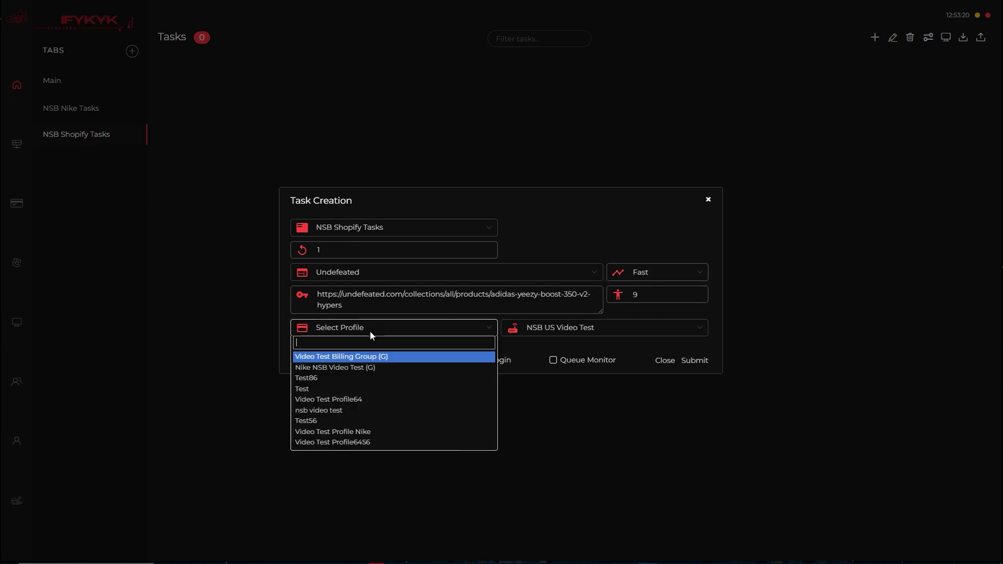
{"action": "left_click", "coordinate": [342, 401]}
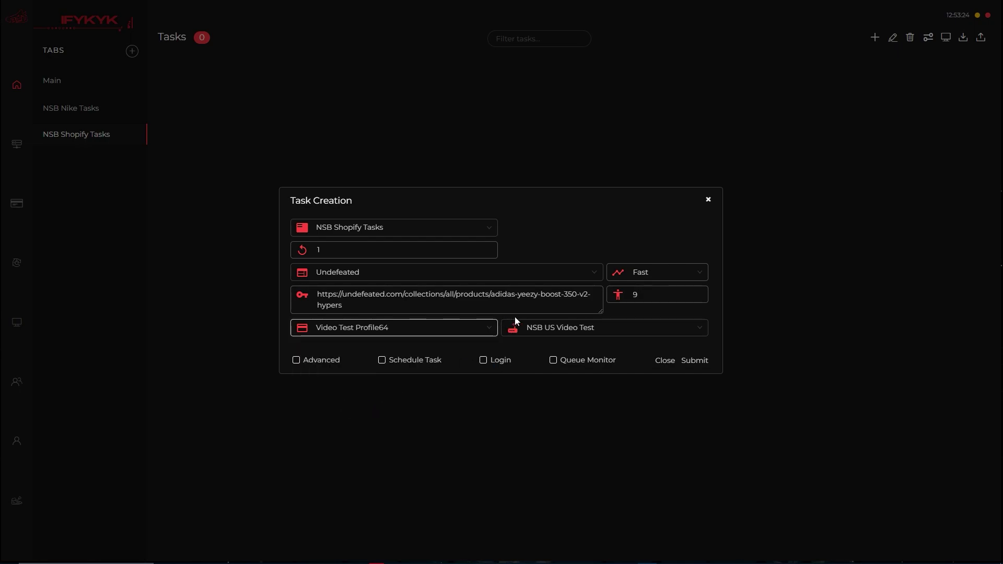
{"action": "left_click", "coordinate": [547, 326]}
{"action": "left_click", "coordinate": [521, 354]}
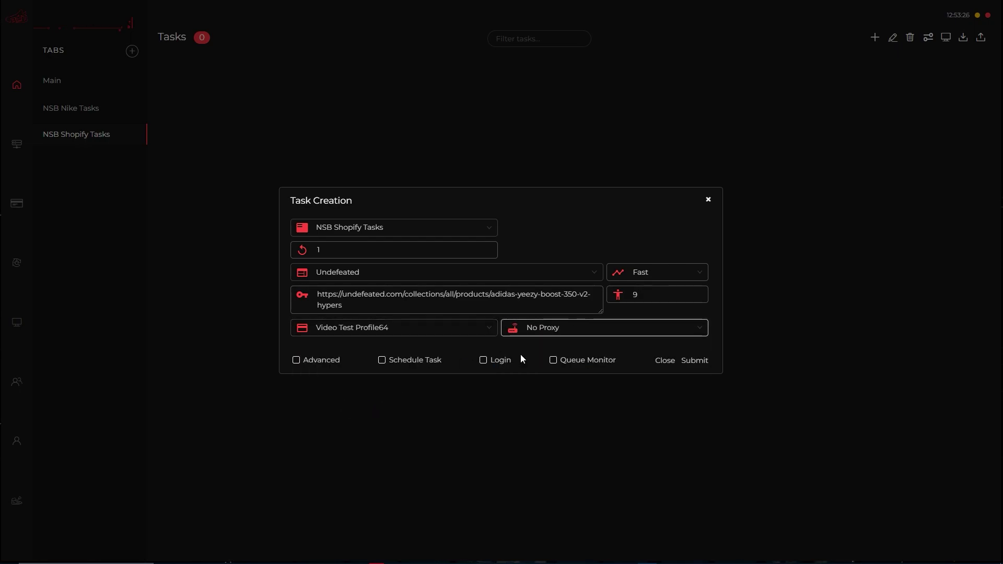
{"action": "left_click", "coordinate": [324, 360]}
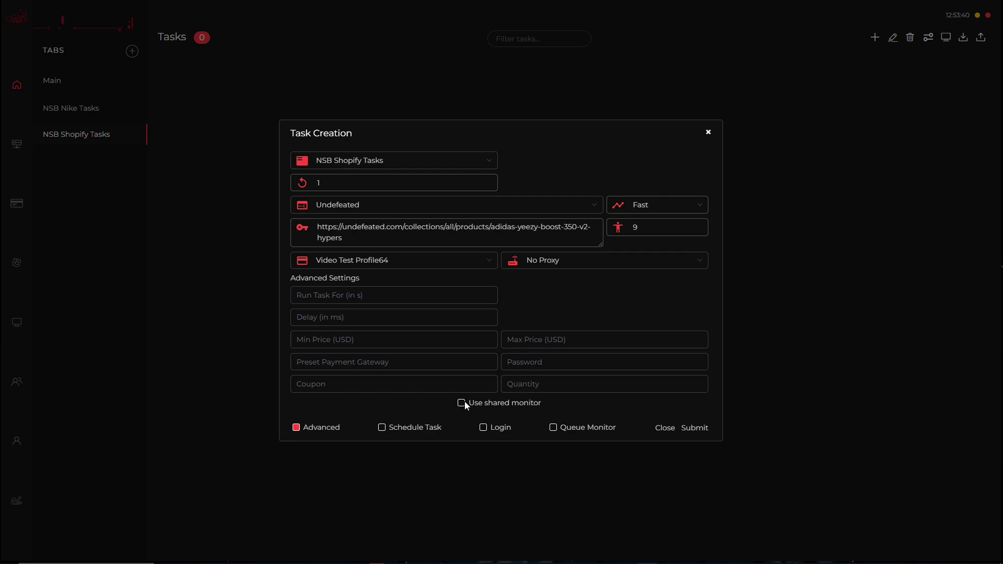
Collapse Advanced settings and enable Login with the Undefeated Video Test Accounts79 account group.
{"action": "left_click", "coordinate": [297, 426]}
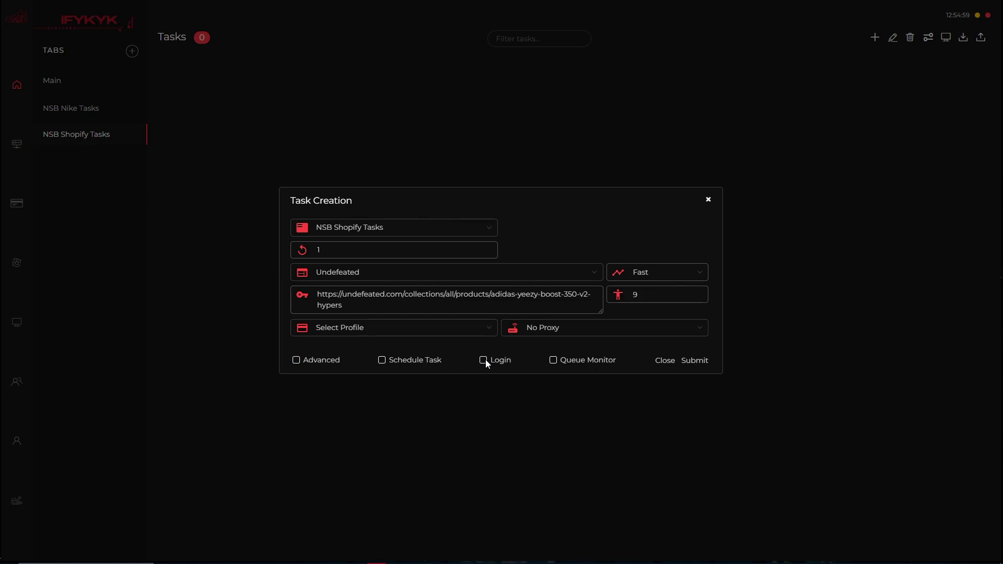
{"action": "left_click", "coordinate": [483, 361]}
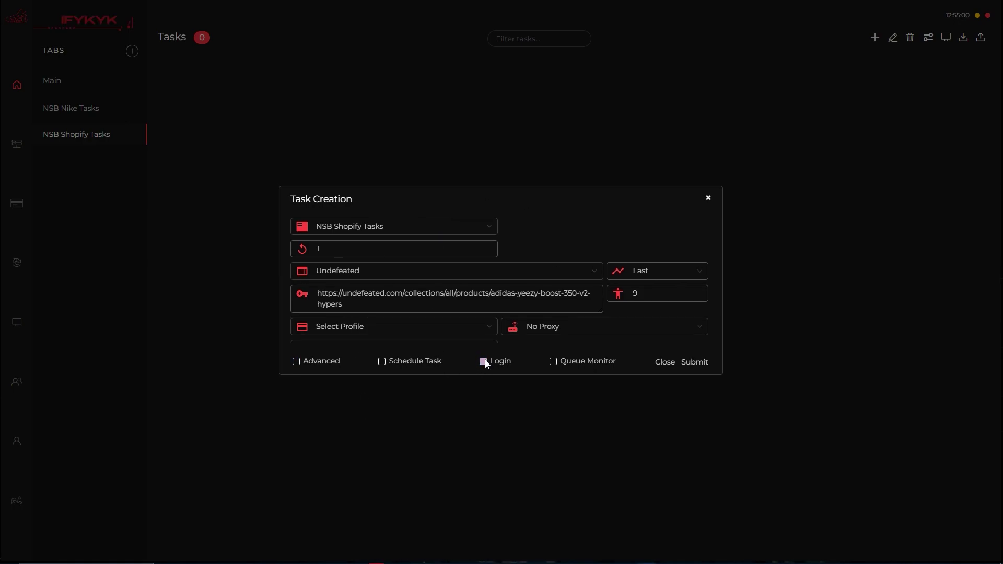
{"action": "left_click", "coordinate": [430, 345]}
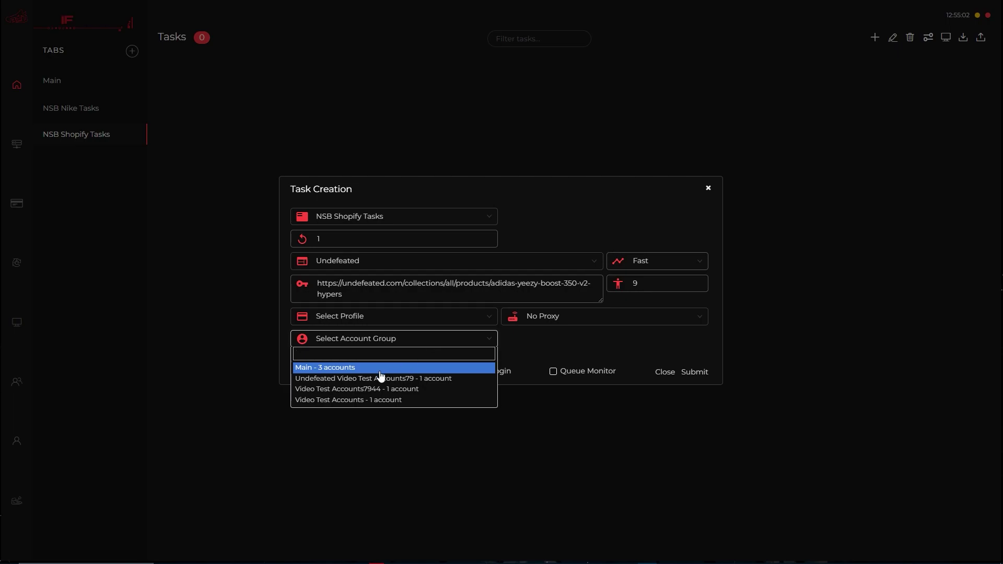
{"action": "left_click", "coordinate": [347, 380]}
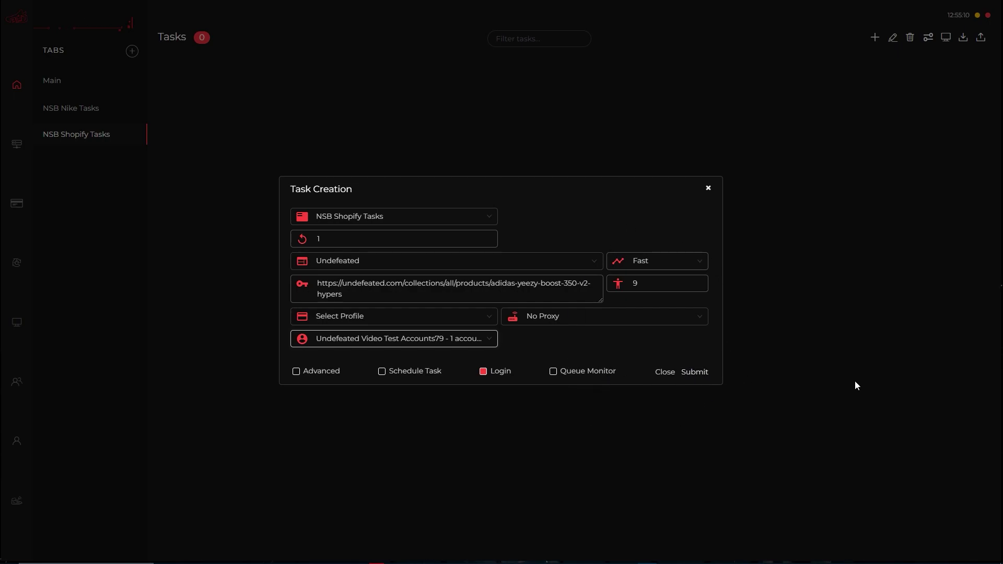
{"action": "triple_click", "coordinate": [450, 285]}
{"action": "key", "text": "ctrl+c"}
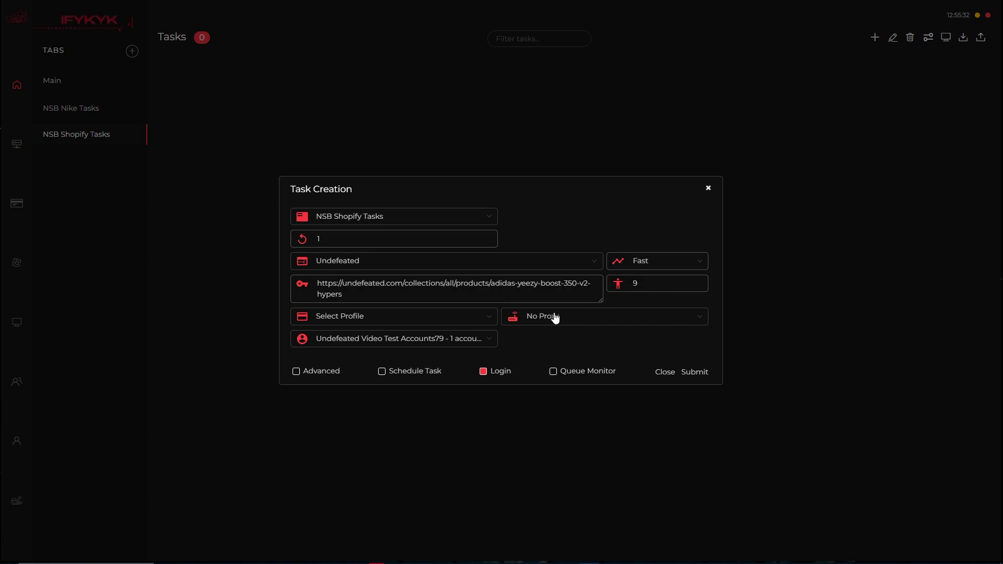
Paste the Jordan keyword searches (Jordan pine green -low, Jordan macha -low) into the Input field and examine them.
{"action": "key", "text": "ctrl+a"}
{"action": "type", "text": "Jordan pine green -low, Jordan macha -low"}
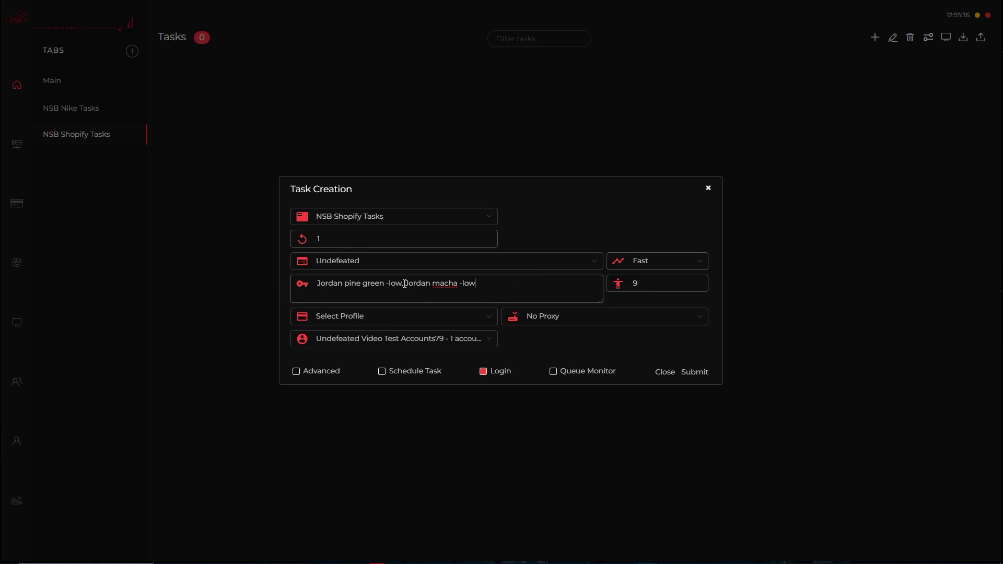
{"action": "left_click_drag", "start_coordinate": [403, 284], "coordinate": [316, 282]}
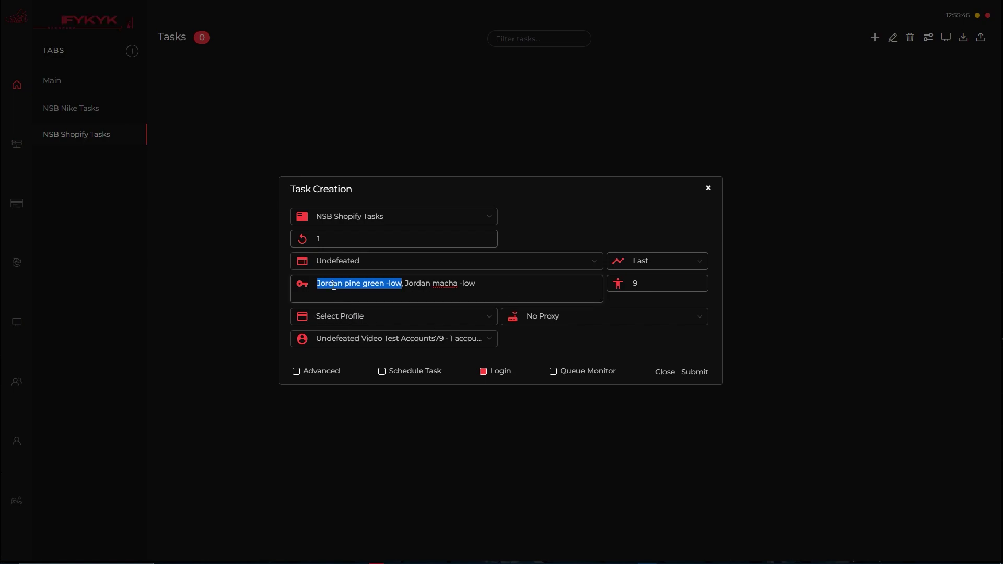
{"action": "left_click", "coordinate": [396, 284]}
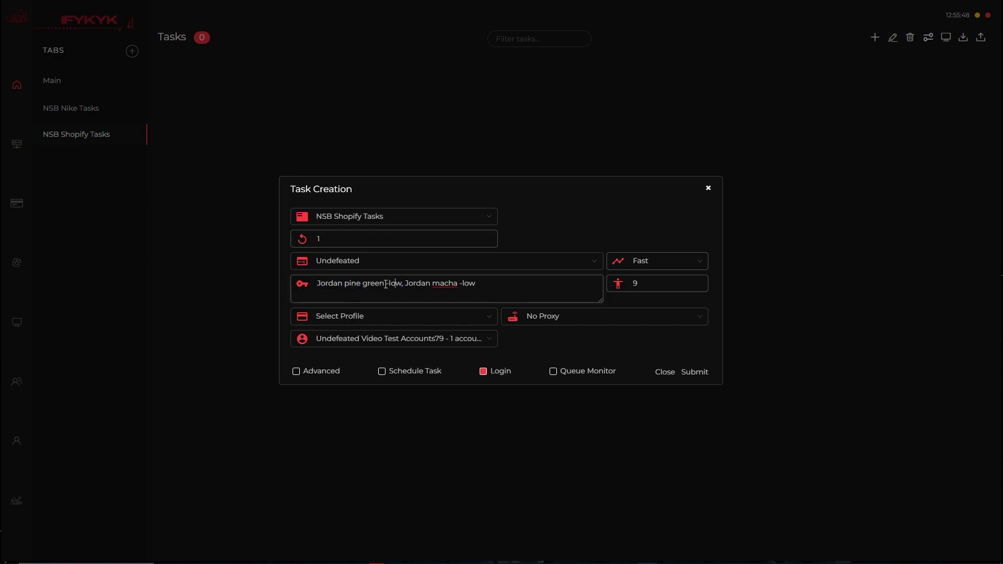
{"action": "left_click_drag", "start_coordinate": [386, 284], "coordinate": [402, 284]}
{"action": "left_click_drag", "start_coordinate": [404, 288], "coordinate": [533, 289]}
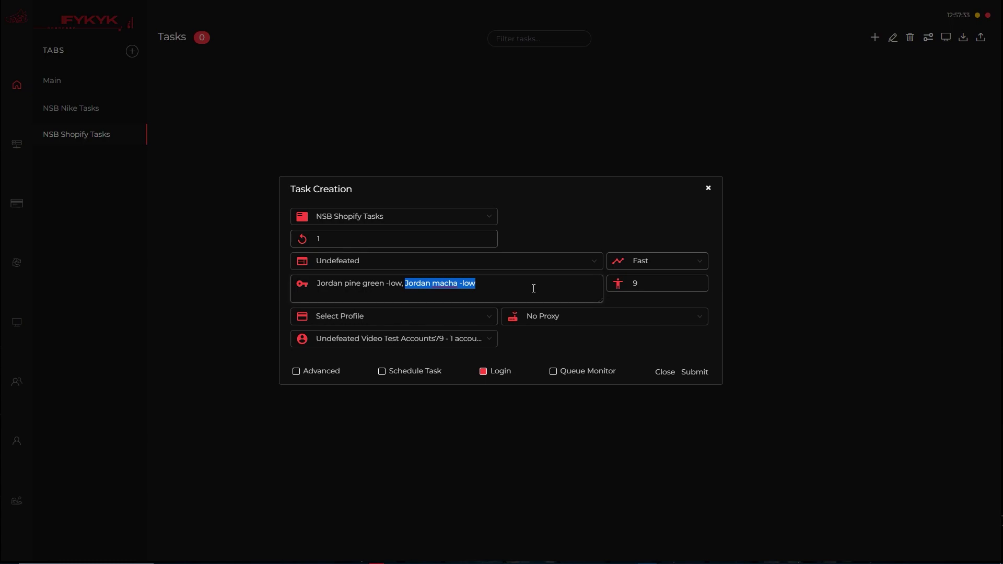
{"action": "left_click", "coordinate": [402, 286]}
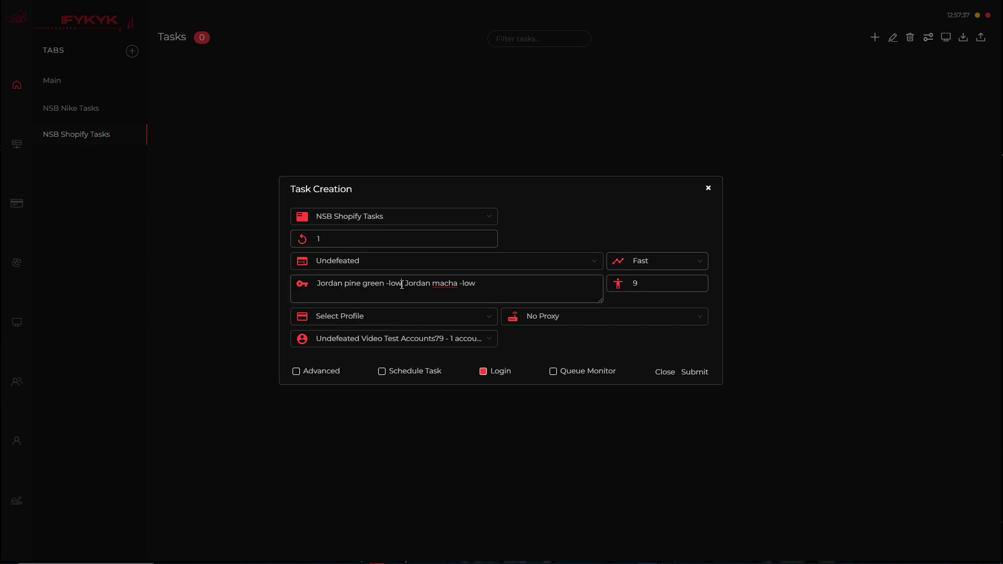
{"action": "left_click_drag", "start_coordinate": [401, 285], "coordinate": [305, 285]}
{"action": "left_click", "coordinate": [400, 283]}
{"action": "left_click_drag", "start_coordinate": [399, 283], "coordinate": [512, 287]}
{"action": "left_click_drag", "start_coordinate": [402, 287], "coordinate": [317, 287]}
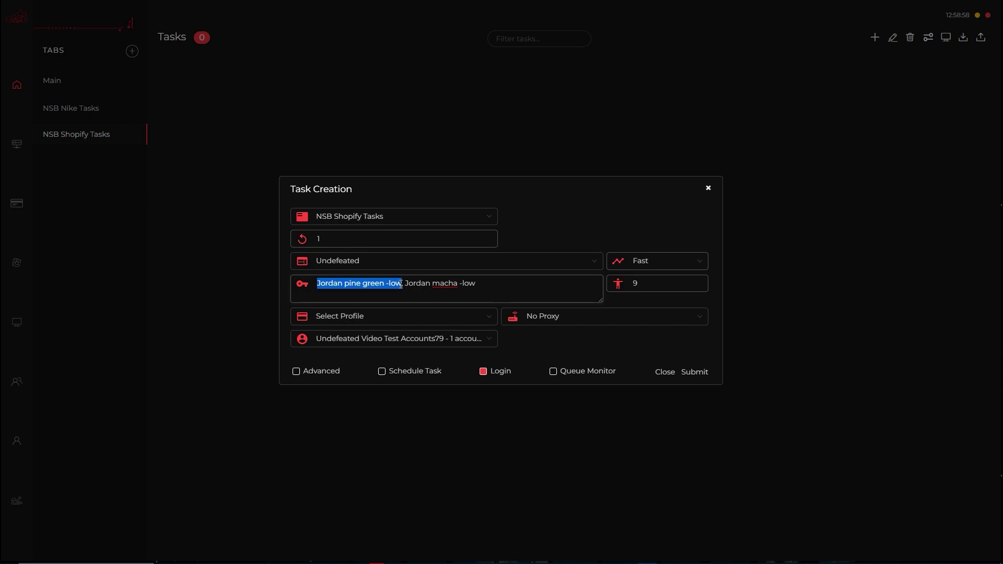
{"action": "left_click_drag", "start_coordinate": [406, 283], "coordinate": [568, 285]}
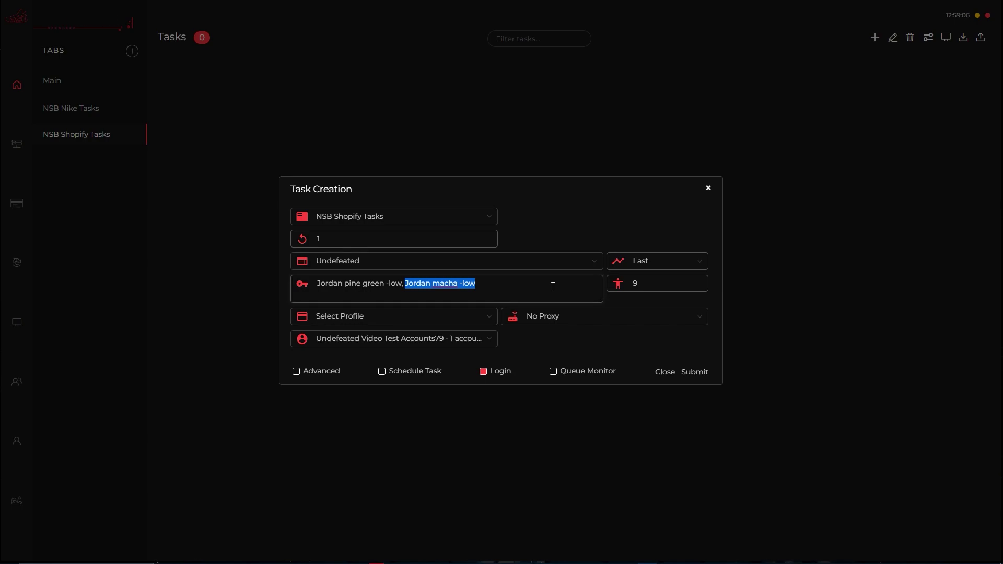
{"action": "left_click", "coordinate": [550, 287]}
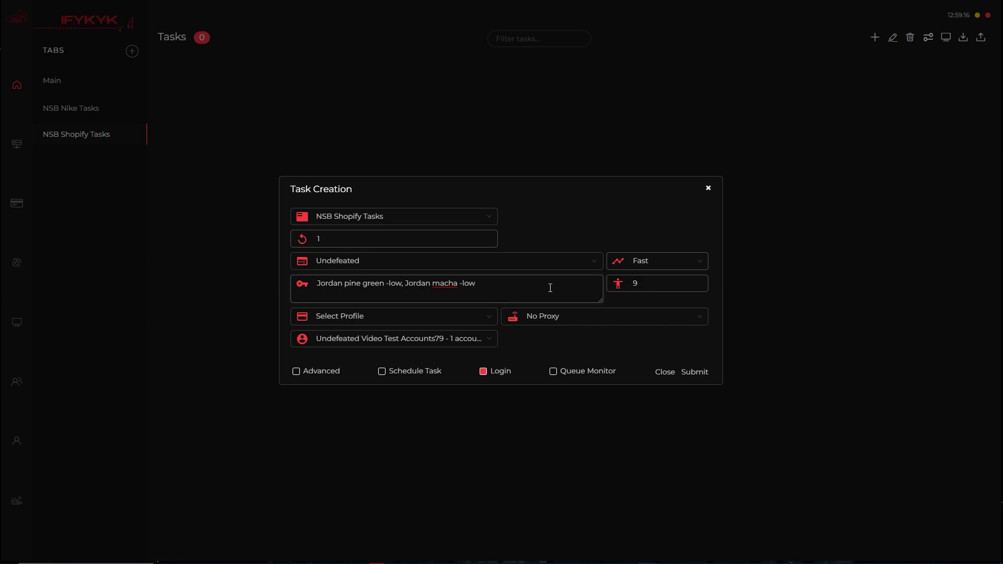
Replace the keywords with the Yeezy Boost 350 V2 product URL.
{"action": "key", "text": "ctrl+a"}
{"action": "key", "text": "BackSpace"}
{"action": "key", "text": "ctrl+v"}
{"action": "key", "text": "ctrl+a"}
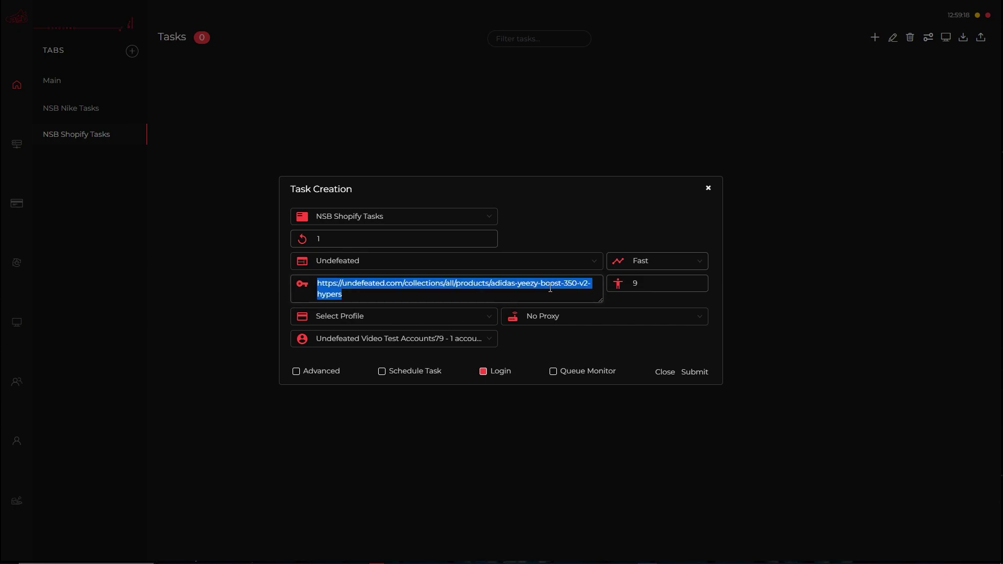
Bill the task to the nsb video test profile and submit it.
{"action": "left_click", "coordinate": [473, 317]}
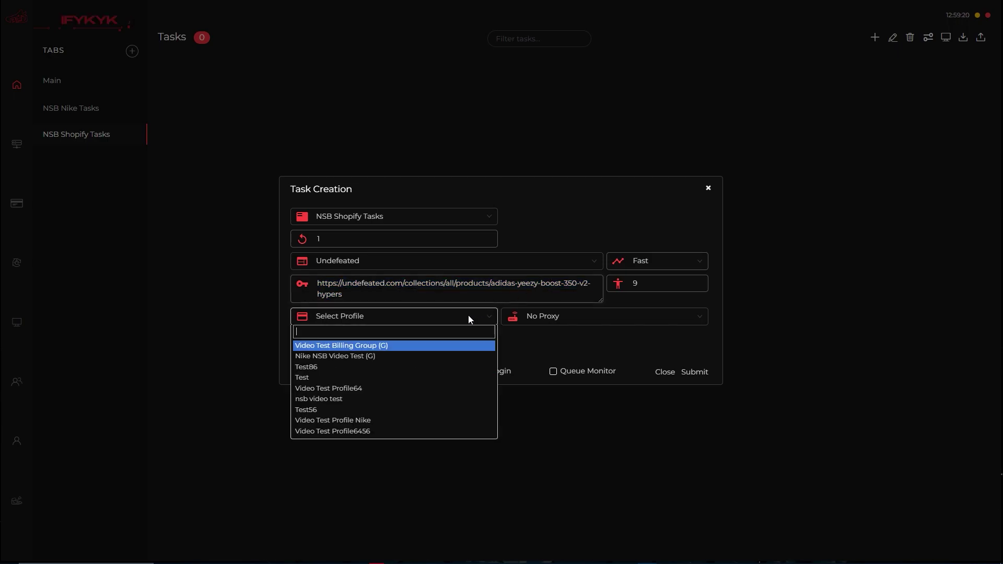
{"action": "left_click", "coordinate": [355, 400]}
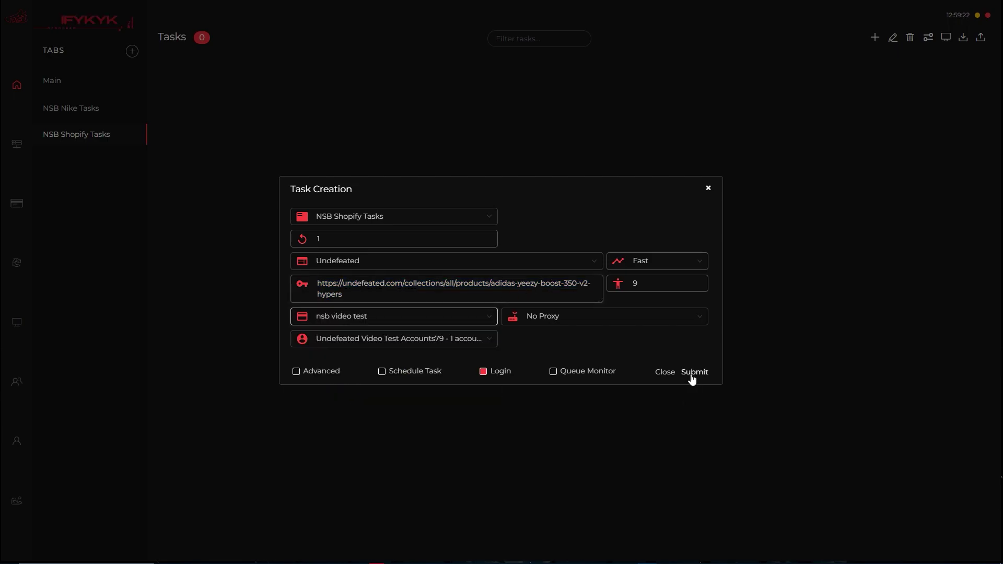
{"action": "left_click", "coordinate": [689, 373]}
{"action": "left_click", "coordinate": [660, 369]}
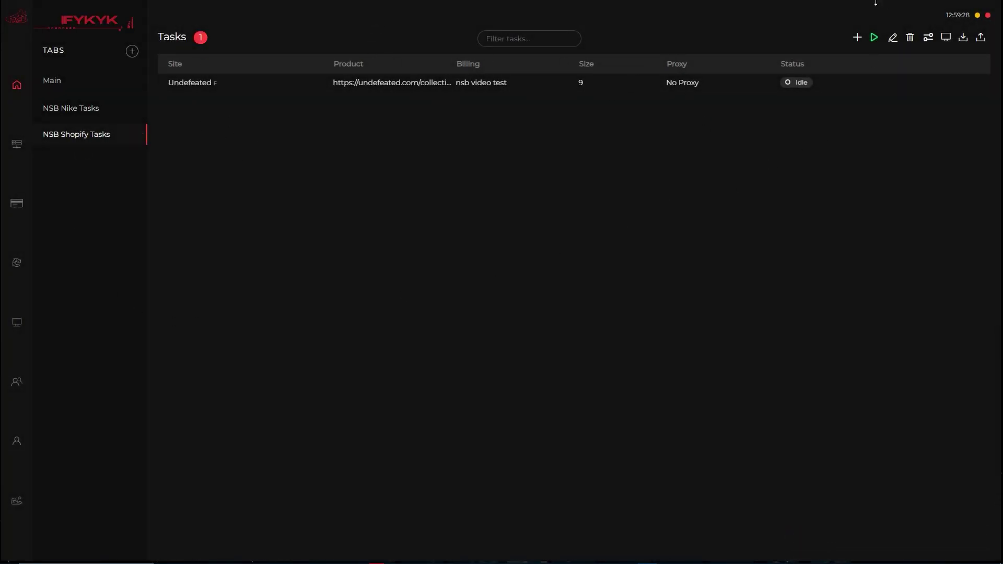
Run the Undefeated task and move the captcha solver window to the centre.
{"action": "left_click", "coordinate": [795, 84]}
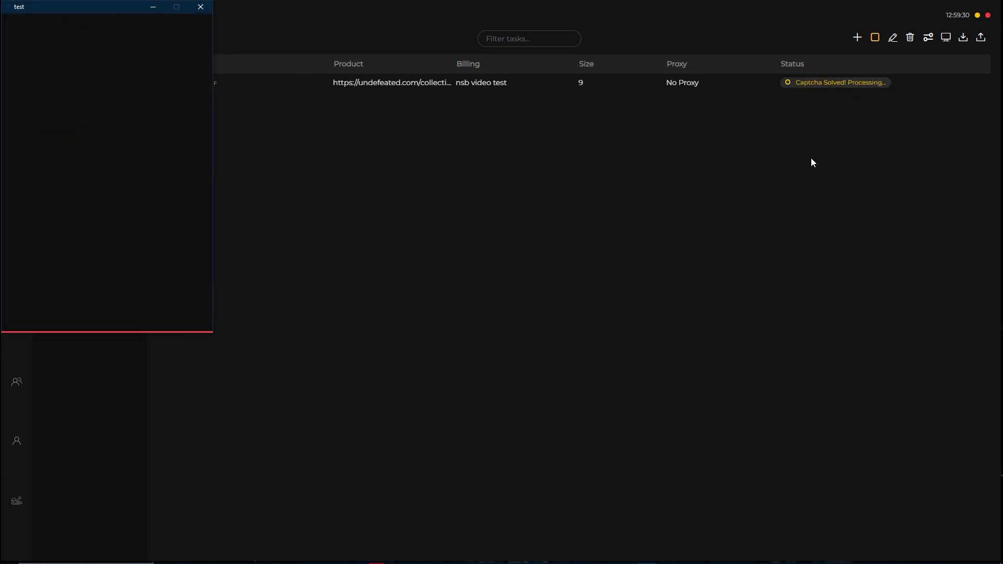
{"action": "left_click_drag", "start_coordinate": [64, 11], "coordinate": [489, 114]}
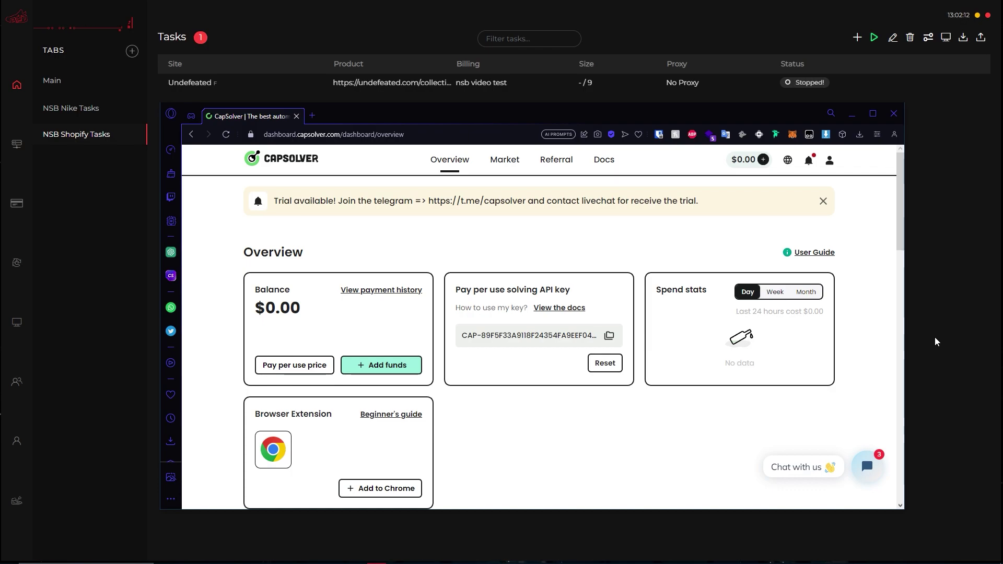
Copy the CapSolver solving API key and return to NSB3.
{"action": "left_click", "coordinate": [609, 335]}
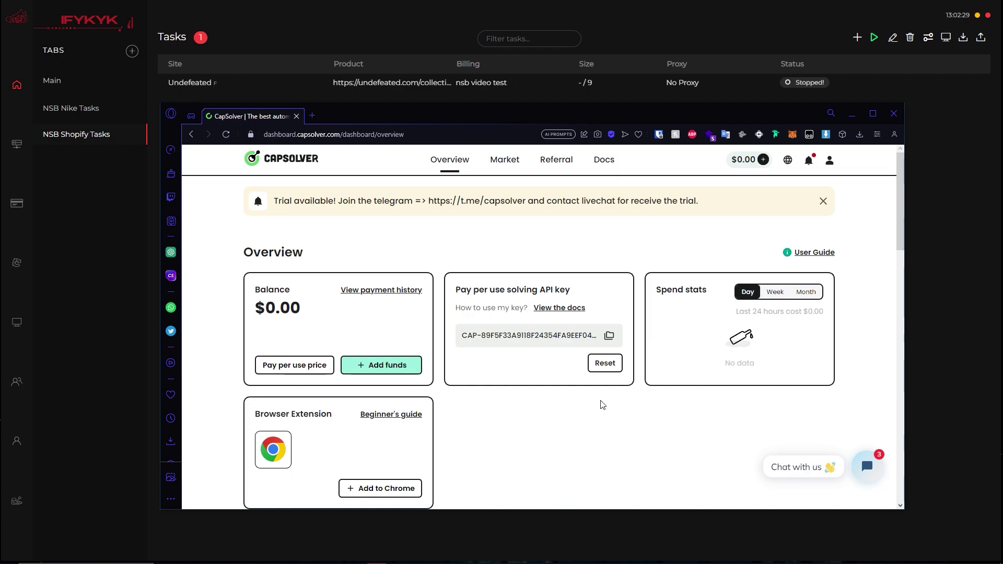
{"action": "left_click", "coordinate": [313, 22]}
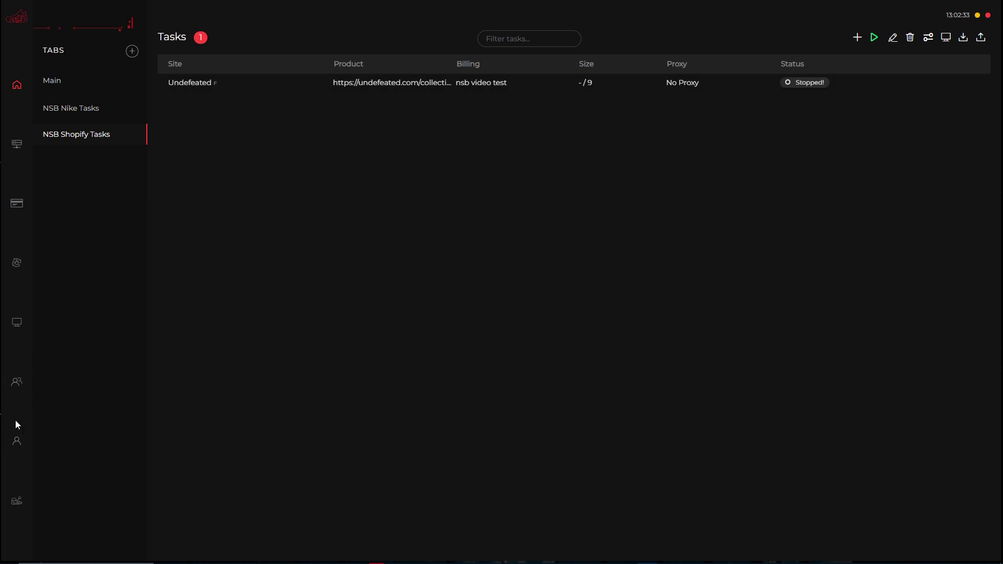
Paste the copied CapSolver key into the Cap Solver Key field of APIs Configuration and save it.
{"action": "left_click", "coordinate": [16, 441]}
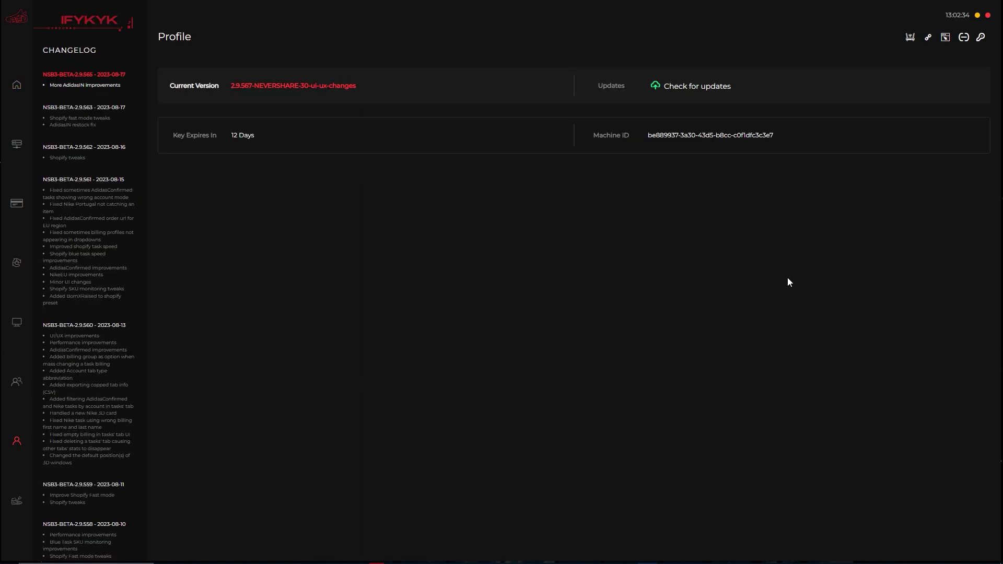
{"action": "left_click", "coordinate": [929, 38]}
{"action": "left_click_drag", "start_coordinate": [479, 268], "coordinate": [306, 273]}
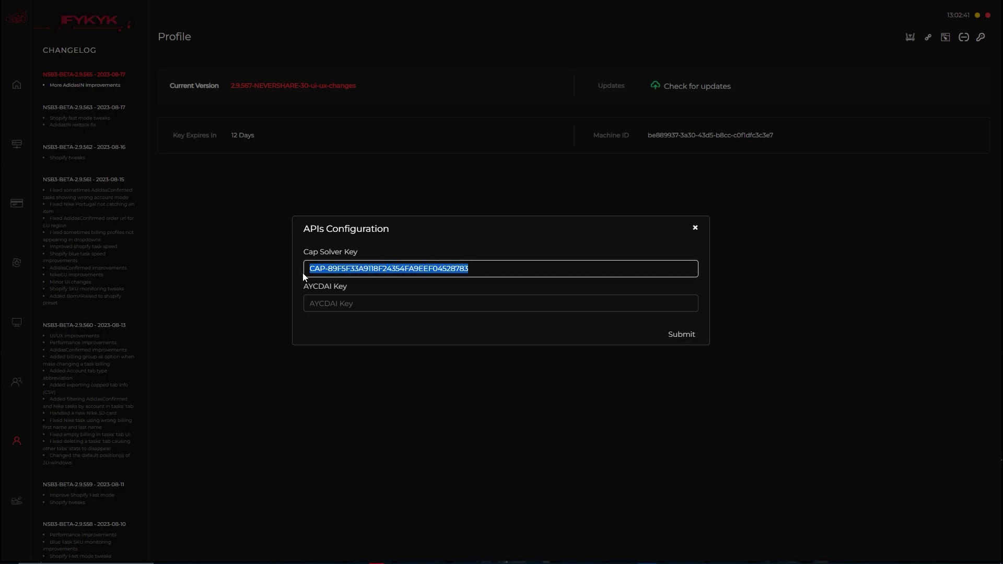
{"action": "key", "text": "Right"}
{"action": "left_click", "coordinate": [690, 339]}
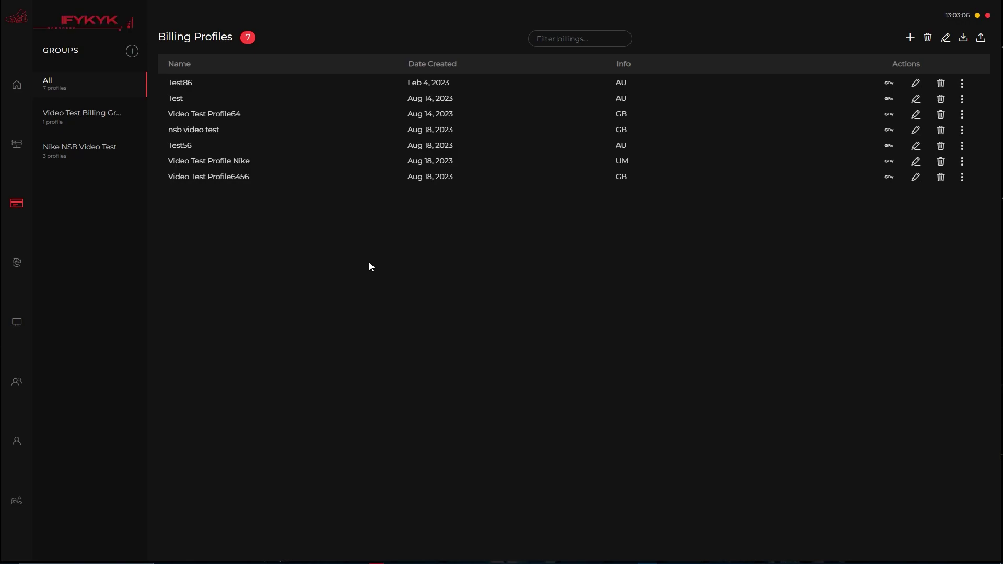
Start a new billing profile, then go to the Accounts page.
{"action": "left_click", "coordinate": [910, 37]}
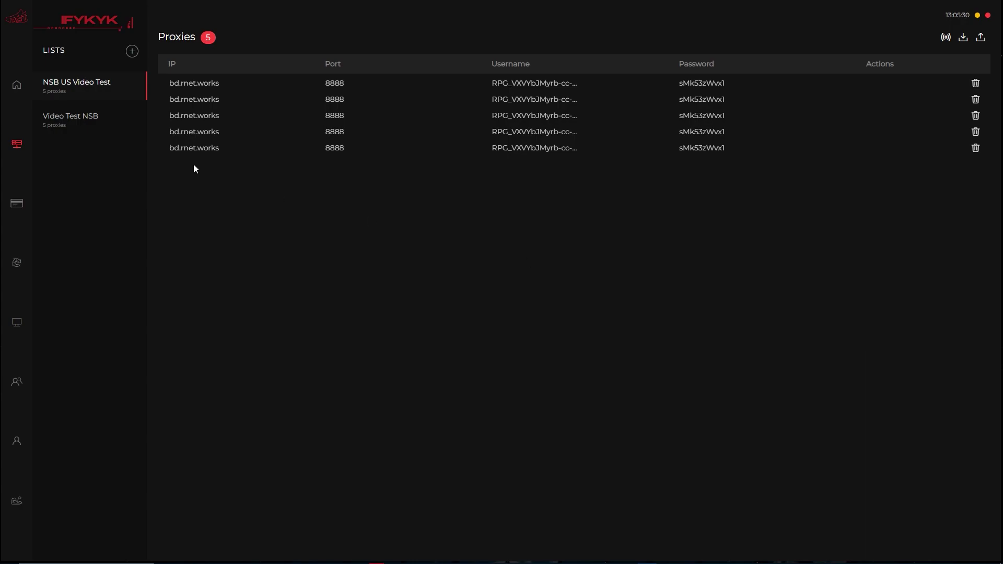
{"action": "left_click", "coordinate": [17, 382]}
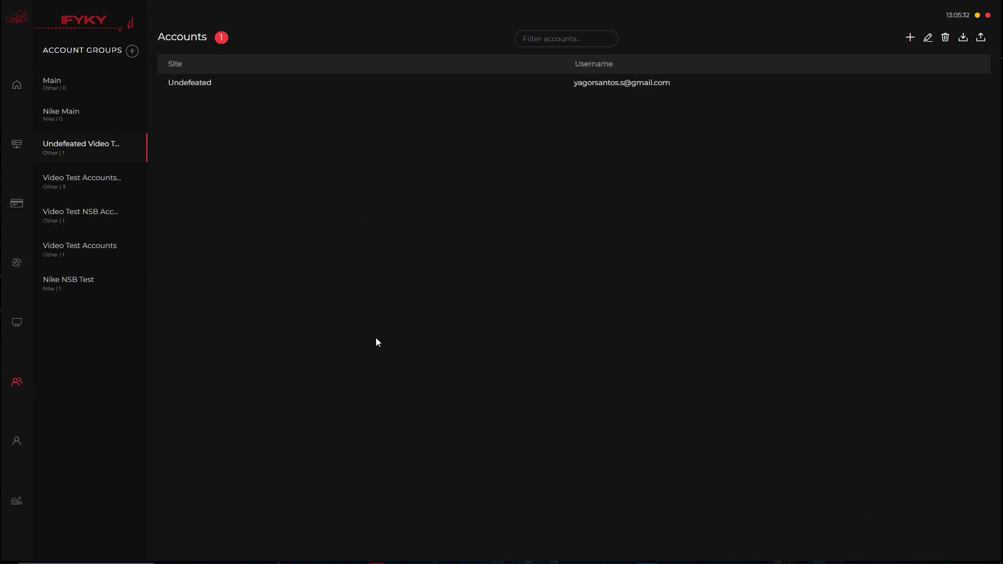
Create the Adidas Confirmed account group 'Adidas Nike Test' and start a new account list in it.
{"action": "left_click", "coordinate": [132, 51]}
{"action": "left_click", "coordinate": [345, 281]}
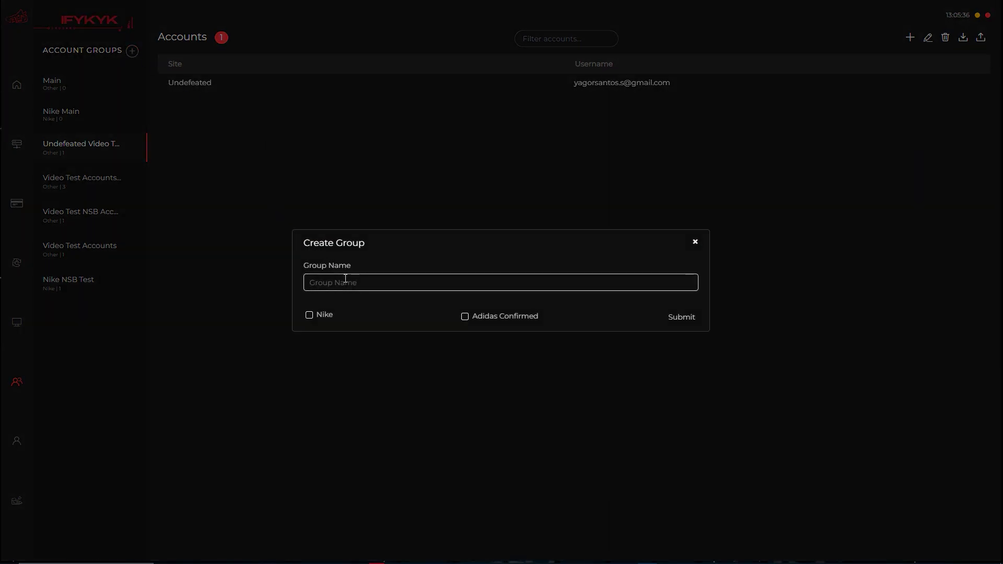
{"action": "type", "text": "Adidas Nike Test"}
{"action": "left_click", "coordinate": [465, 317]}
{"action": "left_click", "coordinate": [677, 319]}
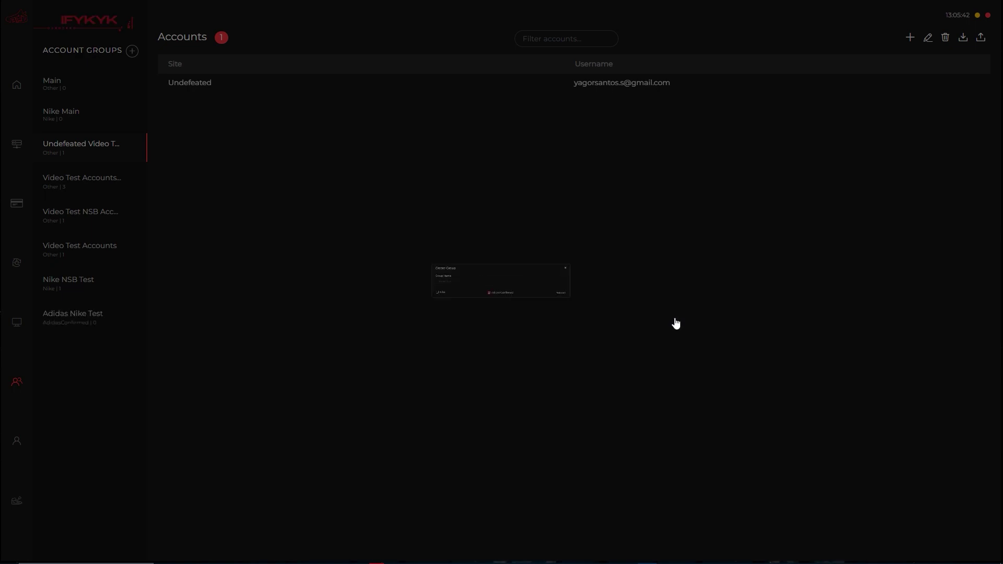
{"action": "left_click", "coordinate": [74, 315]}
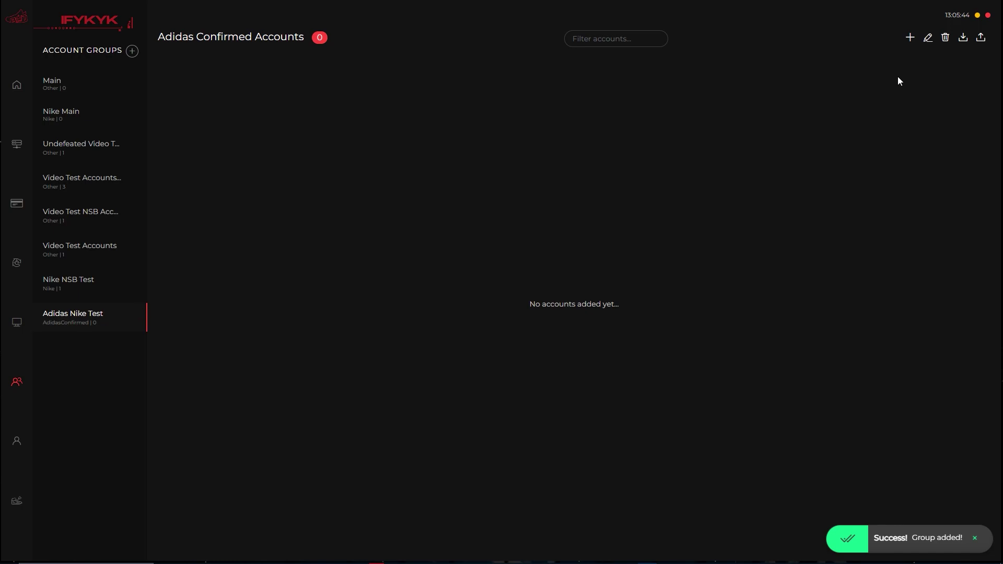
{"action": "left_click", "coordinate": [909, 41]}
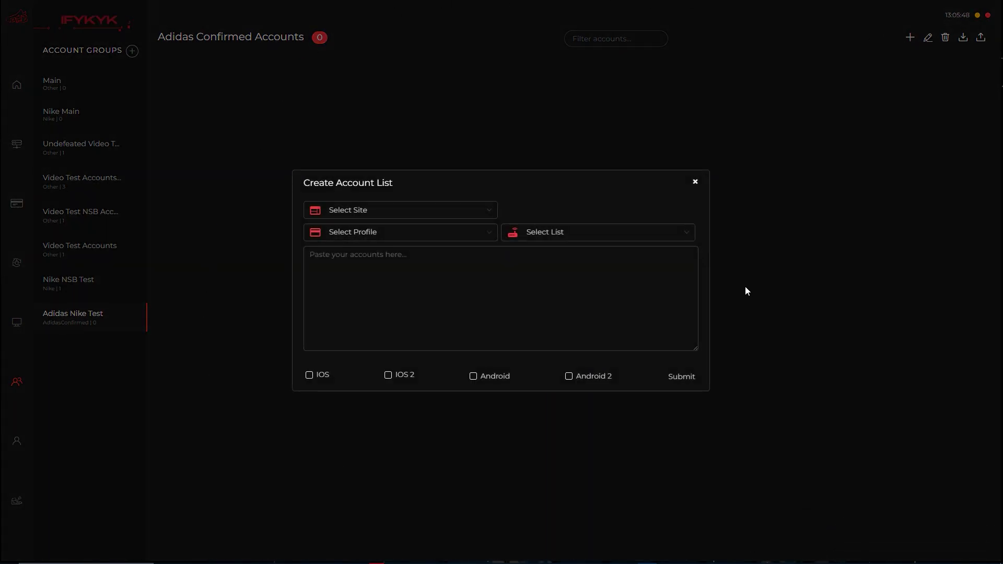
Search for and select AdidasConfirmedUS as the account list's site.
{"action": "left_click", "coordinate": [455, 215]}
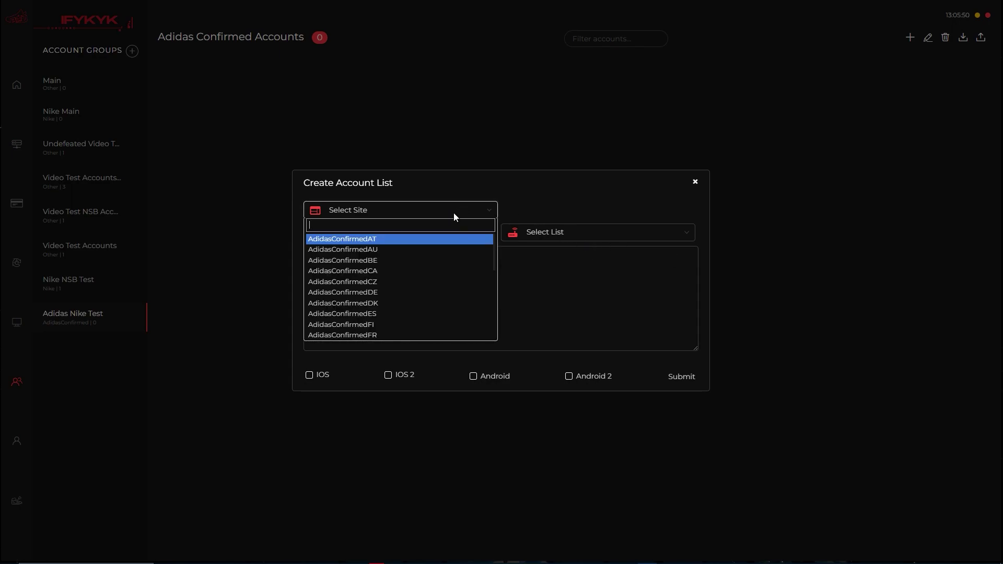
{"action": "type", "text": "adidacon"}
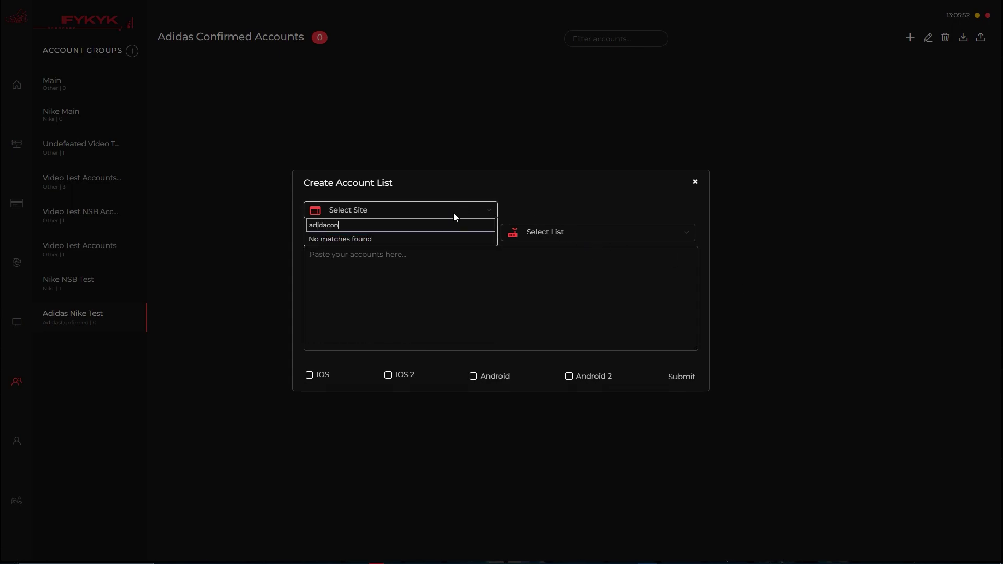
{"action": "key", "text": "BackSpace"}
{"action": "key", "text": "BackSpace"}
{"action": "key", "text": "BackSpace"}
{"action": "type", "text": "sconfri"}
{"action": "key", "text": "BackSpace"}
{"action": "key", "text": "BackSpace"}
{"action": "type", "text": "irmedus"}
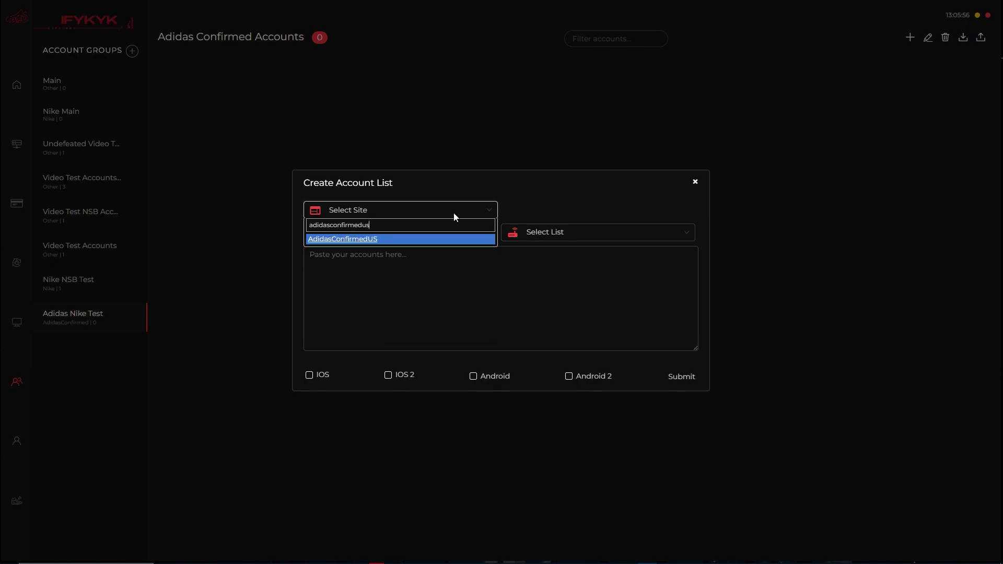
{"action": "key", "text": "Return"}
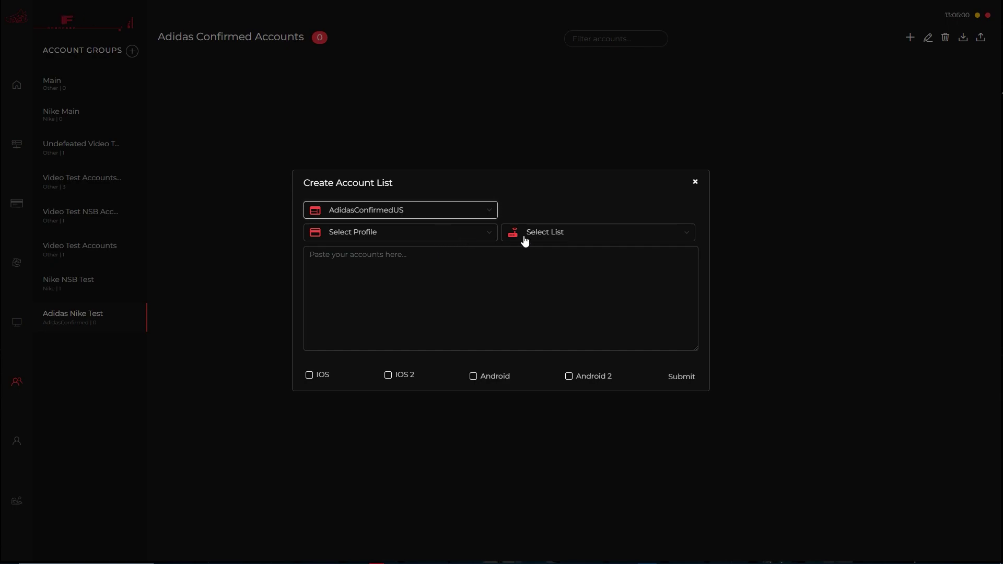
Choose profile nsb video test and proxy list Video Test NSB, then enter an account's email:password.
{"action": "left_click", "coordinate": [524, 235]}
{"action": "left_click", "coordinate": [522, 233]}
{"action": "left_click", "coordinate": [444, 235]}
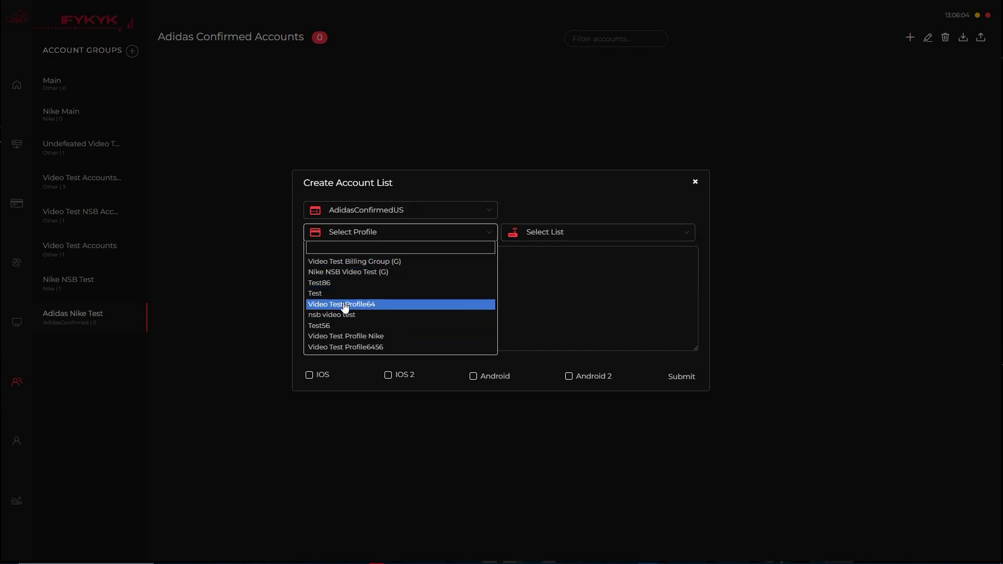
{"action": "left_click", "coordinate": [377, 315]}
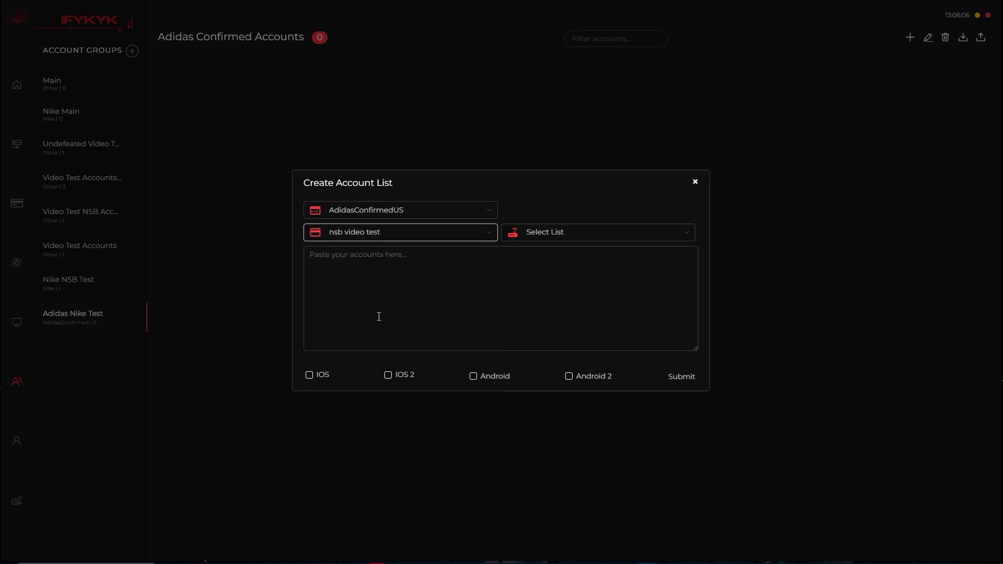
{"action": "left_click", "coordinate": [568, 238]}
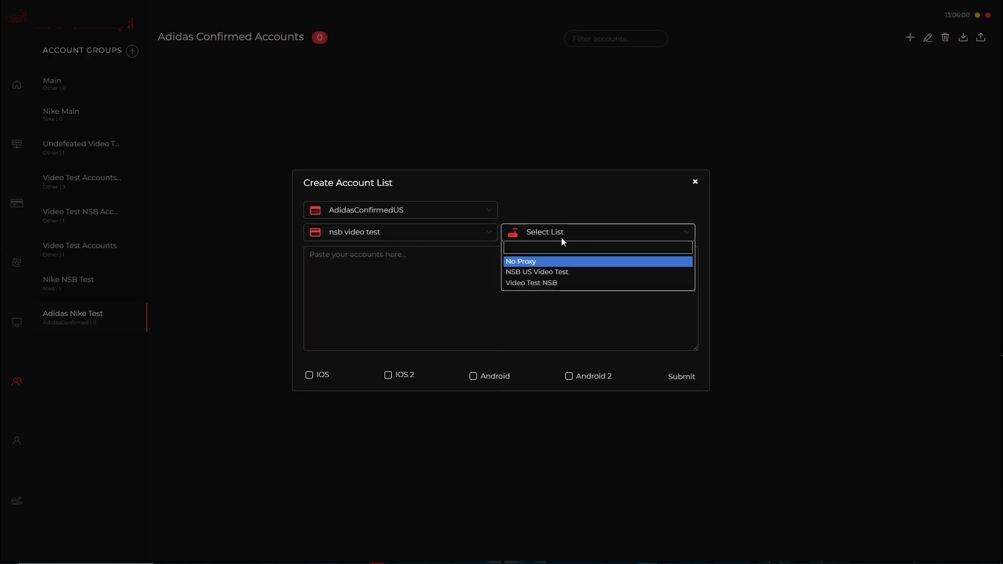
{"action": "left_click", "coordinate": [526, 282]}
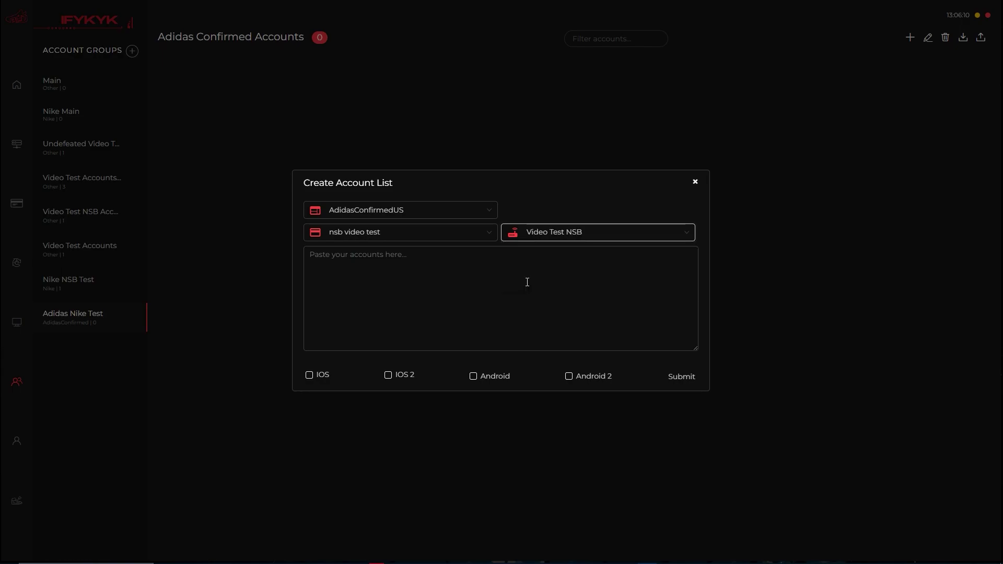
{"action": "left_click", "coordinate": [468, 282]}
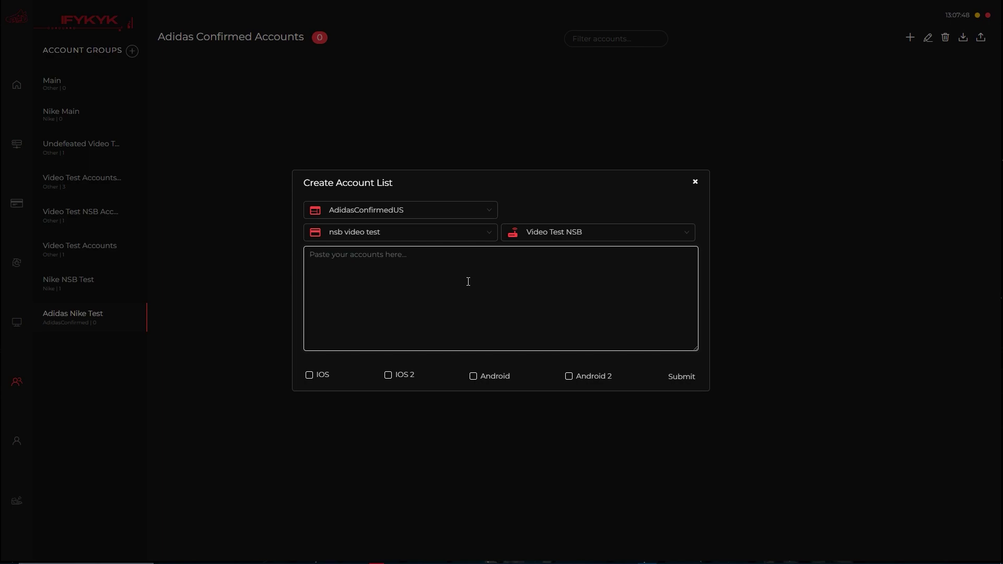
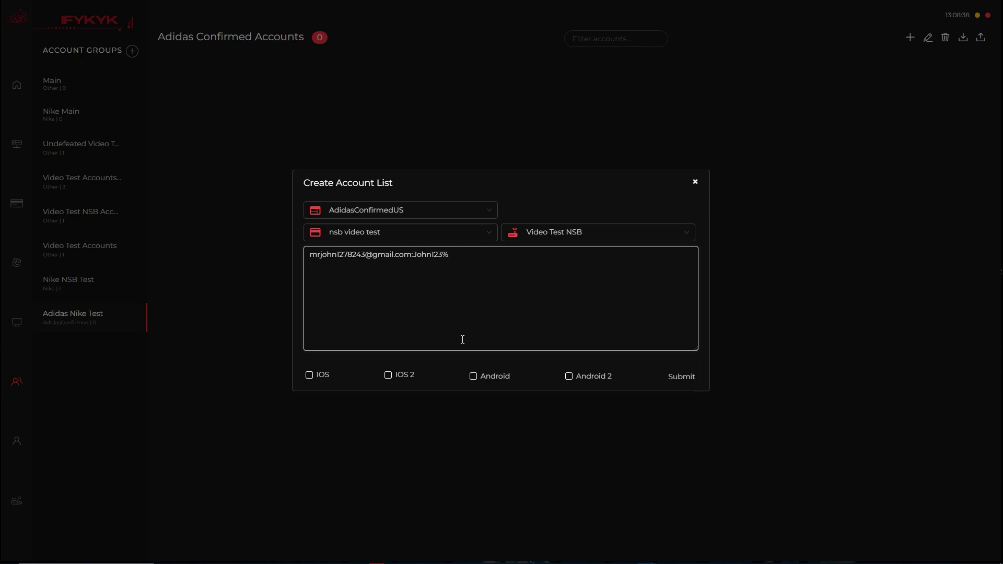
Enable Android and submit the AdidasConfirmedUS account into the Adidas Nike Test group.
{"action": "left_click", "coordinate": [474, 377]}
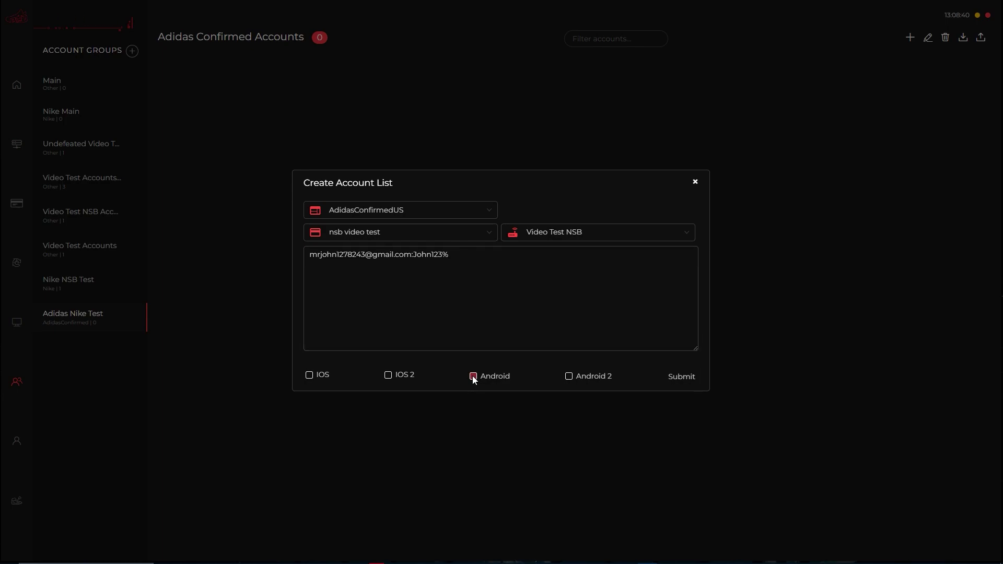
{"action": "left_click", "coordinate": [687, 384]}
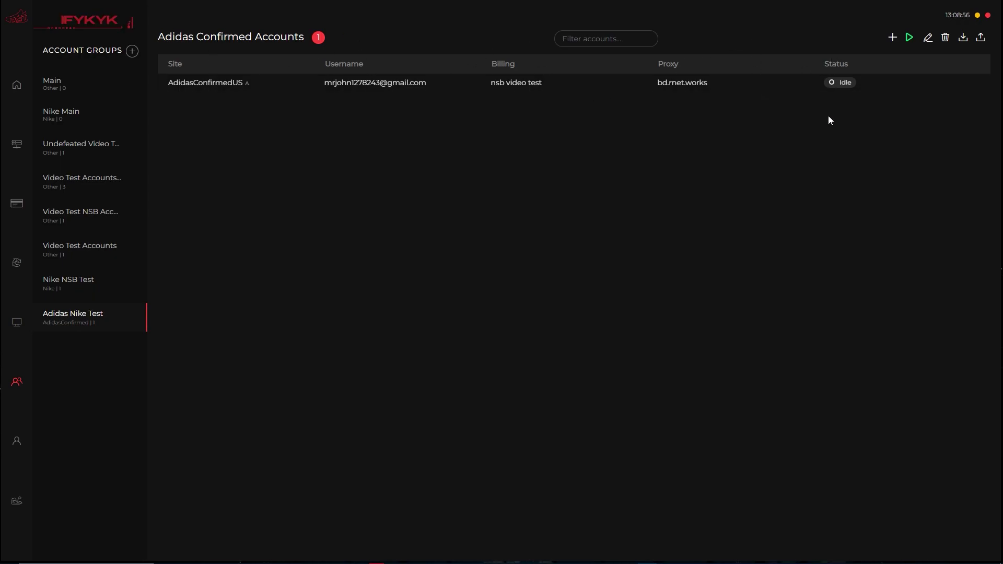
Re-submit the Adidas account unchanged via Edit, then start its login until it reaches Ready.
{"action": "right_click", "coordinate": [445, 82]}
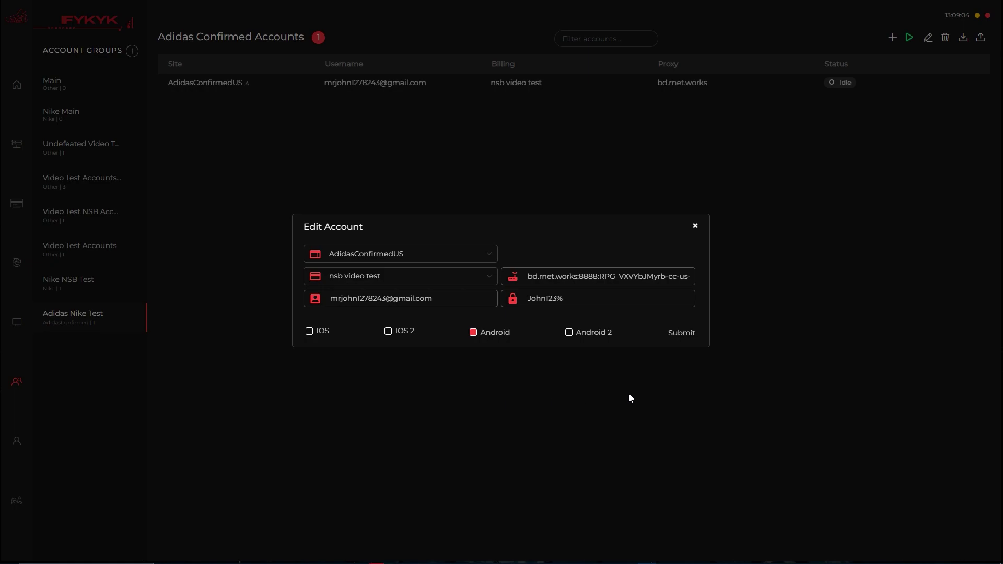
{"action": "left_click", "coordinate": [680, 334]}
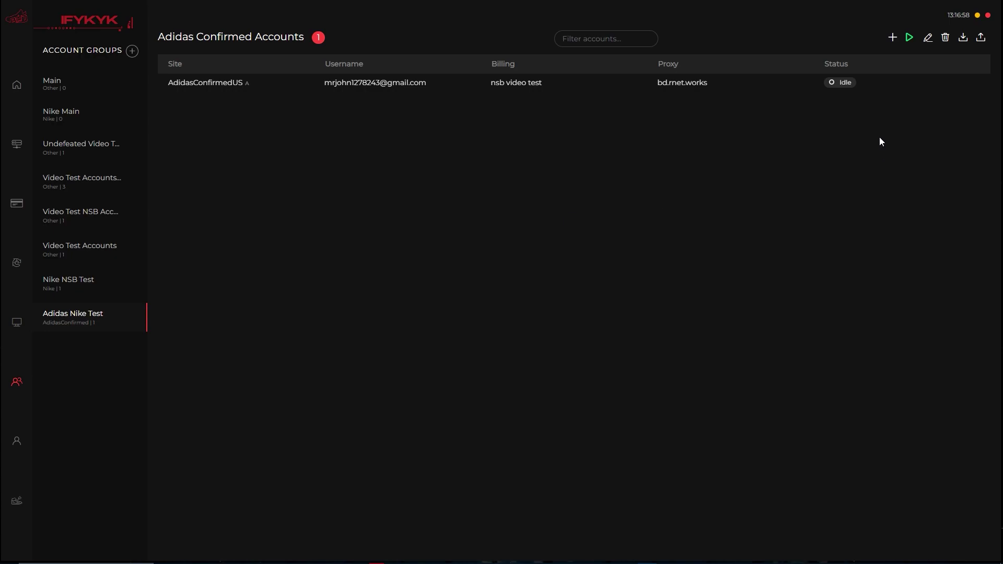
{"action": "left_click", "coordinate": [846, 84]}
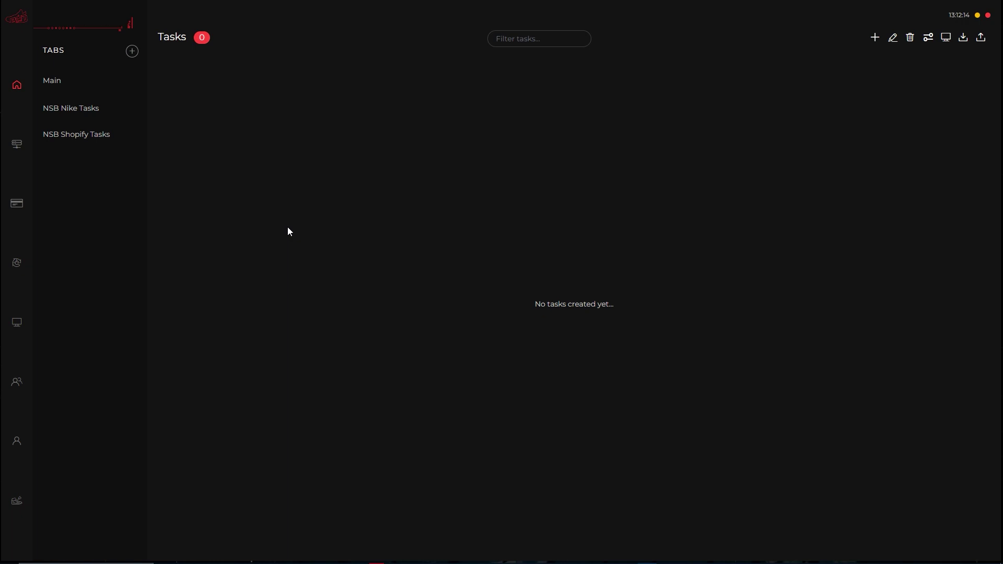
Add a task tab named 'NSB Adidas Tasks' and begin a new task in it.
{"action": "left_click", "coordinate": [132, 52]}
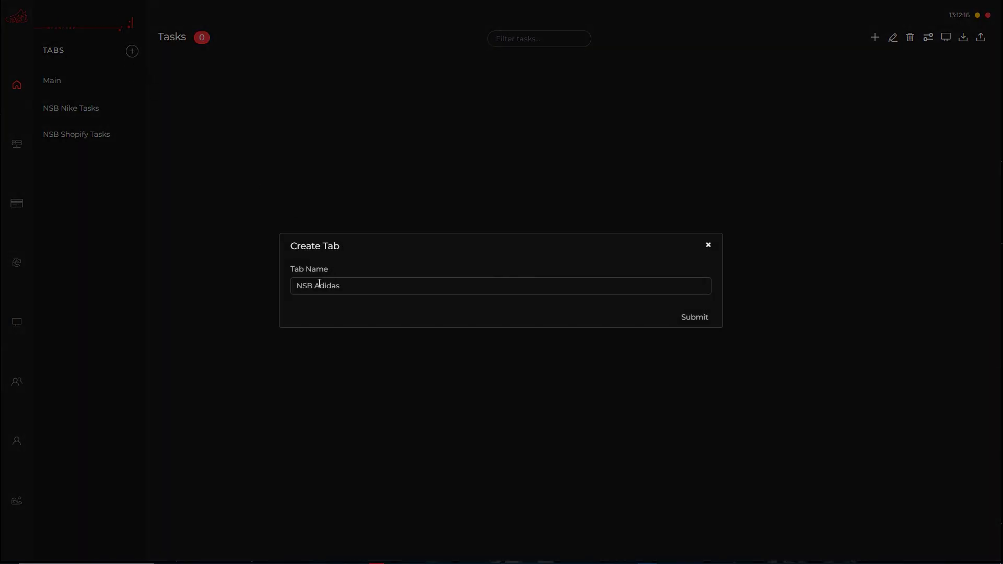
{"action": "left_click", "coordinate": [360, 288]}
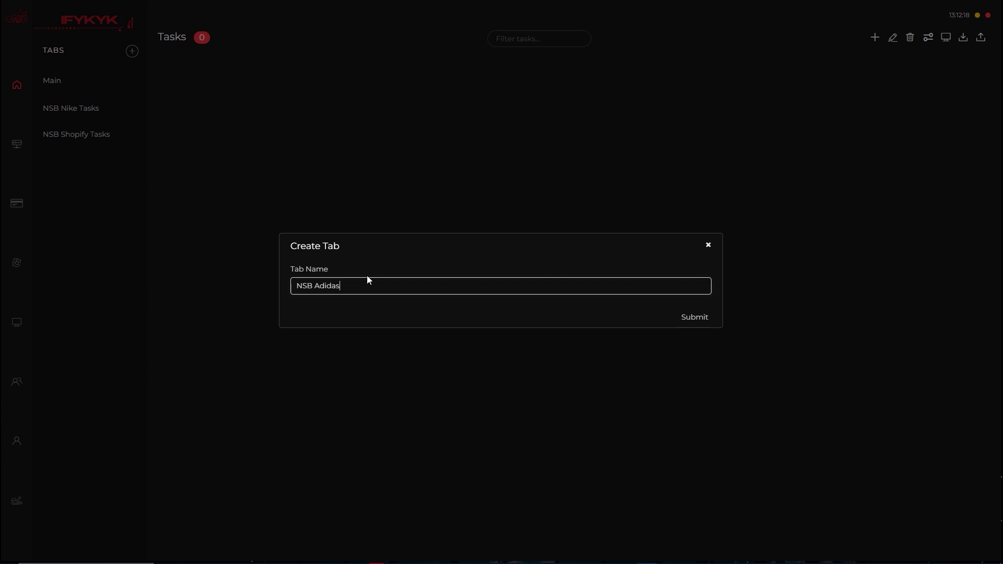
{"action": "type", "text": "Tasks"}
{"action": "key", "text": "Return"}
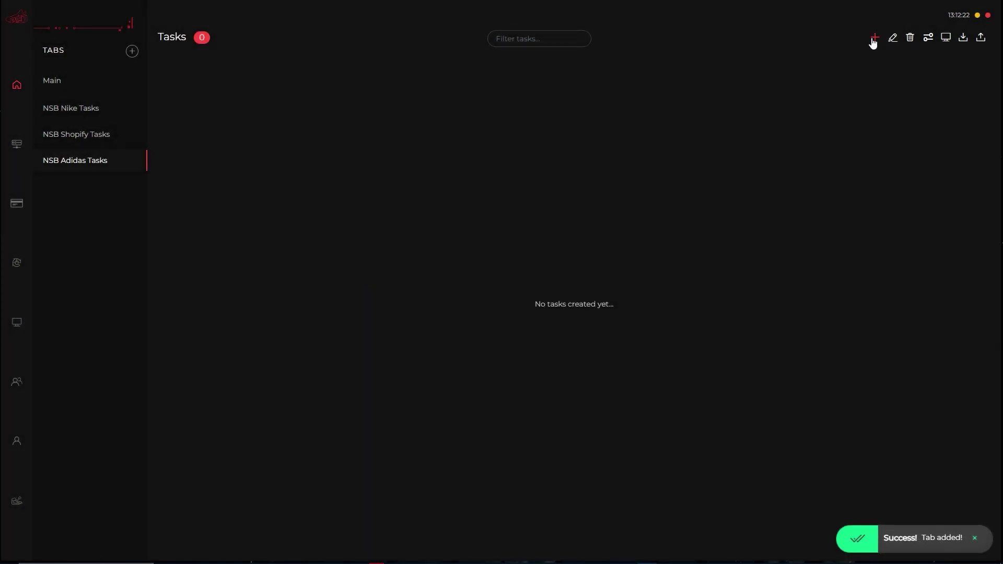
{"action": "left_click", "coordinate": [874, 37]}
Review the Adidas site list and task quantity 1, keeping the task mode as Normal.
{"action": "left_click", "coordinate": [379, 281]}
{"action": "scroll", "coordinate": [338, 385], "scroll_direction": "down", "scroll_amount": 1}
{"action": "left_click_drag", "start_coordinate": [345, 251], "coordinate": [263, 245]}
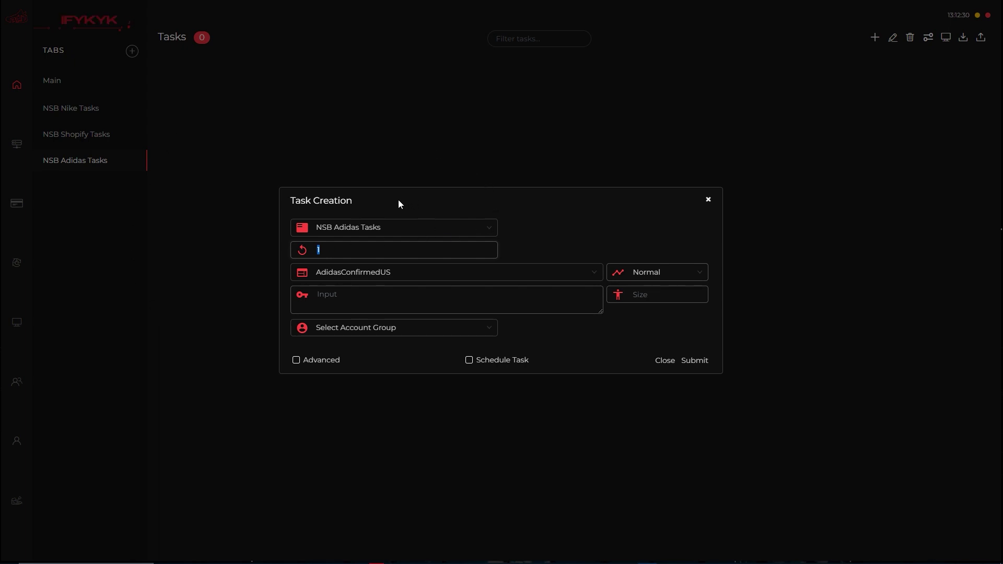
{"action": "left_click", "coordinate": [649, 274]}
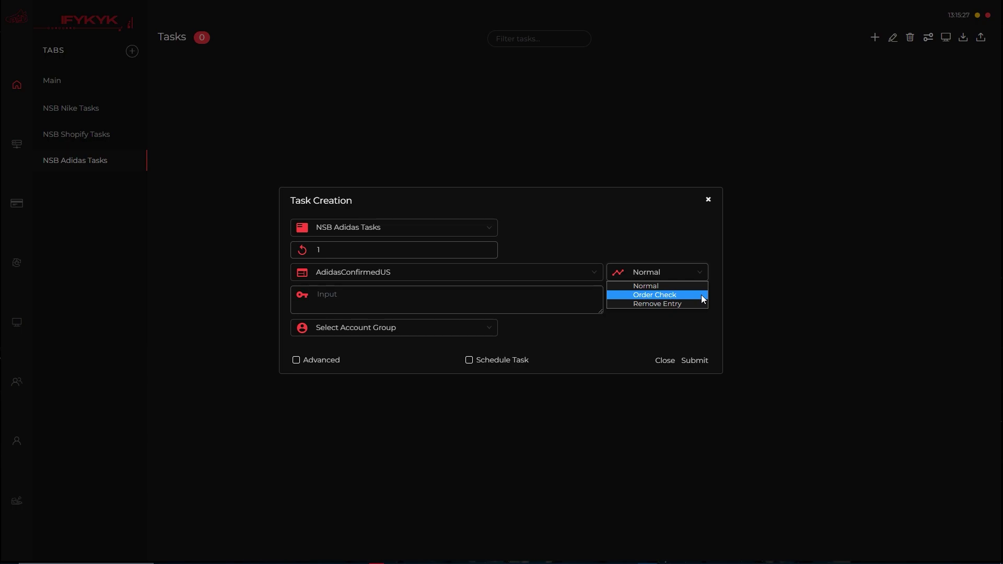
{"action": "left_click", "coordinate": [661, 287]}
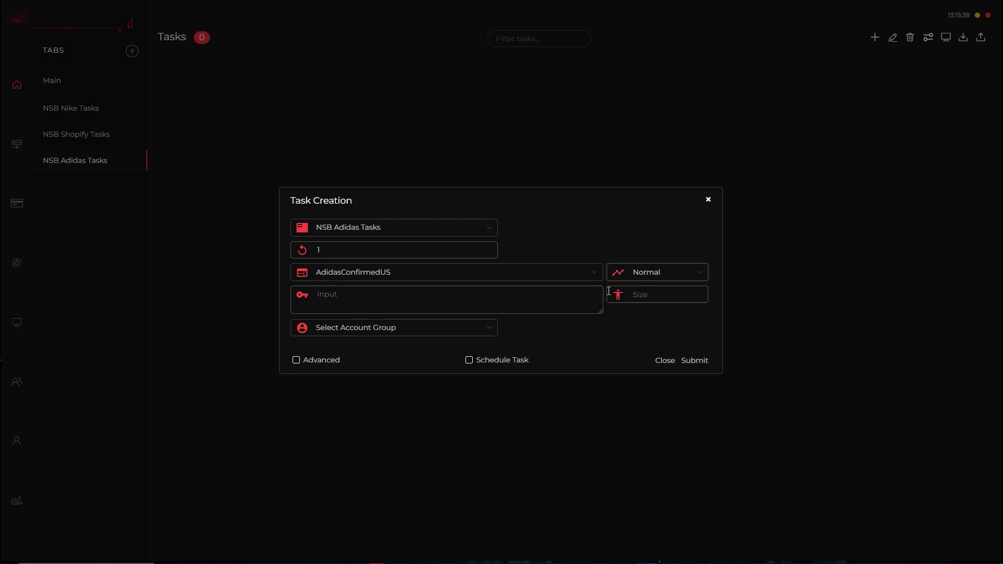
Enter product GV6840 and size 10, pick the account group, and show advanced settings.
{"action": "left_click", "coordinate": [528, 295]}
{"action": "type", "text": "GV6840"}
{"action": "left_click", "coordinate": [650, 299]}
{"action": "type", "text": "10"}
{"action": "left_click", "coordinate": [403, 333]}
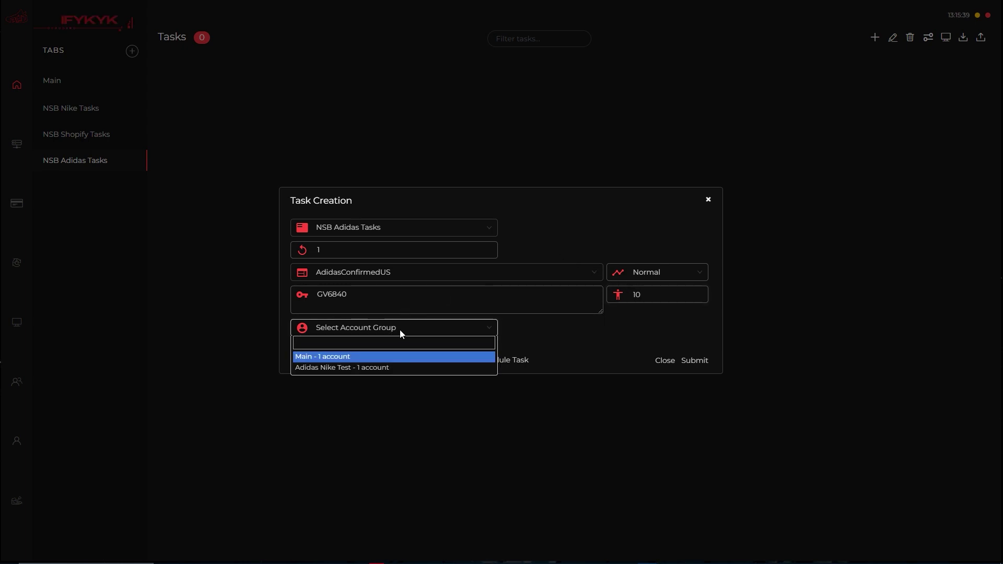
{"action": "left_click", "coordinate": [399, 330]}
{"action": "left_click", "coordinate": [327, 360]}
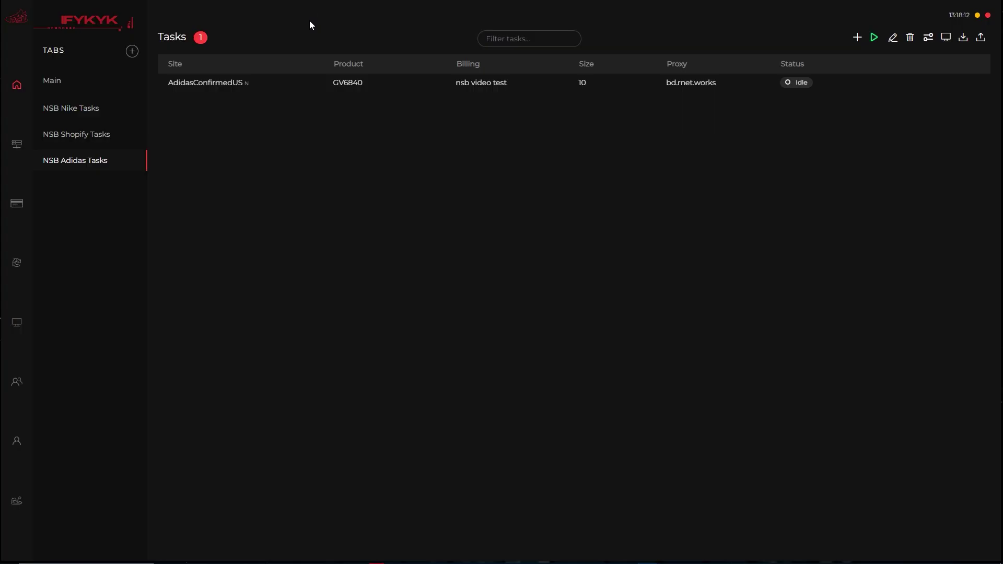
Run the GV6840 task through membership check and monitoring, then stop it.
{"action": "left_click", "coordinate": [799, 84]}
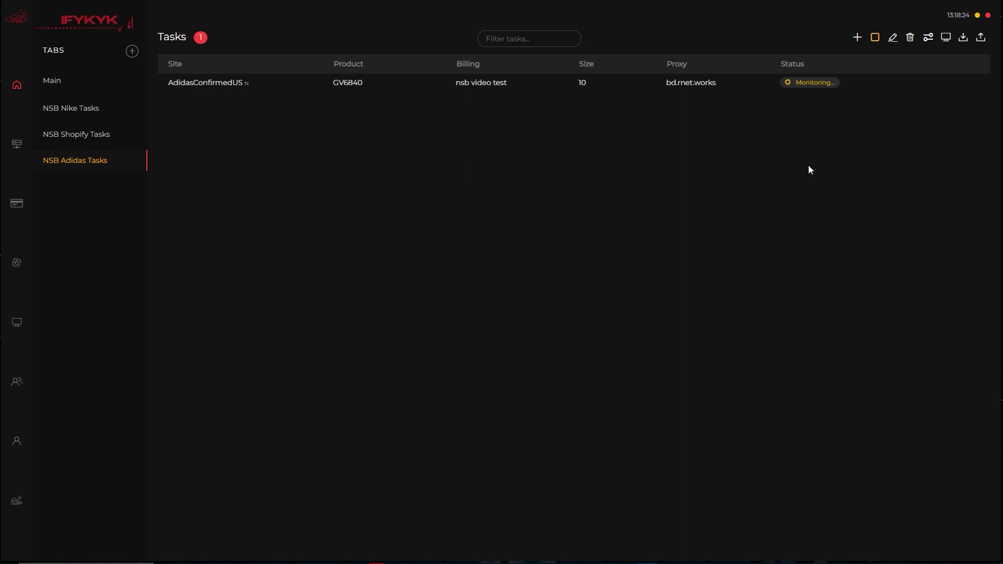
{"action": "left_click", "coordinate": [802, 85]}
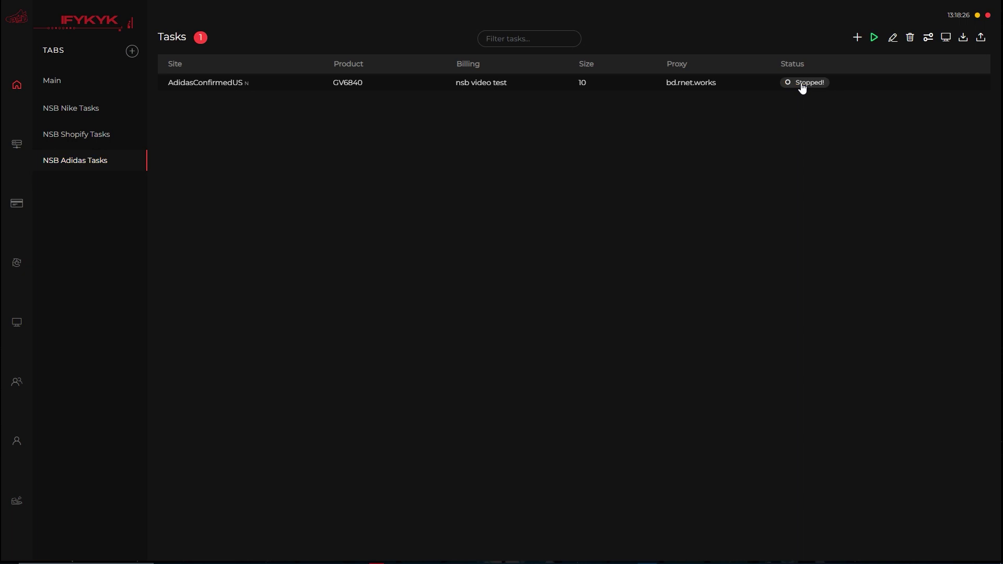